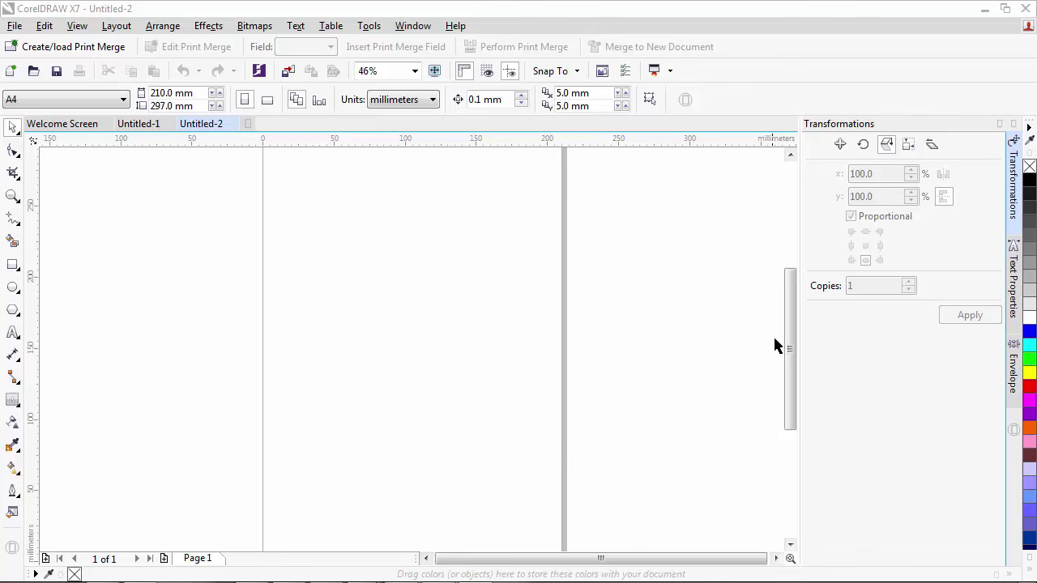
- Draw a tall empty rectangle on the upper-left of the A4 page
drag(789, 331, 789, 318)
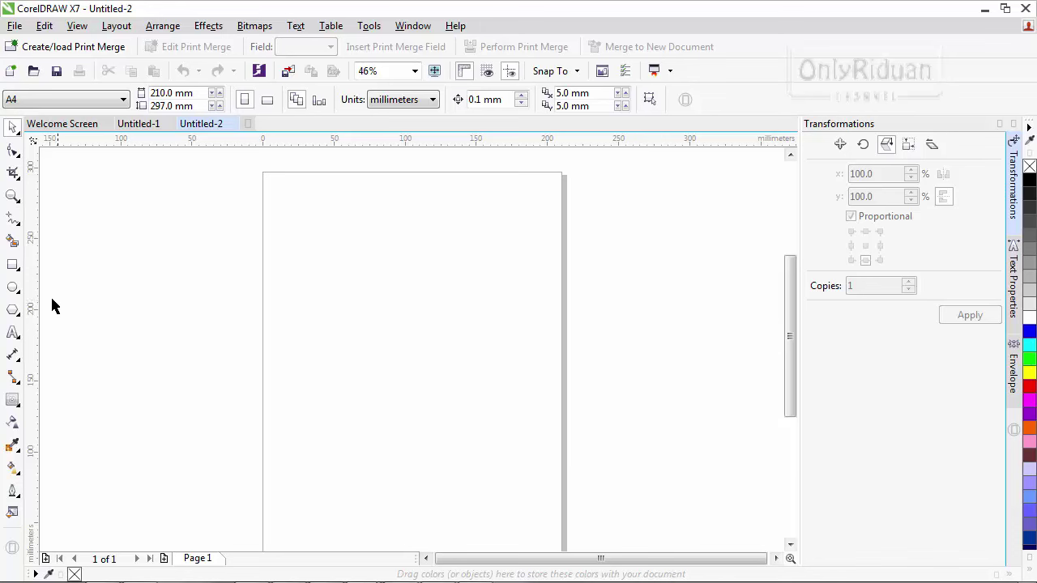
click(12, 267)
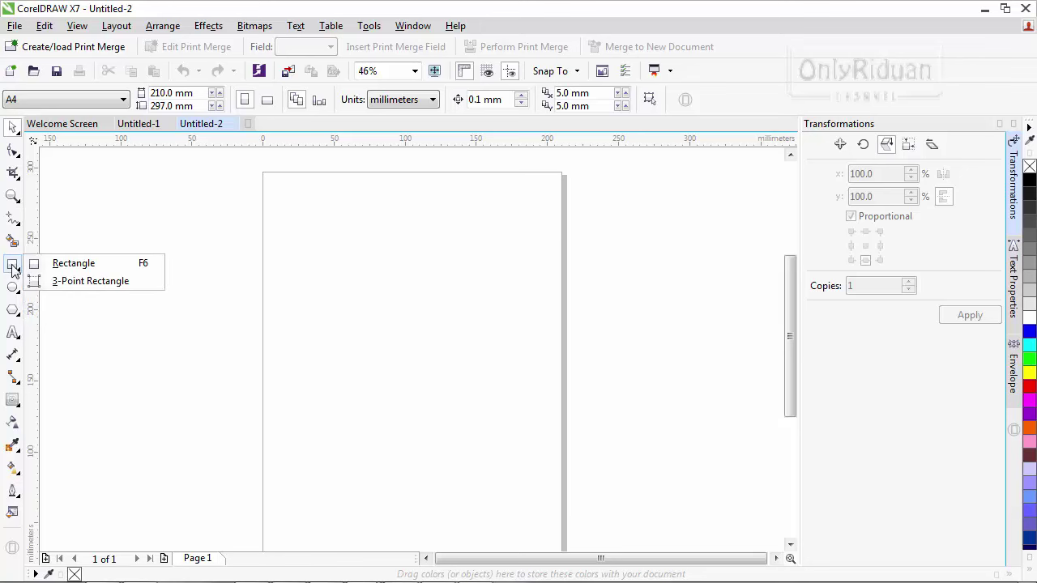
click(225, 241)
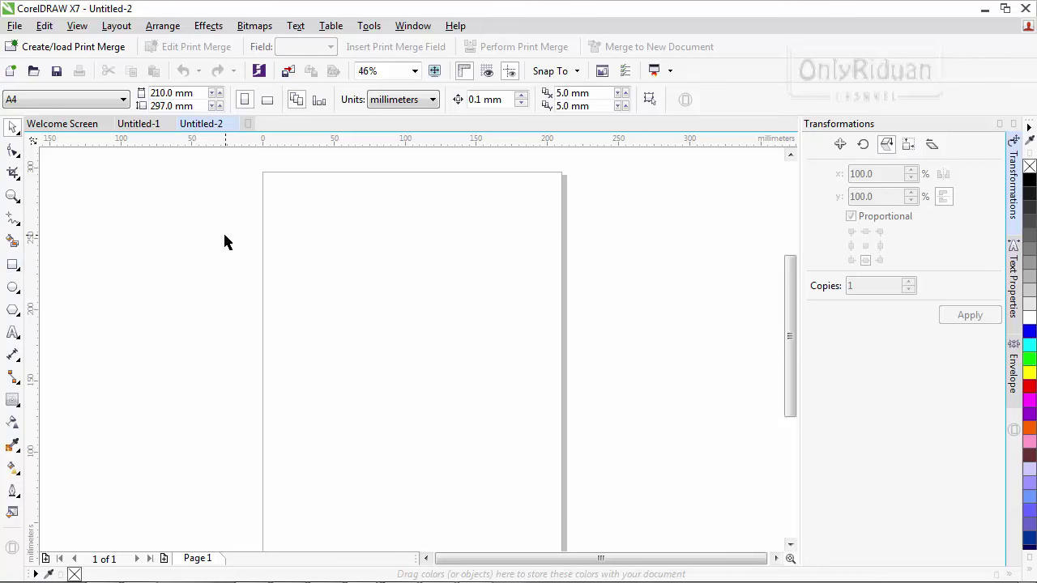
click(13, 264)
drag(288, 212, 359, 322)
- Move the rectangle off the page onto the pasteboard to its left
click(12, 127)
click(149, 206)
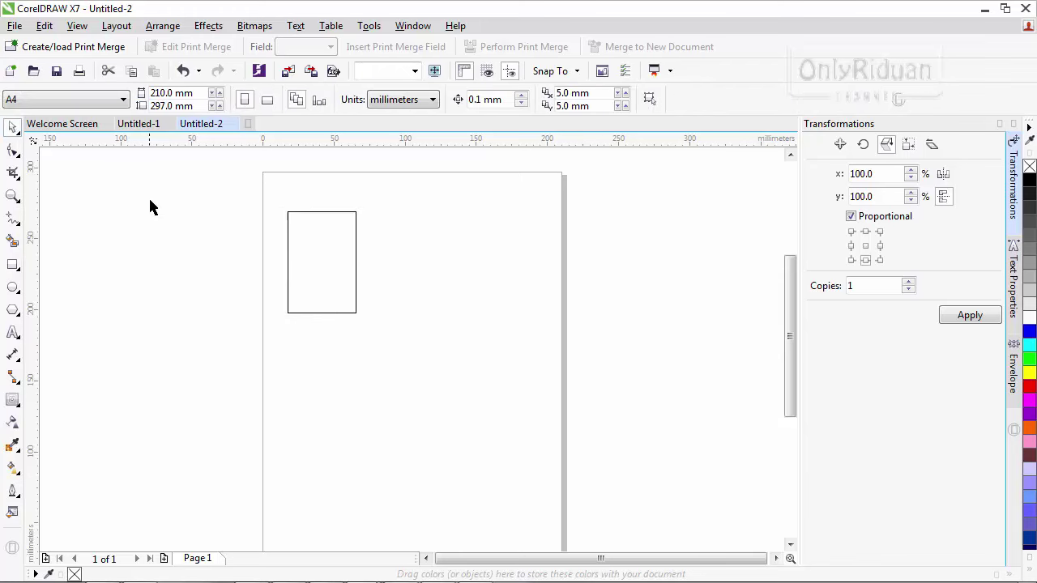
click(332, 222)
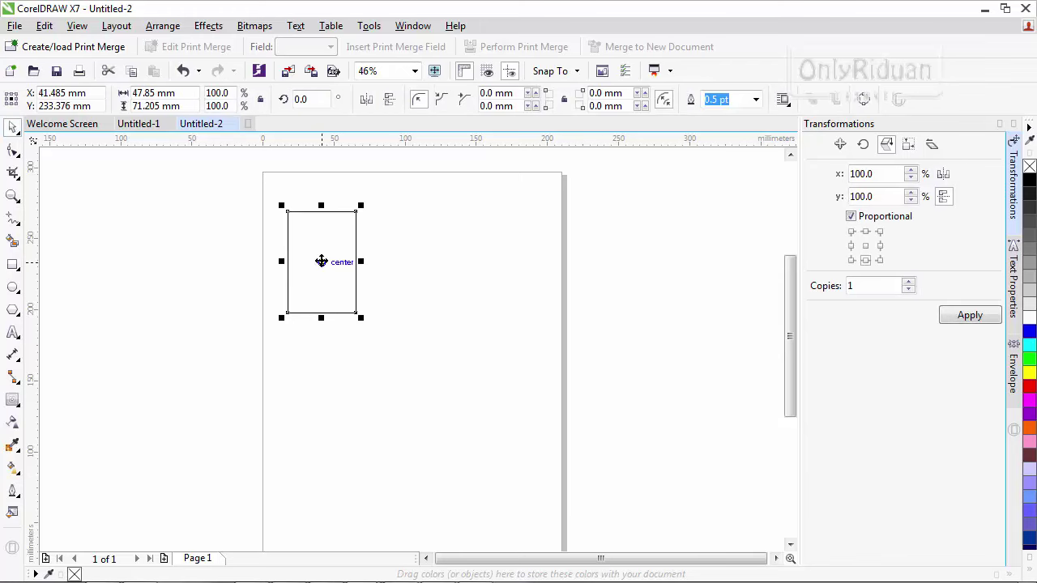
drag(322, 261, 201, 246)
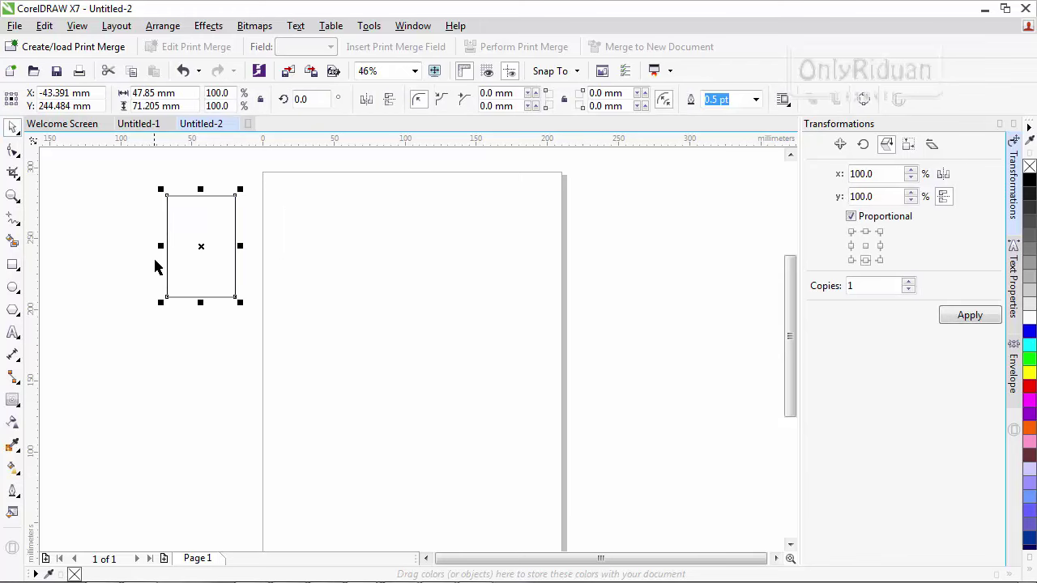
click(127, 241)
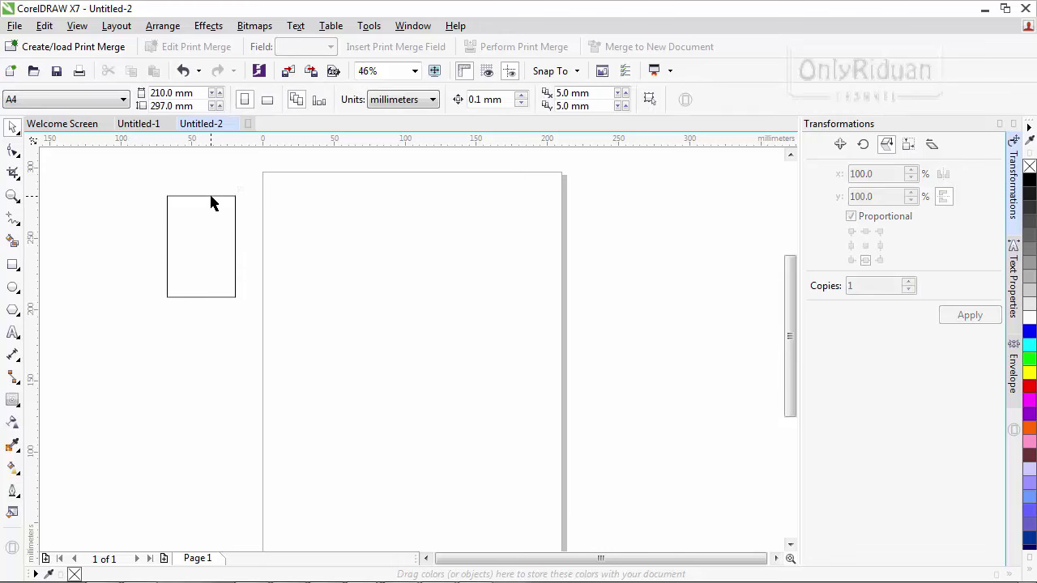
click(211, 197)
click(138, 236)
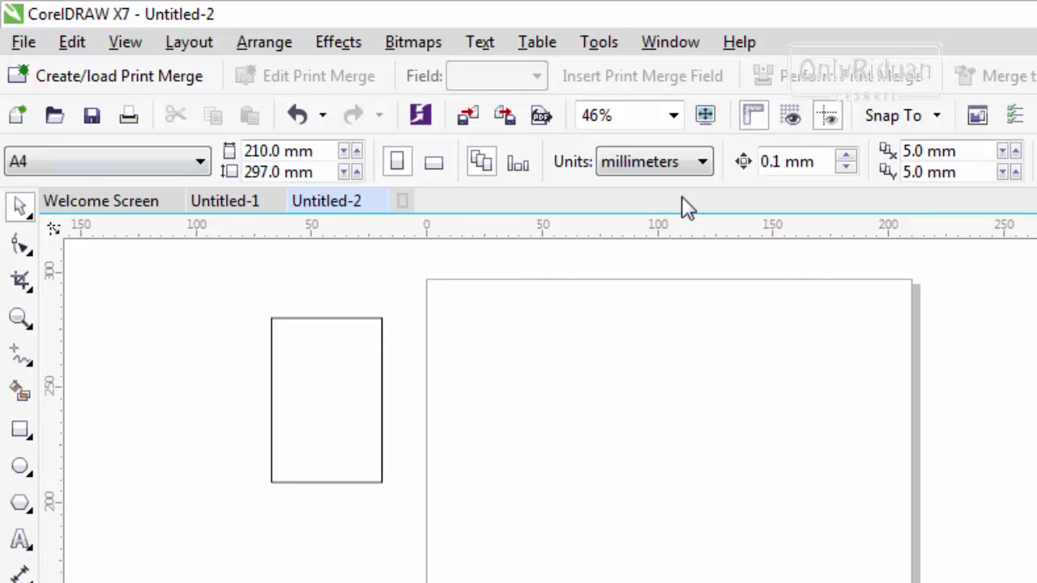
- Switch units to centimetres and resize the rectangle to 3 × 4 cm
click(700, 165)
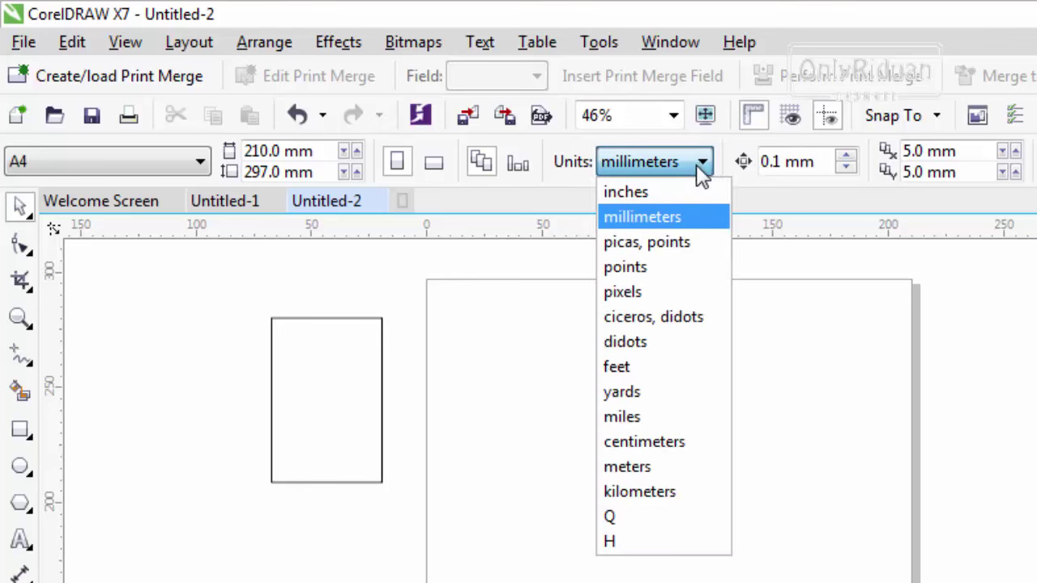
click(676, 441)
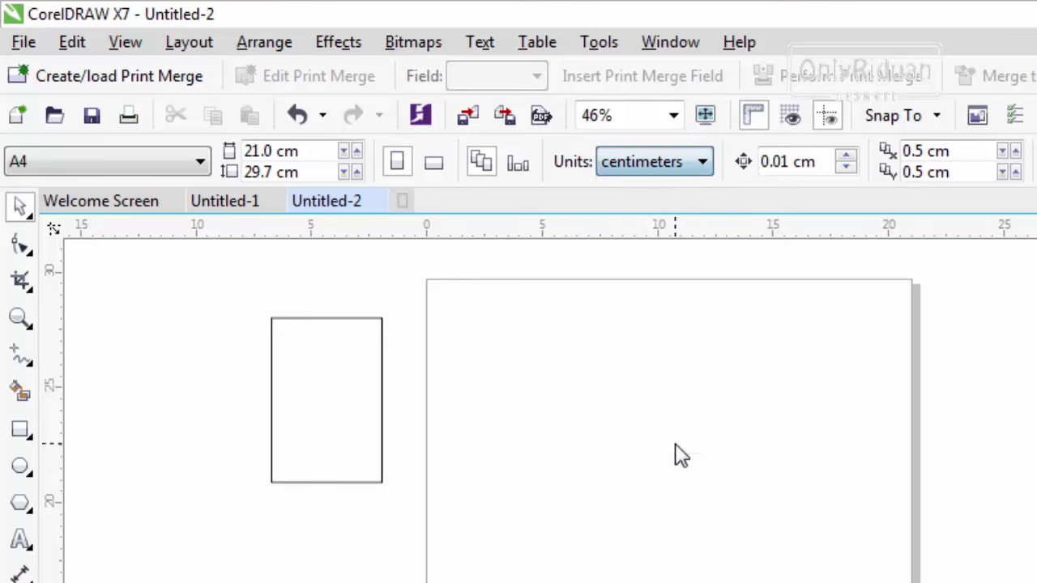
click(379, 320)
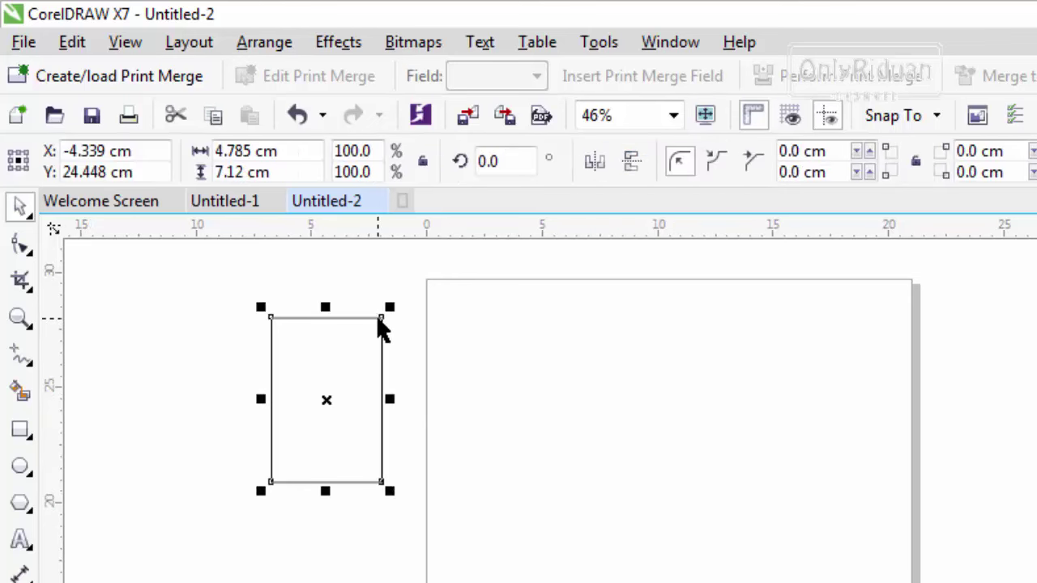
double_click(248, 150)
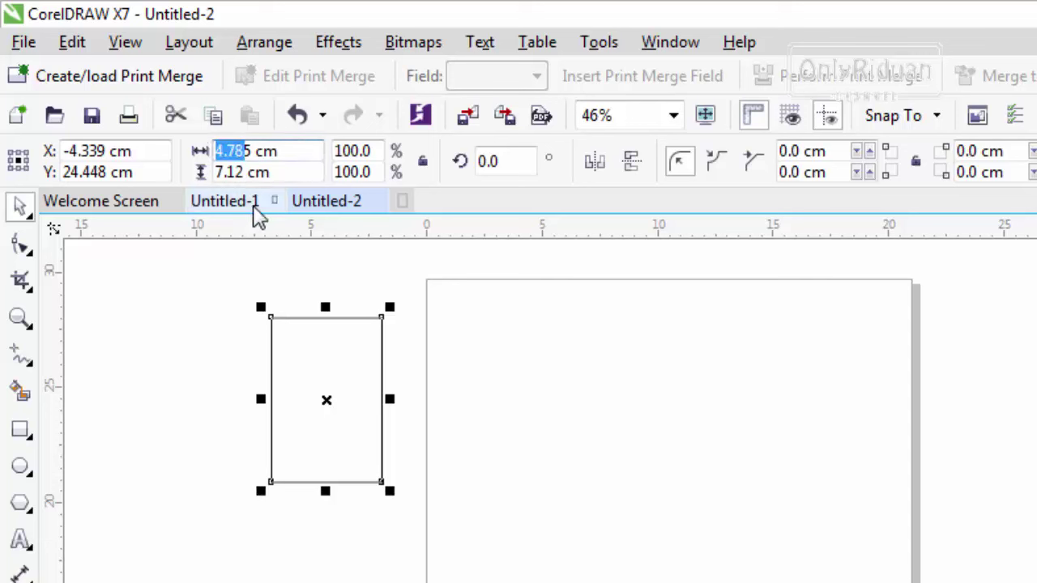
text(35)
mouse_move(244, 171)
mouse_down()
mouse_move(212, 173)
mouse_move(191, 158)
mouse_move(178, 172)
mouse_up()
text(3)
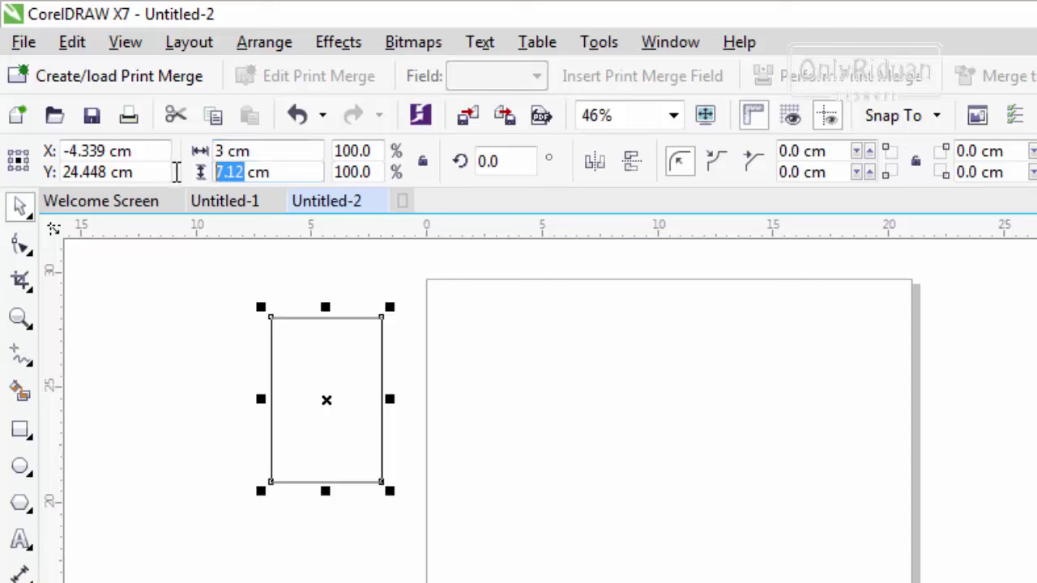
text(4)
key(Return)
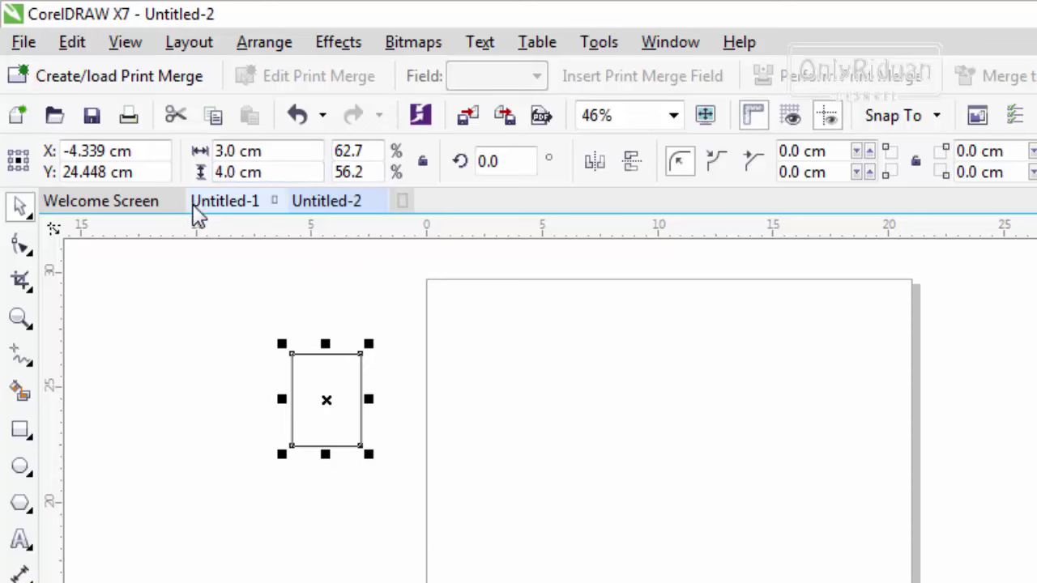
- Move the 3 × 4 cm rectangle onto the page's top-left area
drag(330, 394, 489, 354)
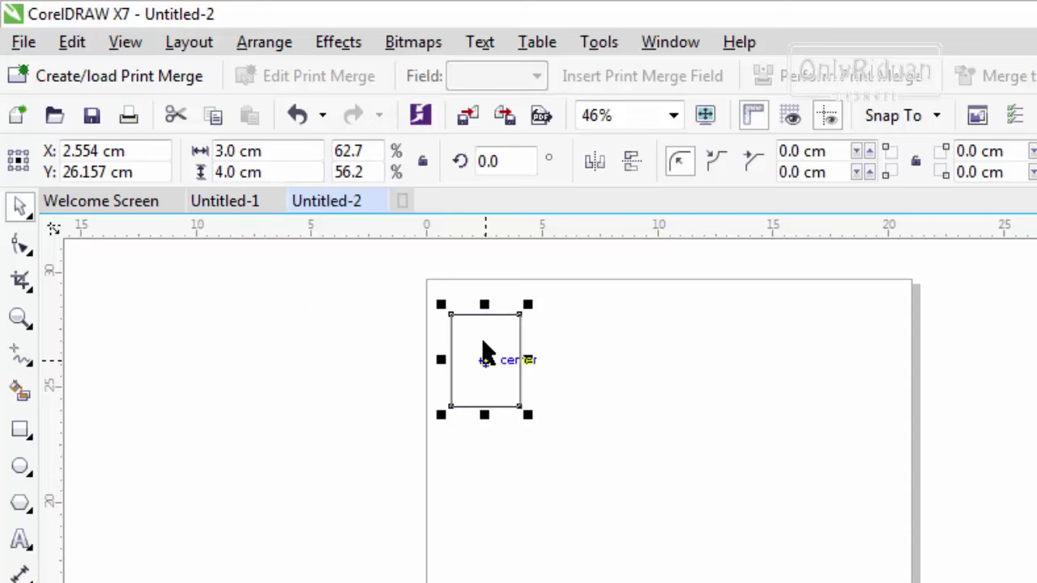
scroll(473, 324, up, 2)
scroll(475, 328, down, 2)
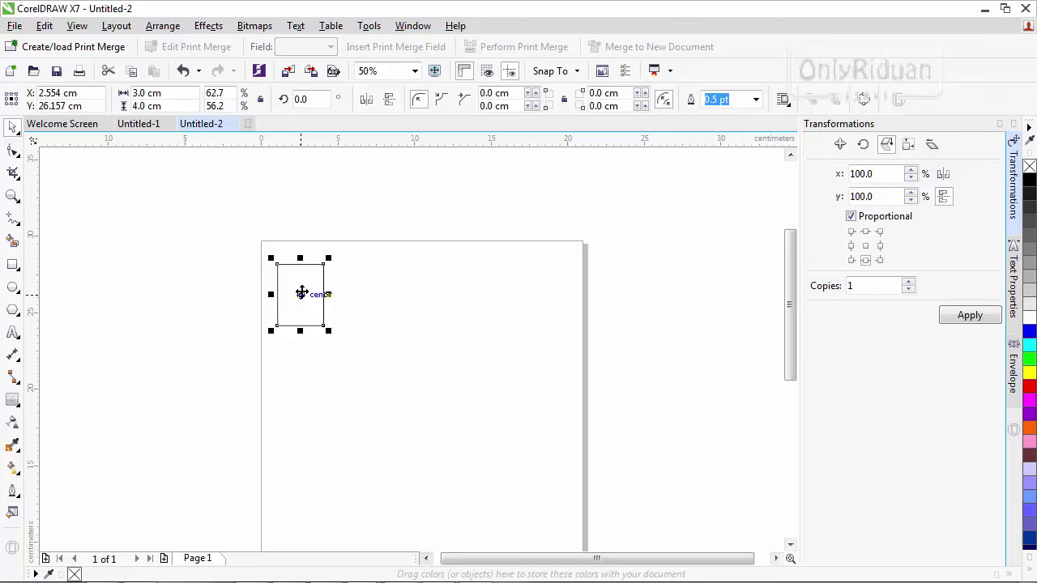
scroll(302, 291, up, 2)
click(114, 224)
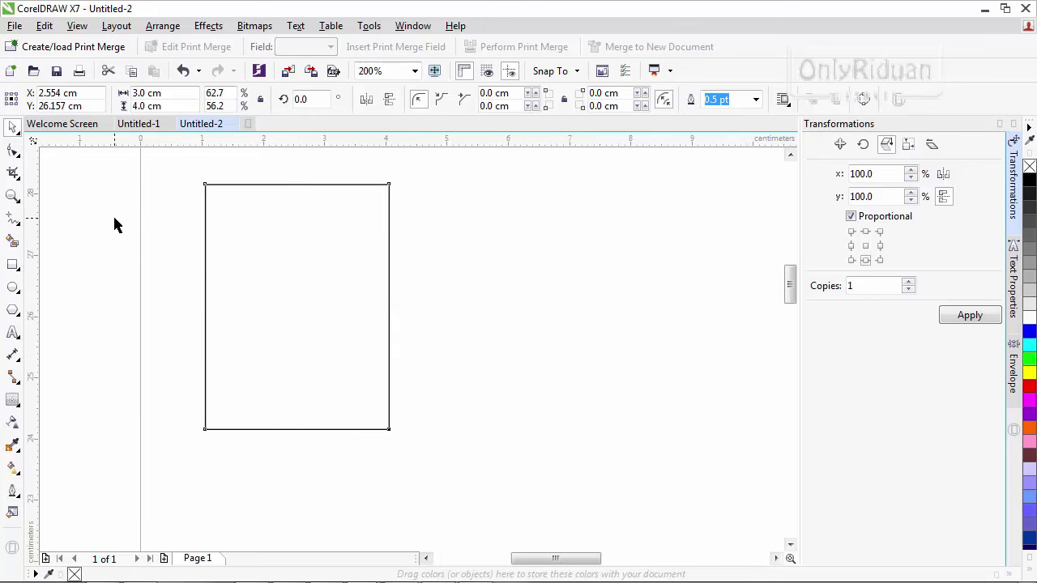
click(272, 185)
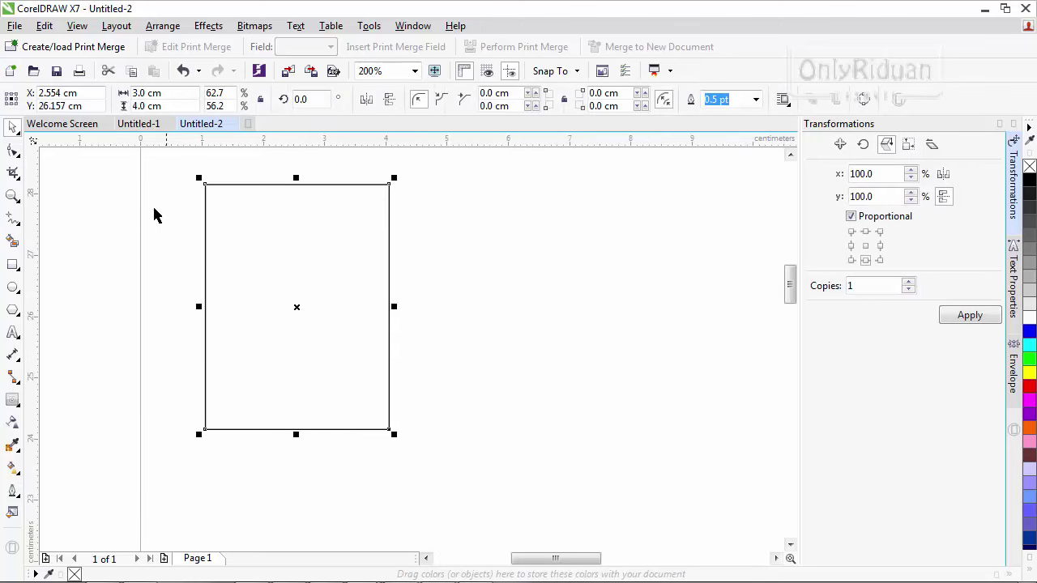
click(134, 219)
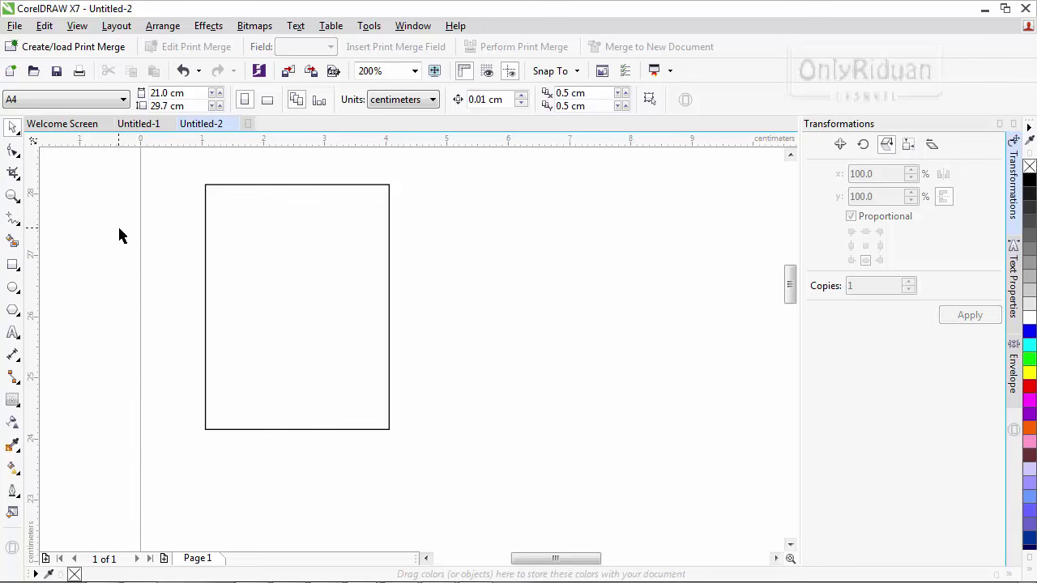
- Start a File Import and browse the files on Drive Data (D:)
click(14, 25)
click(94, 444)
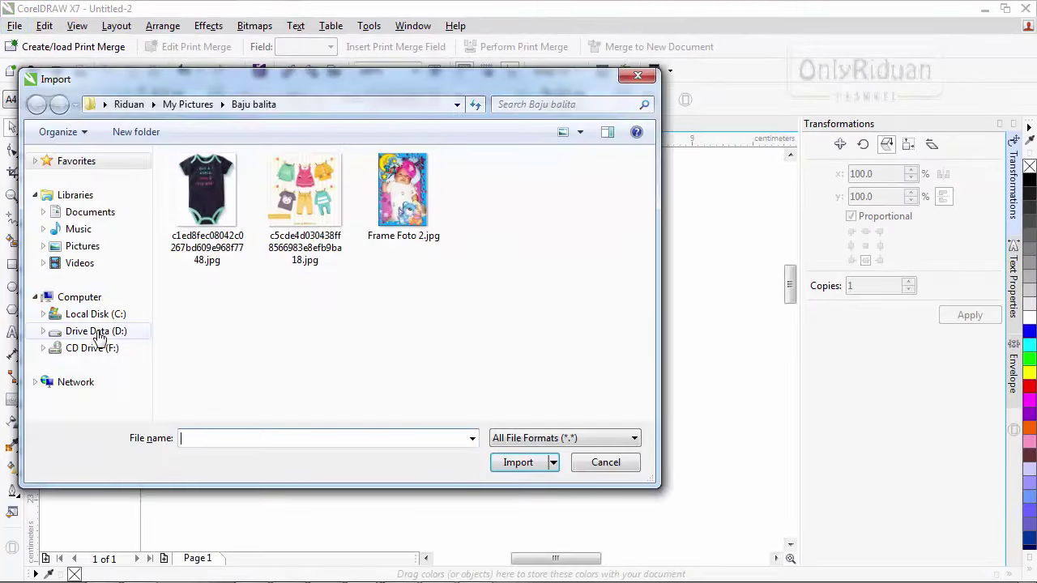
click(95, 334)
click(396, 223)
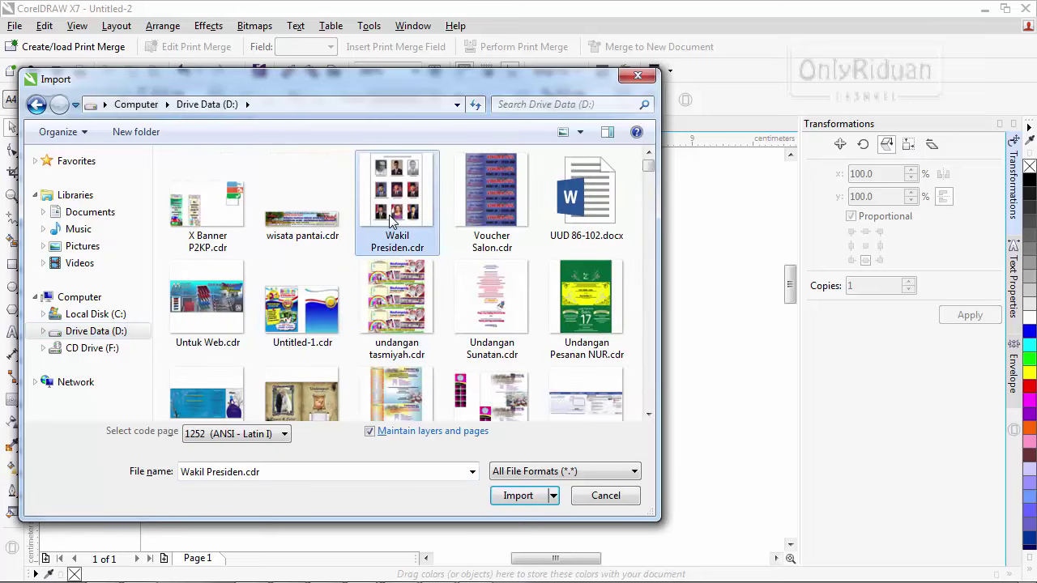
scroll(389, 215, down, 5)
click(586, 186)
click(207, 307)
click(491, 308)
key(Right)
key(Right)
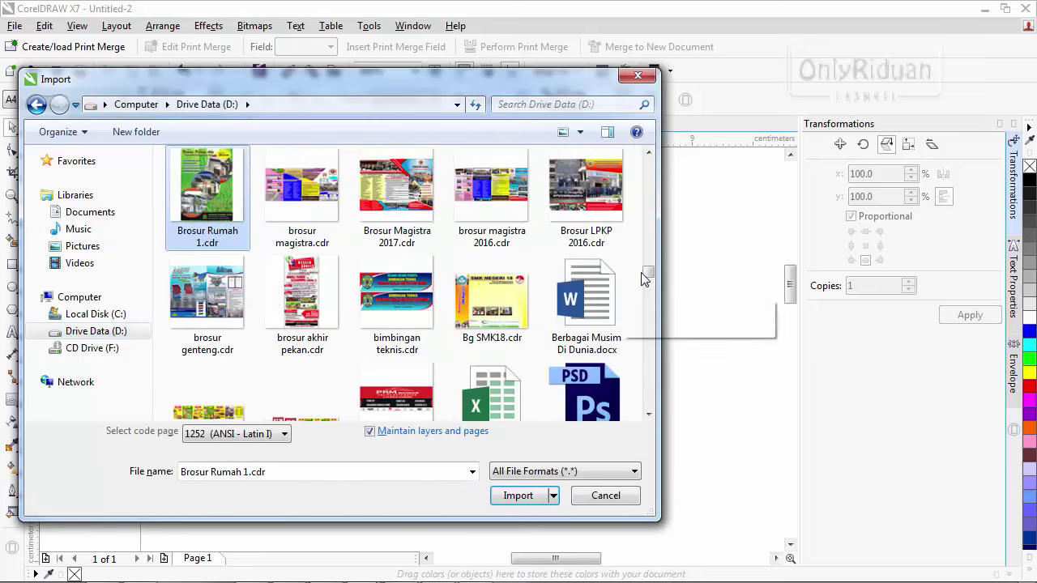
scroll(478, 403, down, 1)
scroll(478, 403, down, 10)
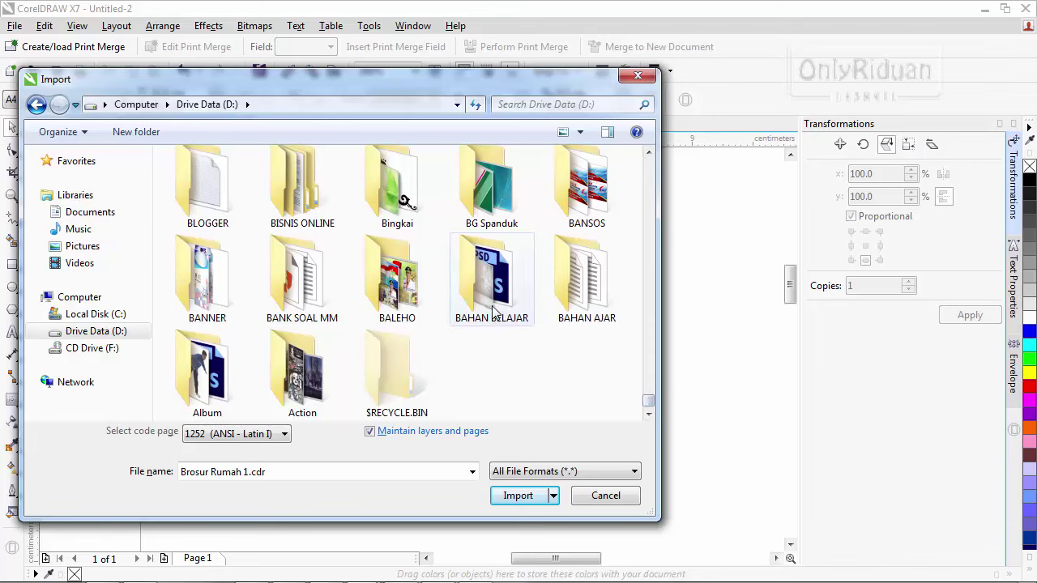
- Open the BAHAN BELAJAR folder and import Nouval.JPG
double_click(489, 281)
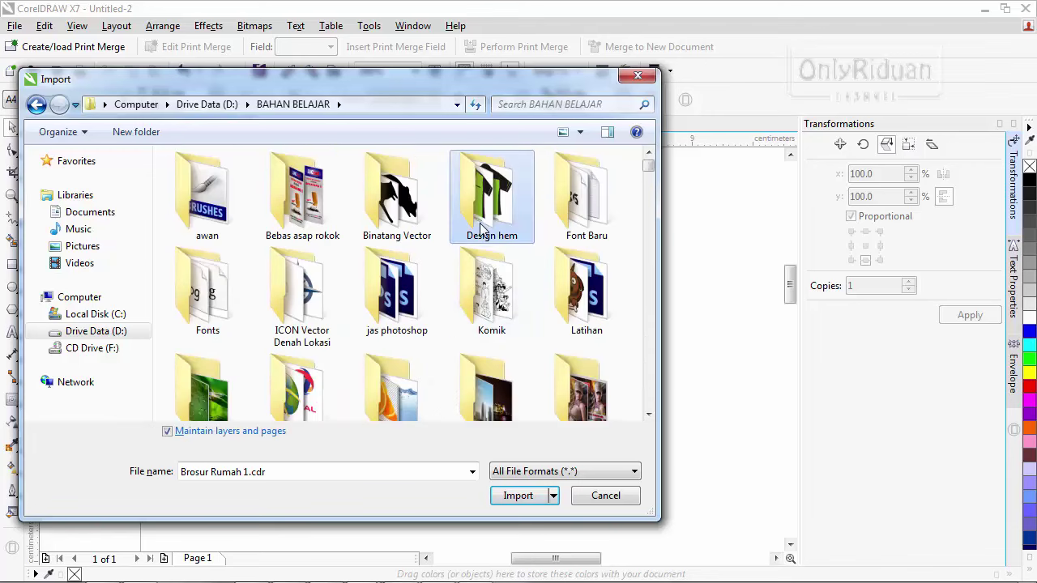
scroll(478, 227, down, 5)
click(397, 203)
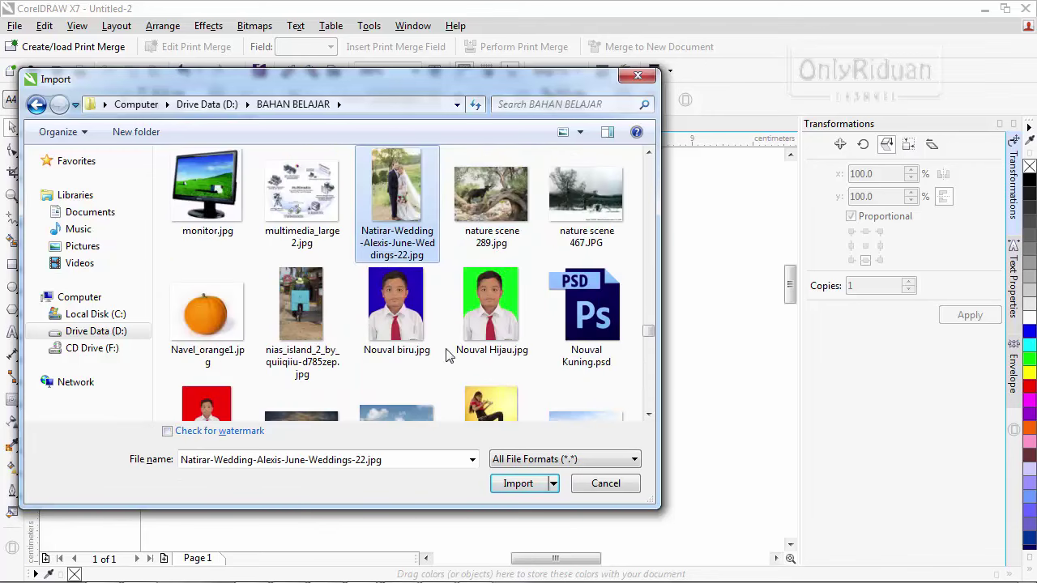
key(Right)
key(Right)
key(Right)
key(Right)
key(Right)
key(Right)
key(Right)
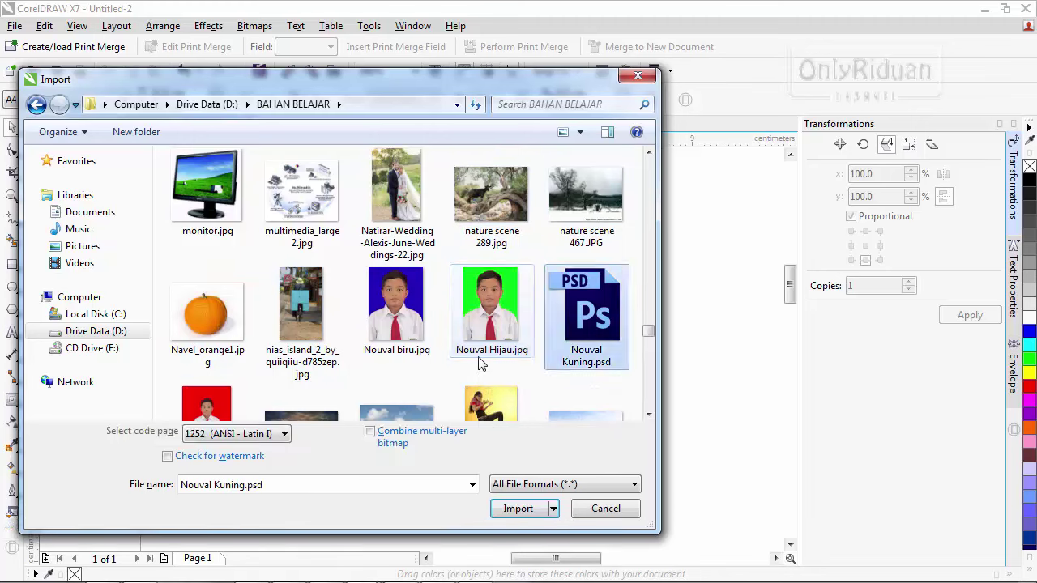
key(Right)
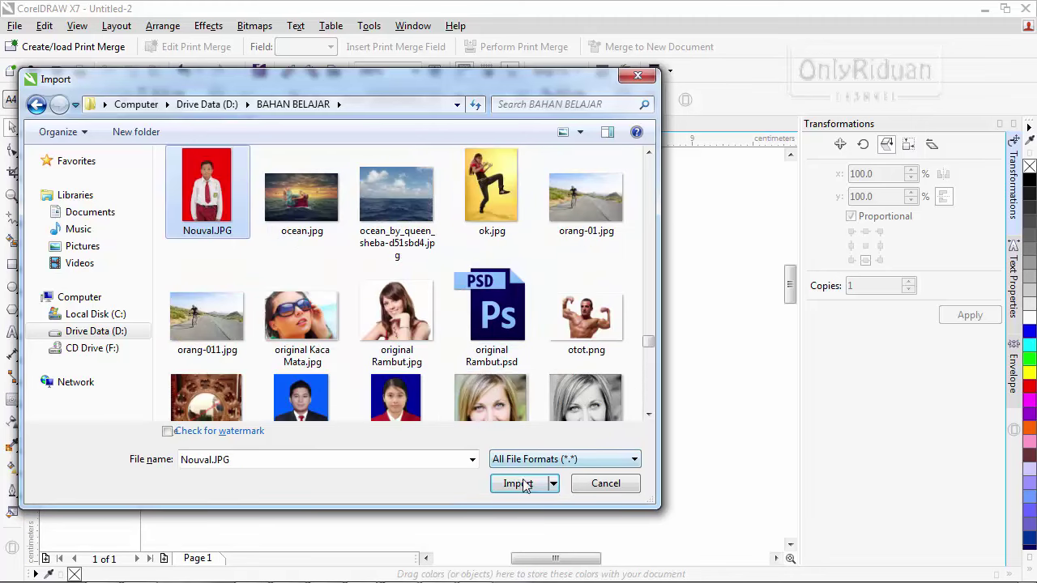
click(518, 483)
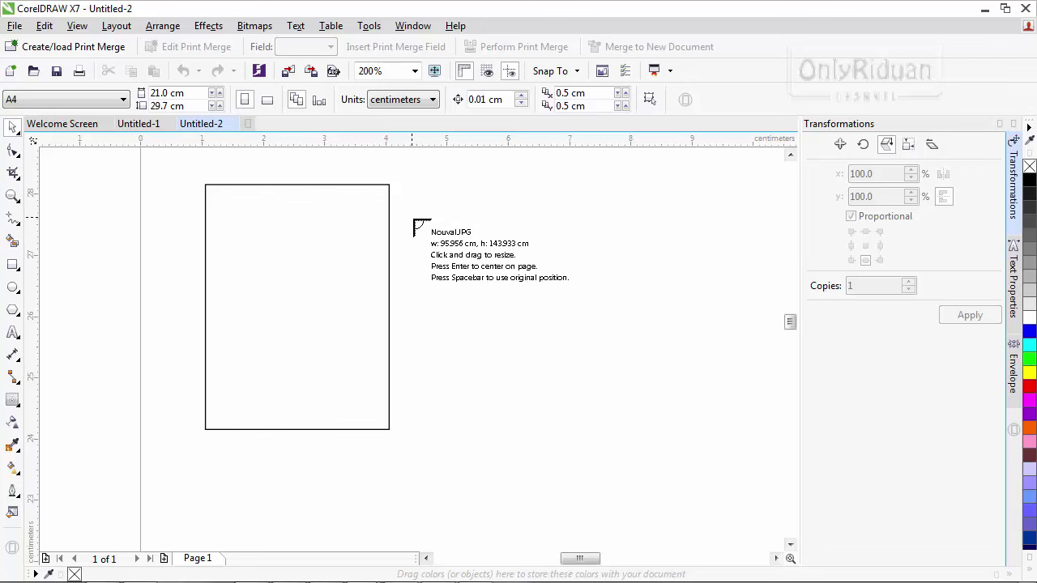
- Place the imported photo and enlarge it to about 5.3 × 7.9 cm
mouse_move(411, 194)
mouse_down()
mouse_move(562, 419)
mouse_move(667, 537)
mouse_up()
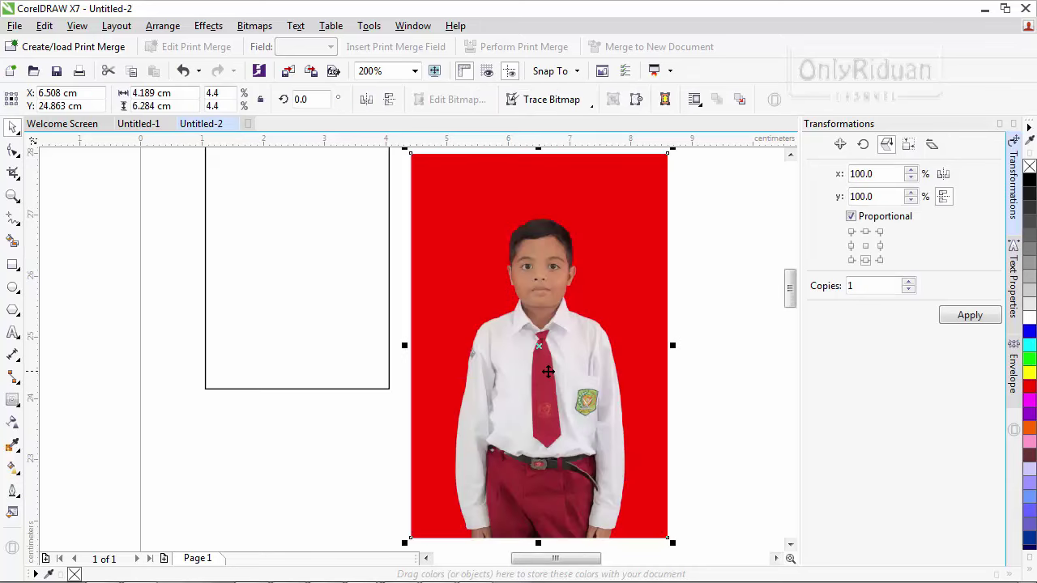
scroll(547, 371, down, 1)
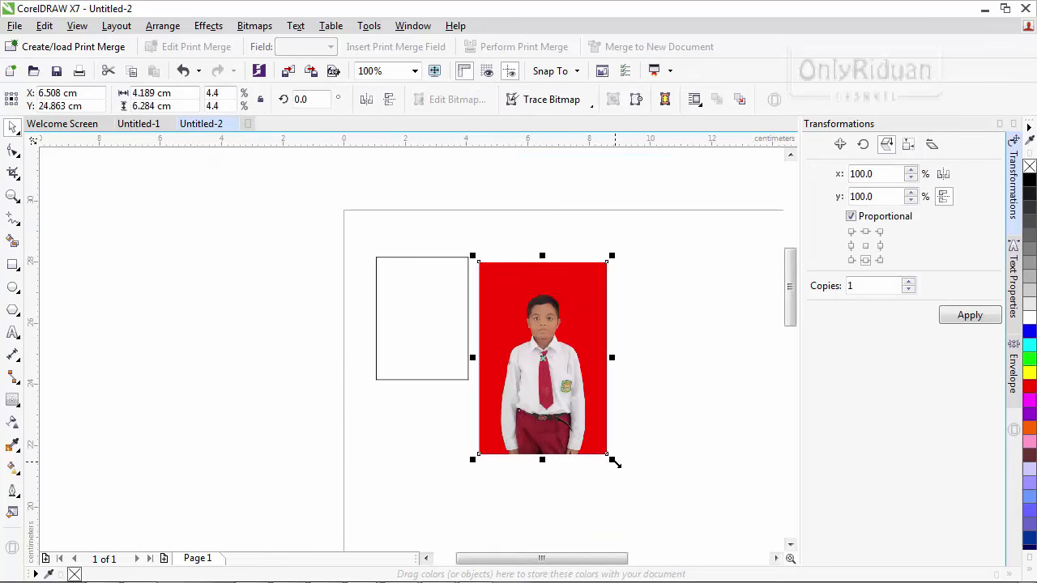
drag(613, 461, 653, 514)
mouse_move(596, 388)
mouse_down()
mouse_move(619, 369)
mouse_move(603, 346)
mouse_up()
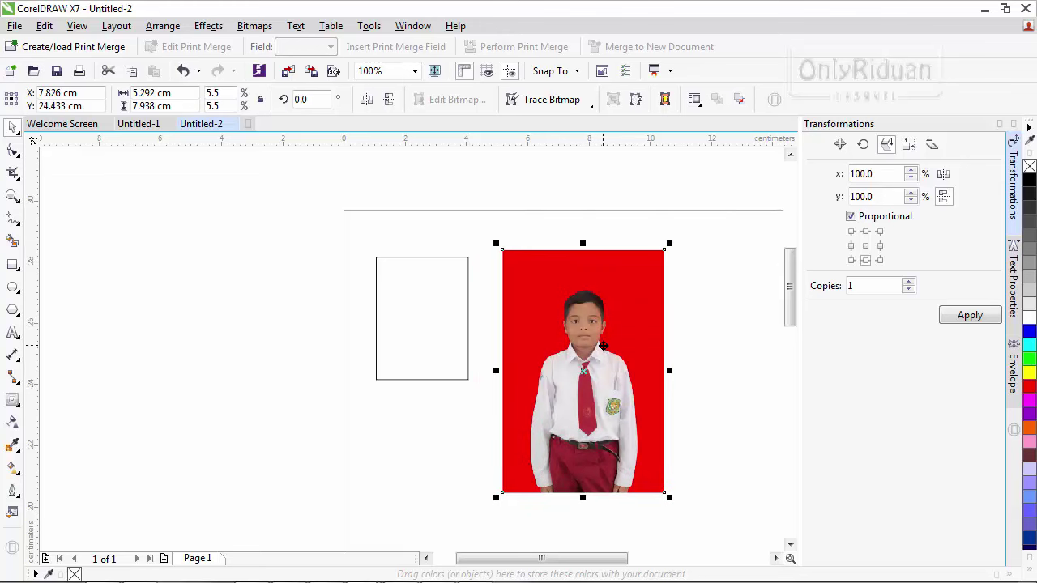
- Make two copies of the empty frame to the left of the page
click(466, 379)
drag(421, 318, 233, 316)
click(422, 377)
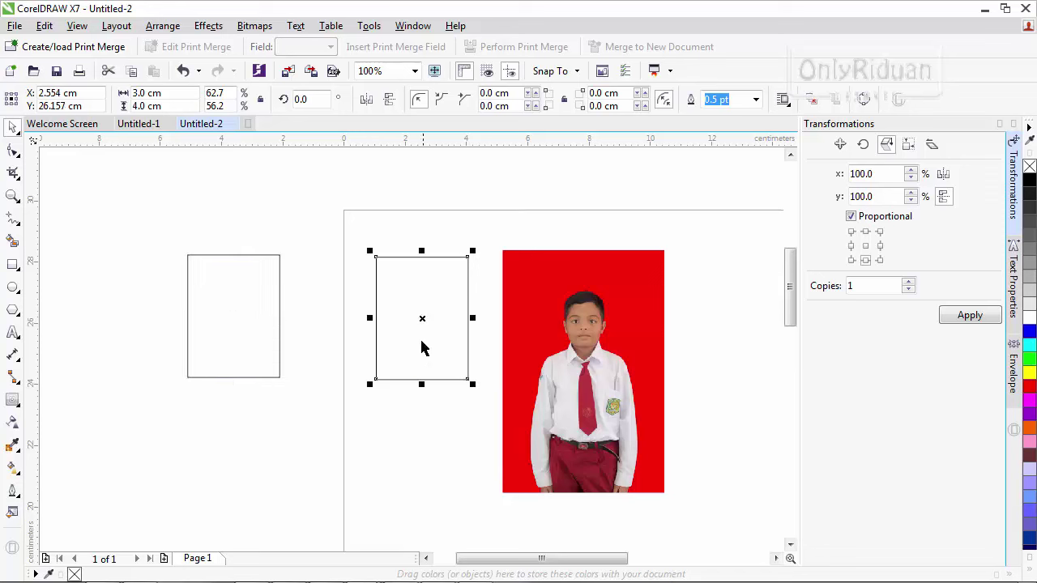
mouse_move(422, 317)
mouse_down()
mouse_move(254, 458)
mouse_move(232, 464)
mouse_up()
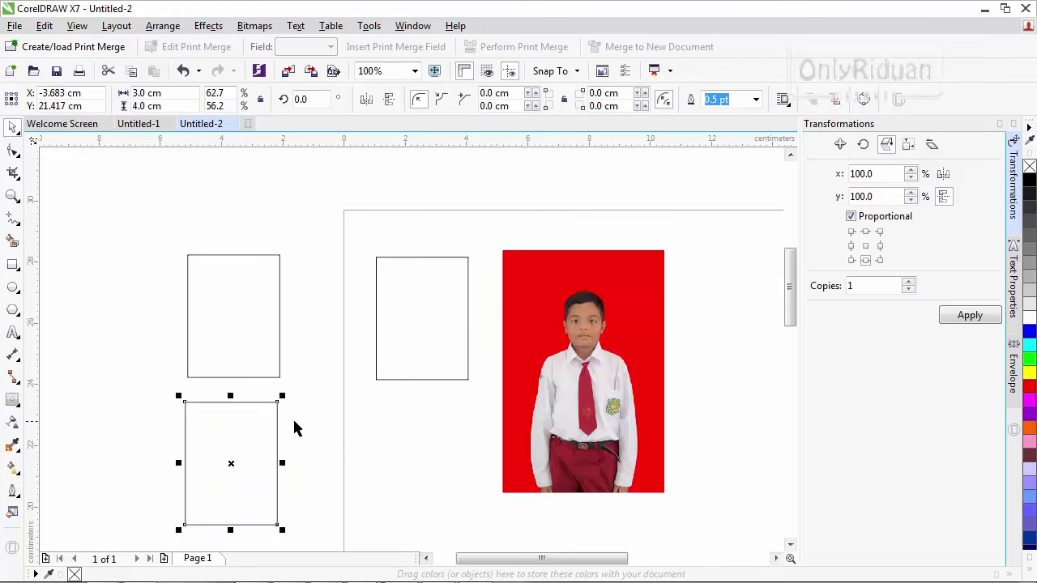
click(396, 376)
- Move the photo slightly up and left on the page
click(312, 340)
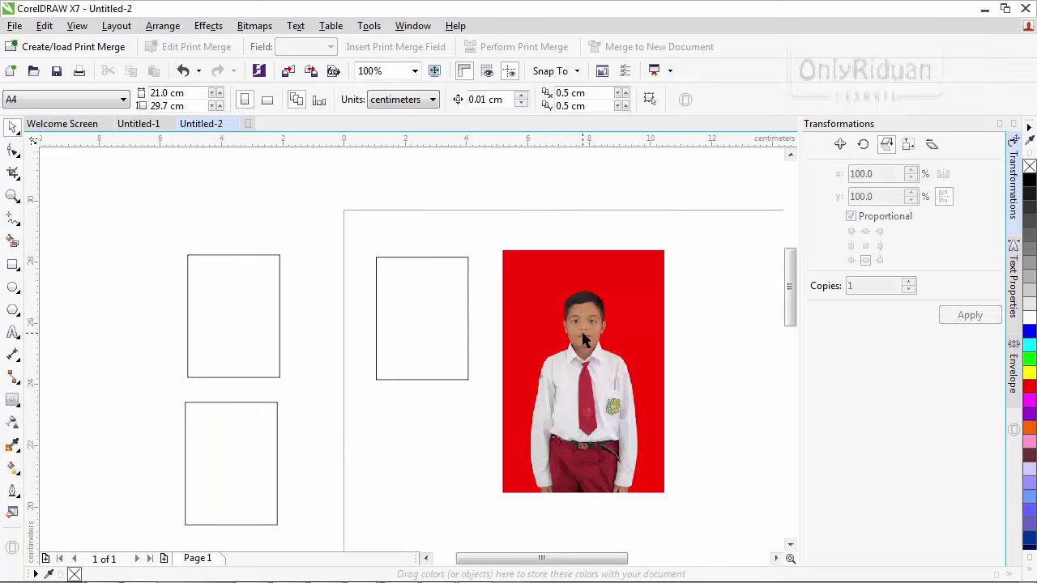
click(571, 347)
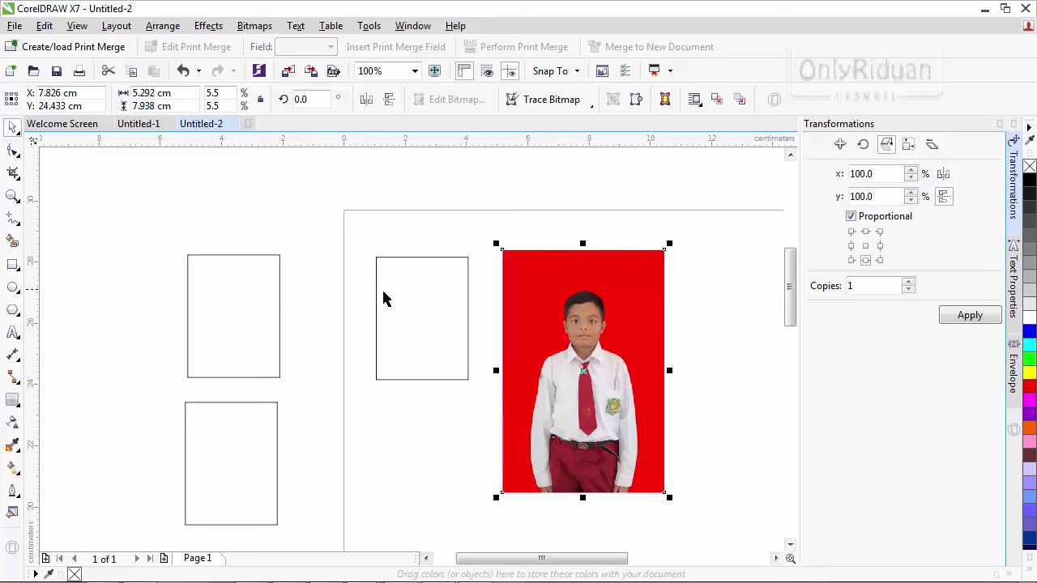
drag(599, 303, 584, 248)
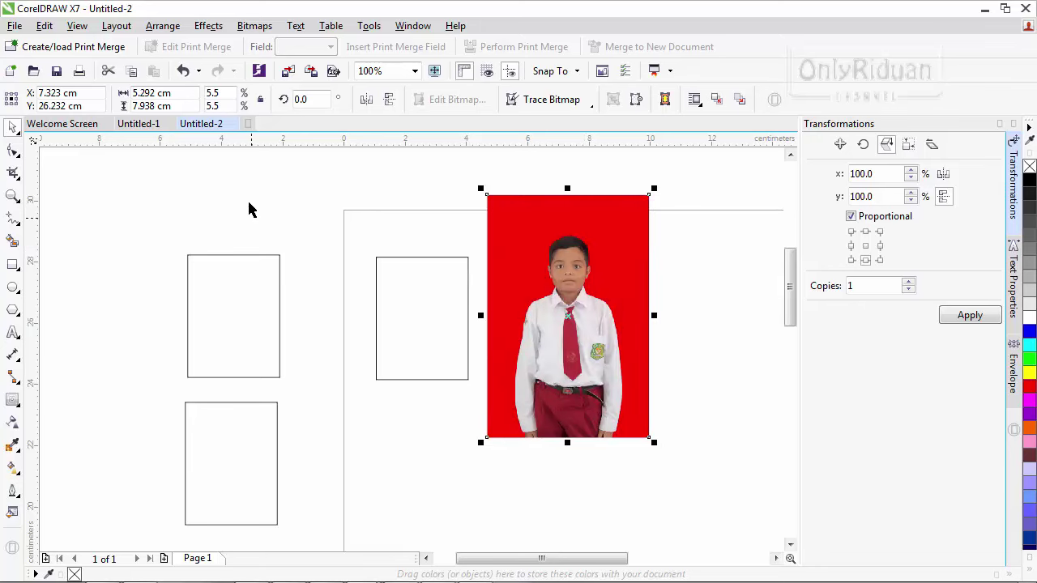
click(208, 25)
mouse_move(315, 308)
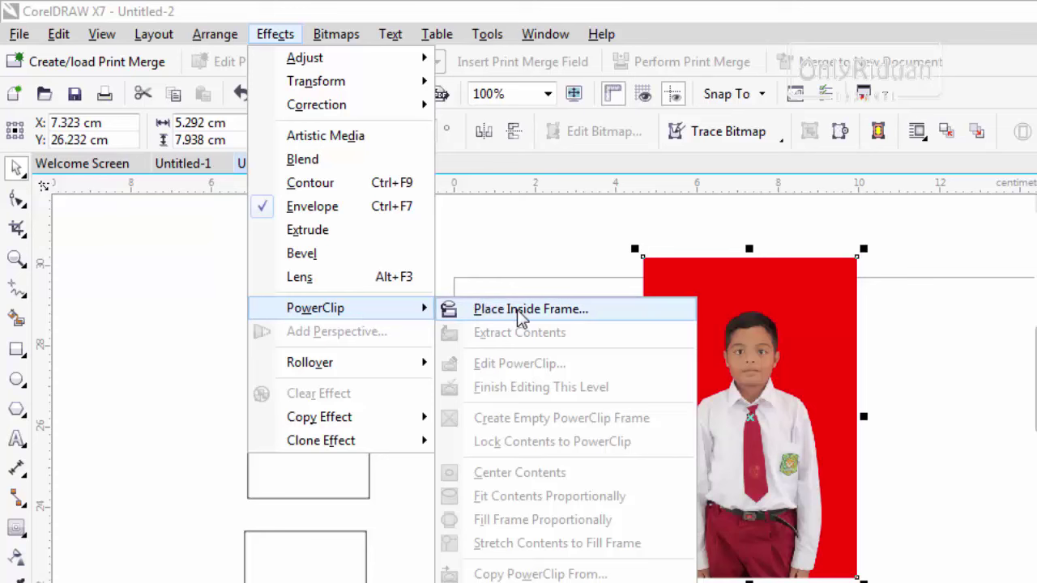
- PowerClip Nouval.JPG inside the empty 3.0 × 4.0 cm frame on the page
click(519, 315)
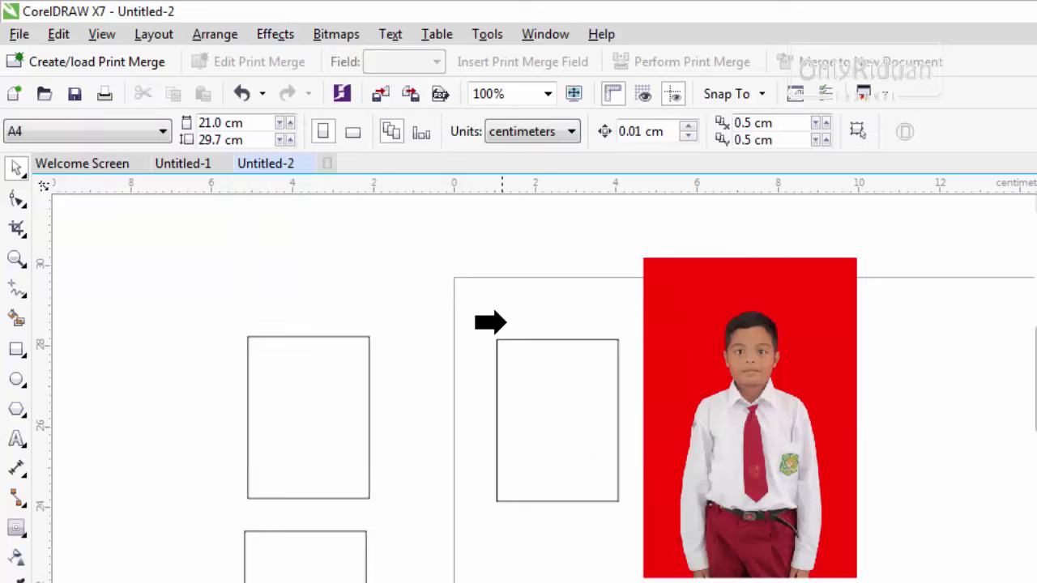
click(518, 340)
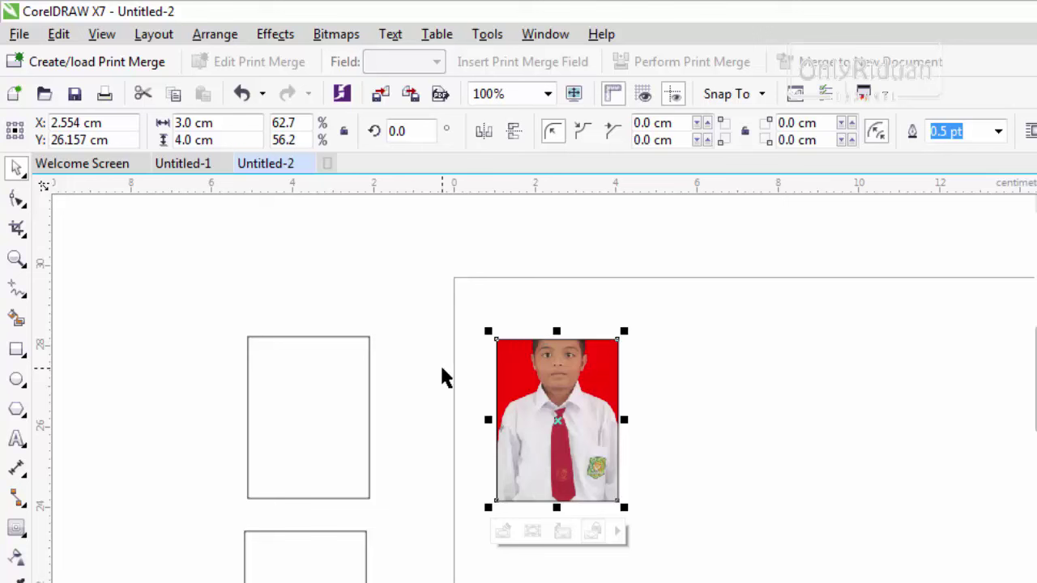
click(274, 39)
mouse_move(315, 308)
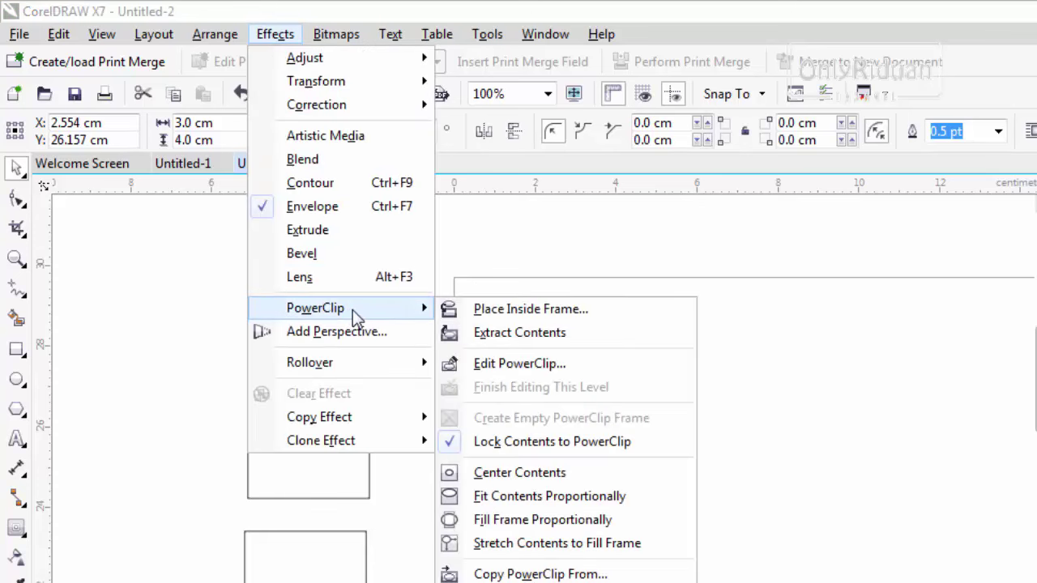
click(504, 236)
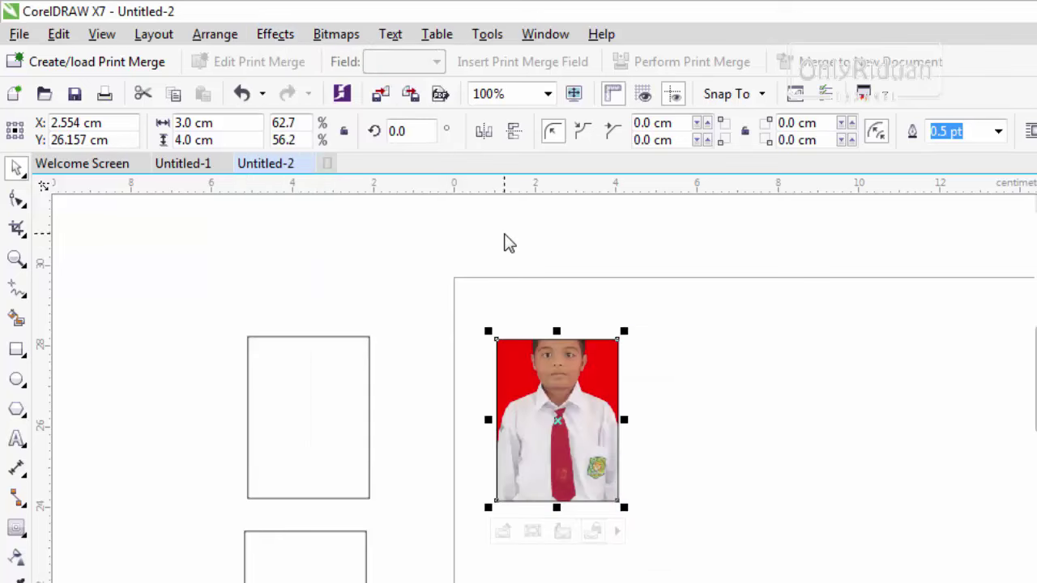
click(17, 258)
- Zoom in on the framed photo and enter Edit PowerClip mode
drag(402, 294, 713, 568)
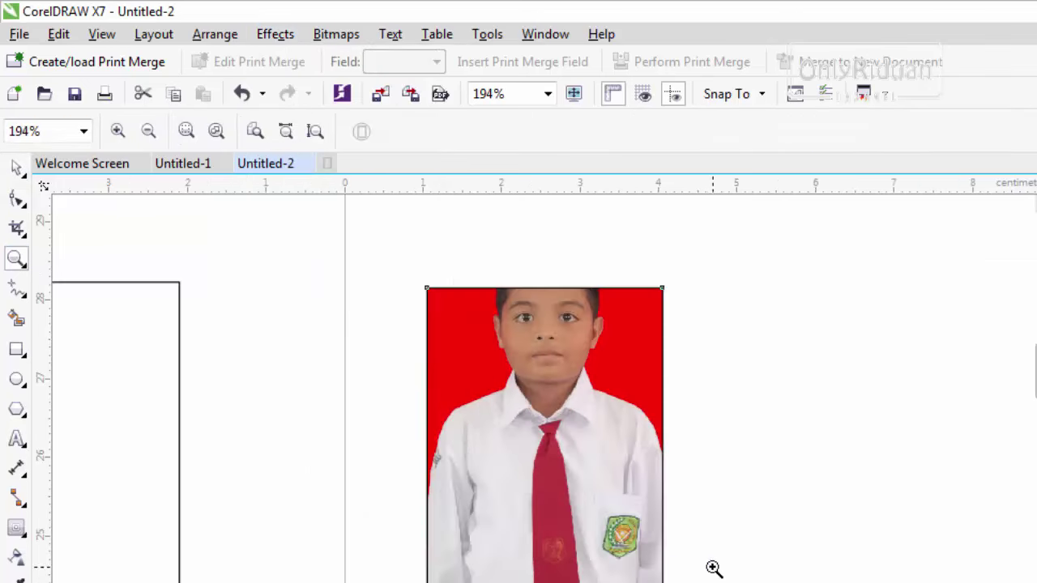
click(16, 167)
click(200, 233)
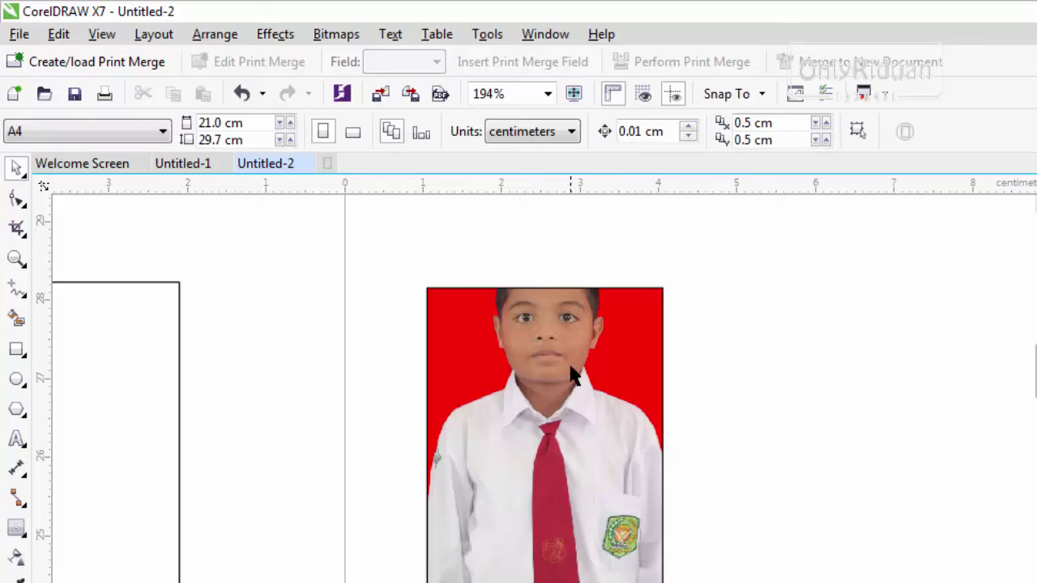
click(571, 368)
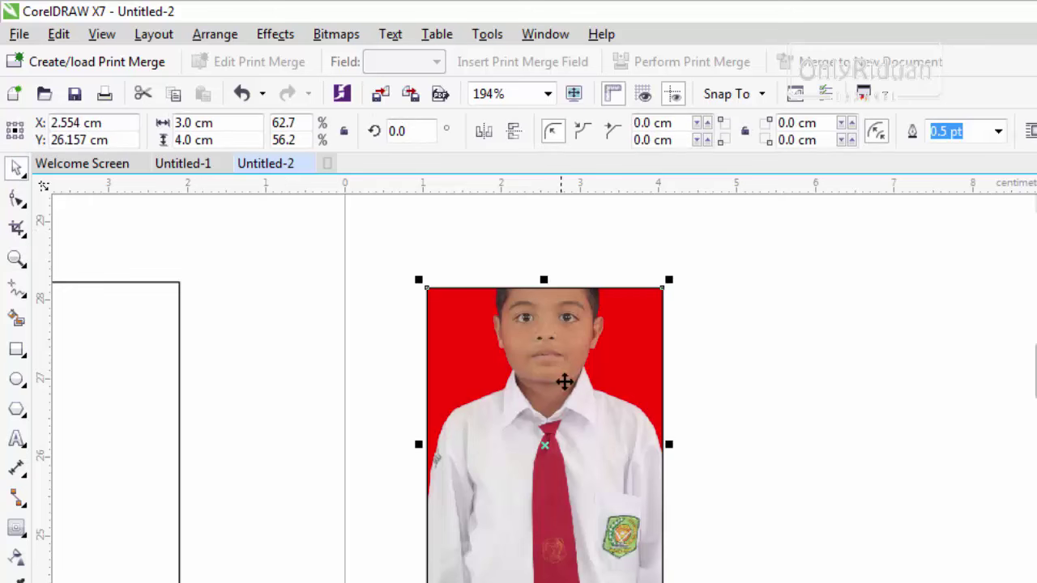
right_click(579, 326)
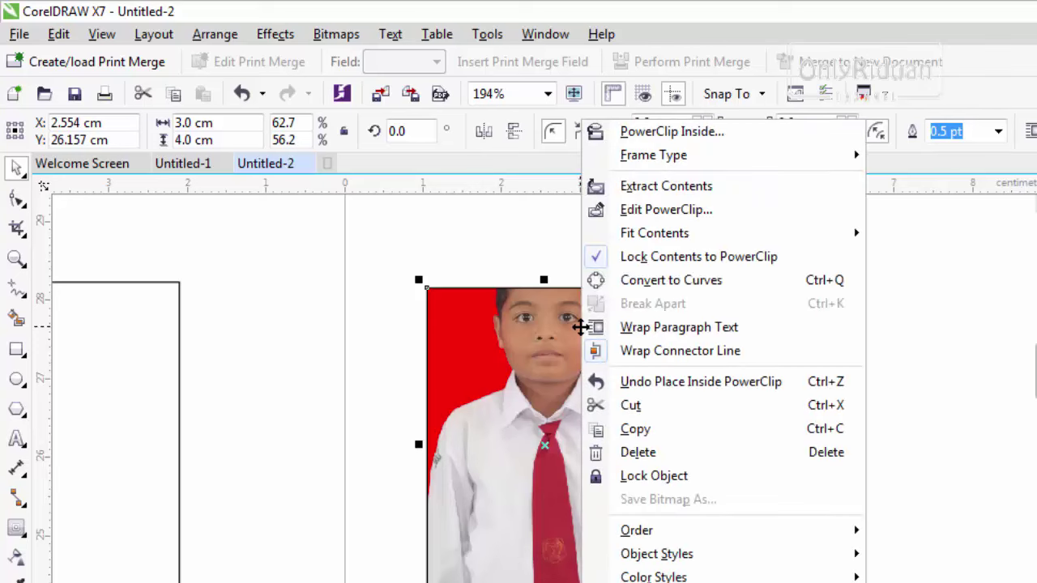
click(661, 208)
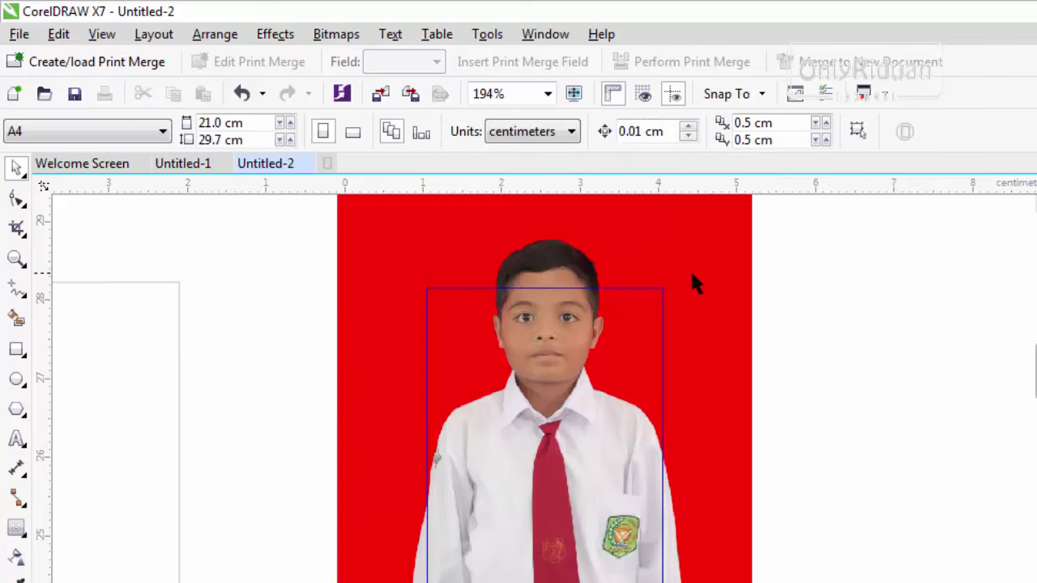
- Shift the photo down, enlarge it to 5.522 × 8.283 cm, and finish editing
mouse_move(696, 236)
mouse_down()
mouse_move(698, 328)
mouse_move(697, 295)
mouse_up()
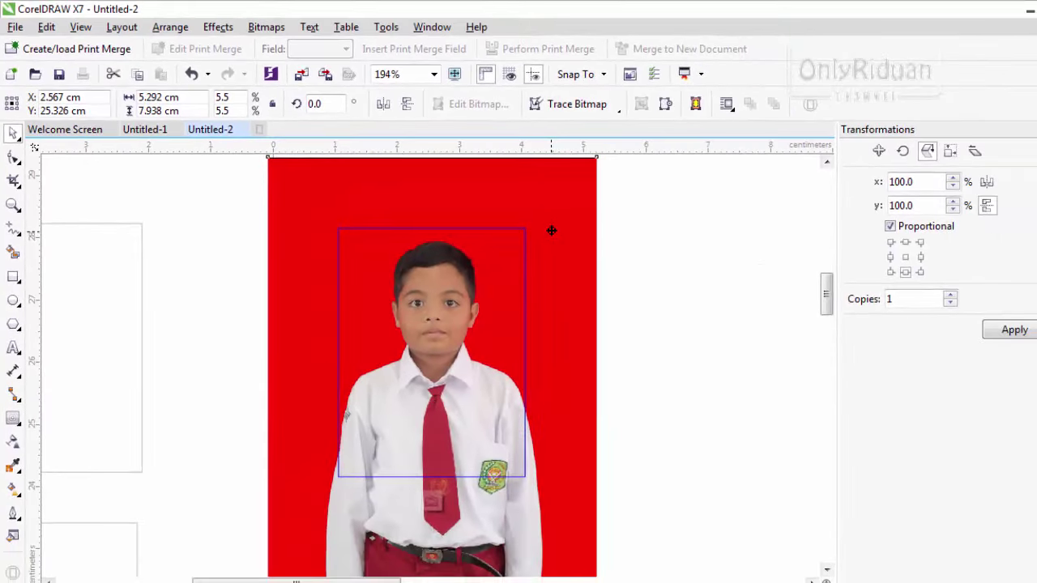
drag(551, 231, 553, 234)
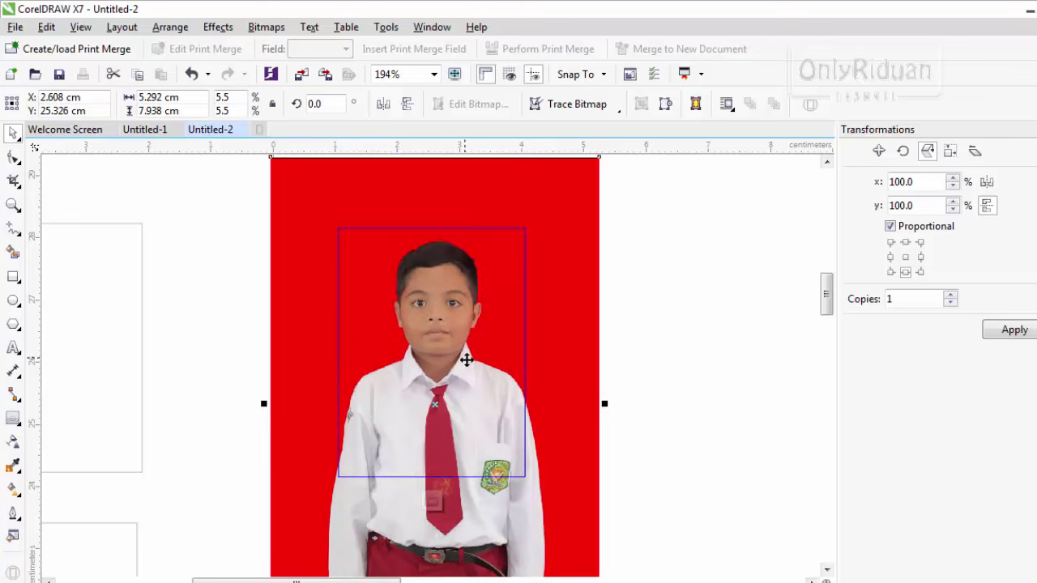
scroll(645, 404, down, 3)
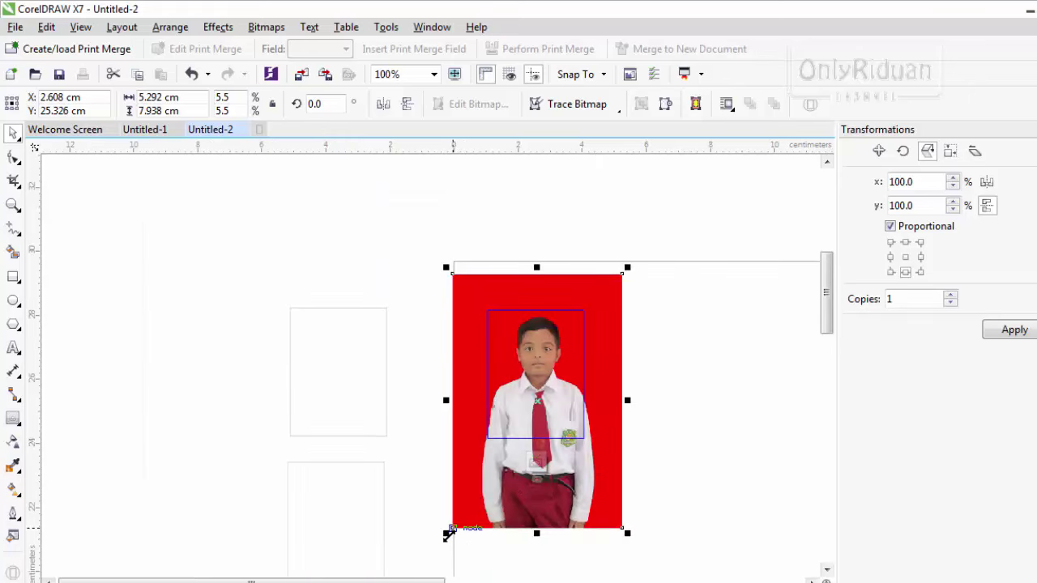
drag(448, 534, 437, 547)
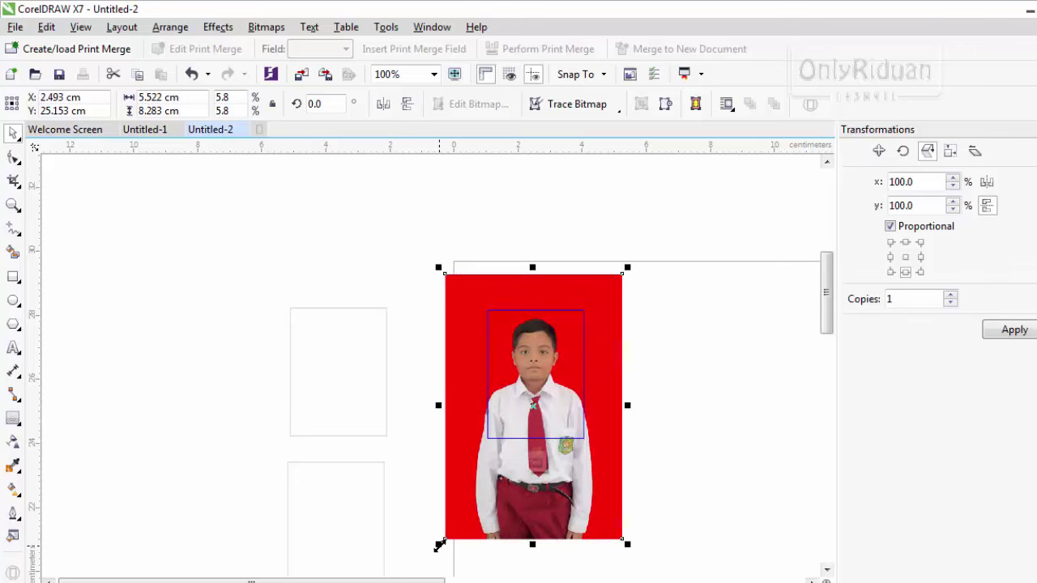
scroll(538, 384, up, 3)
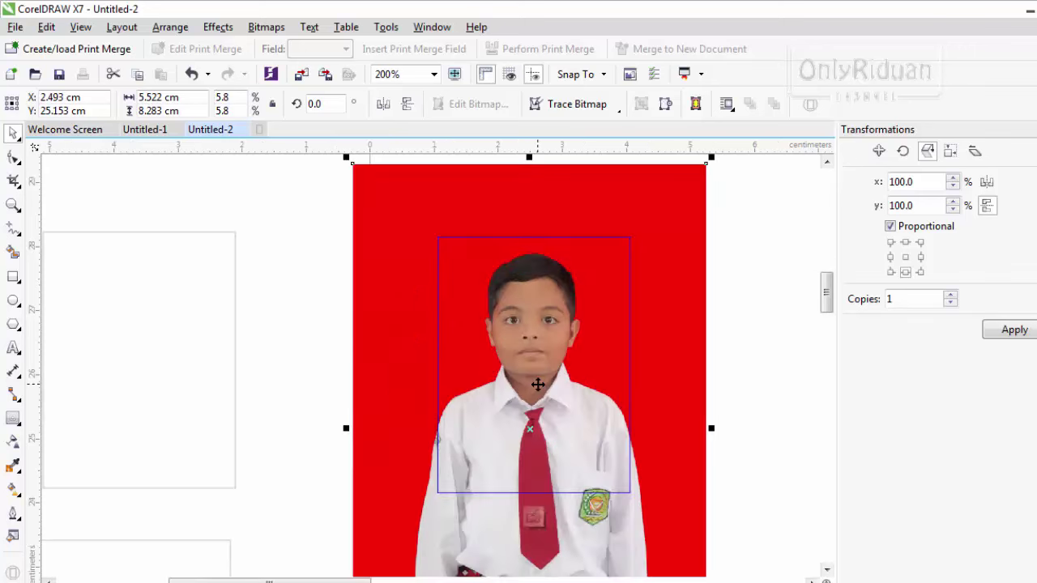
right_click(571, 298)
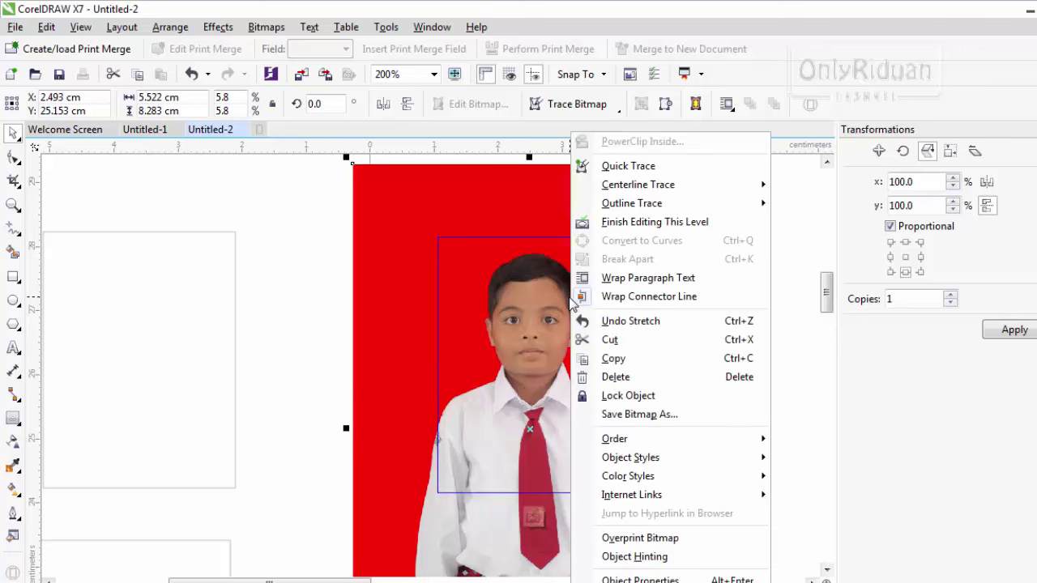
click(644, 223)
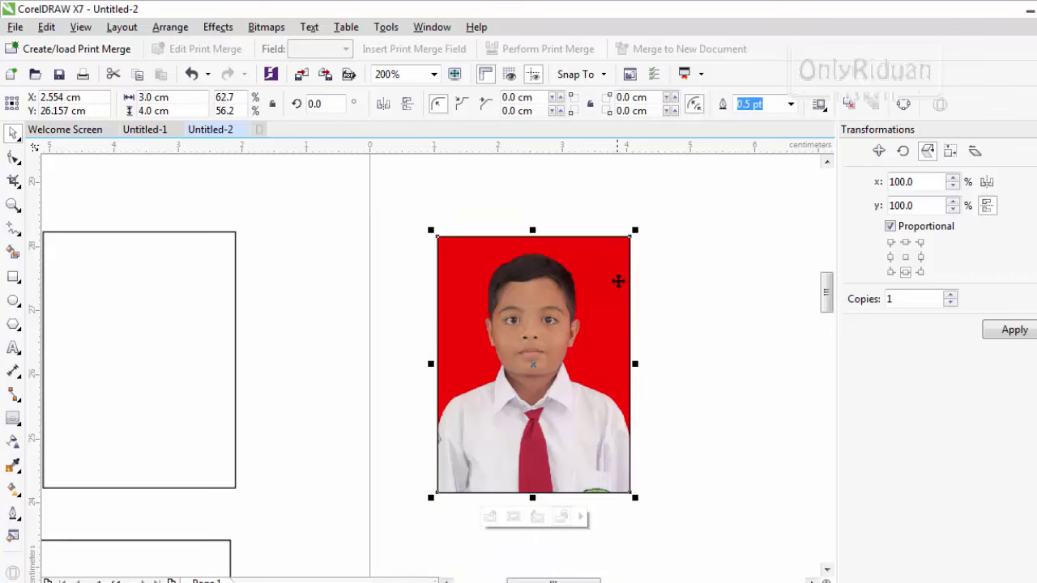
click(385, 332)
click(624, 335)
scroll(567, 323, down, 2)
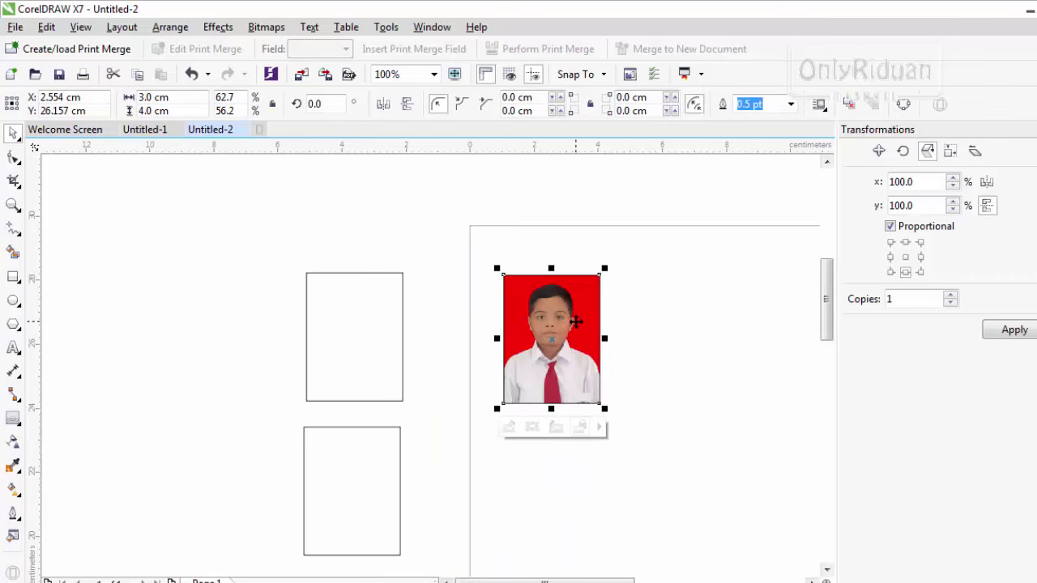
scroll(575, 322, up, 4)
scroll(575, 321, down, 4)
scroll(586, 330, up, 2)
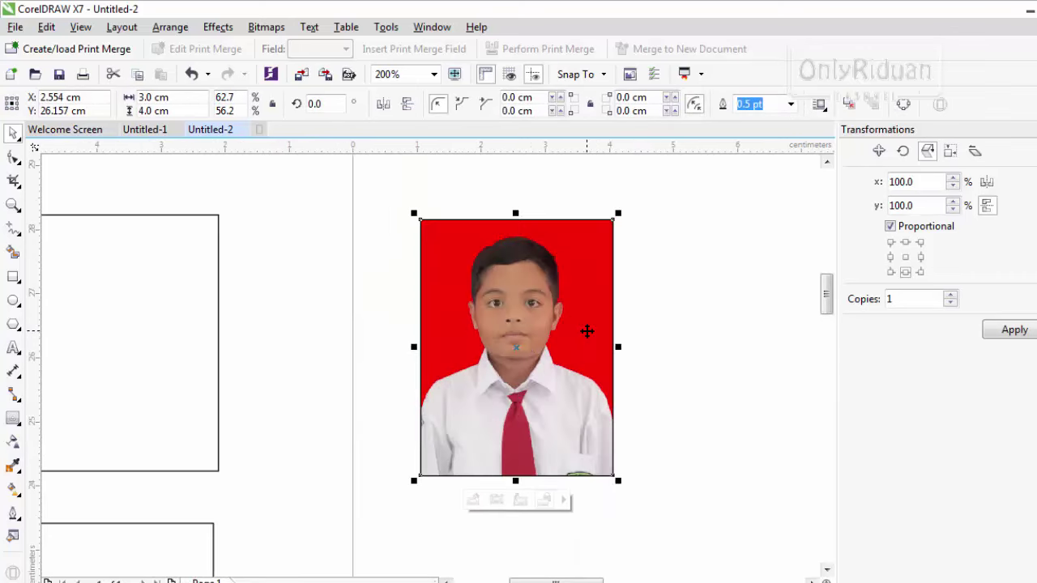
scroll(583, 316, down, 2)
scroll(571, 442, down, 2)
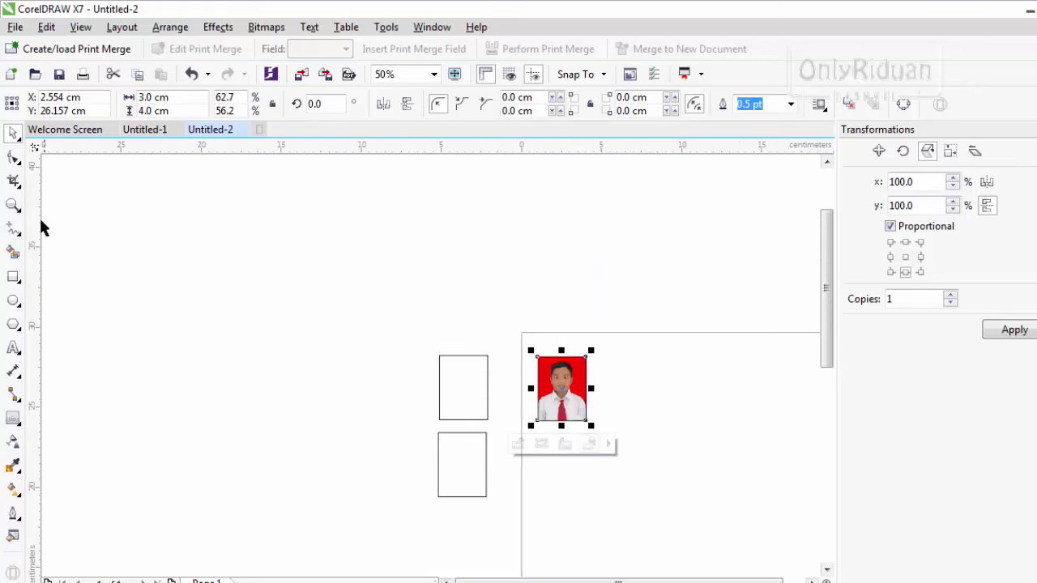
click(13, 205)
click(202, 104)
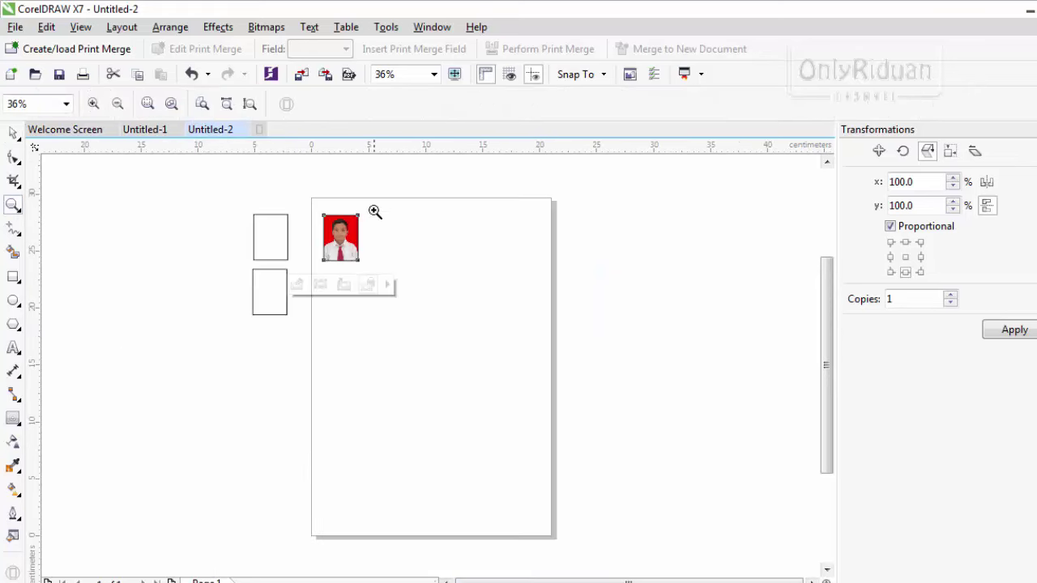
click(13, 132)
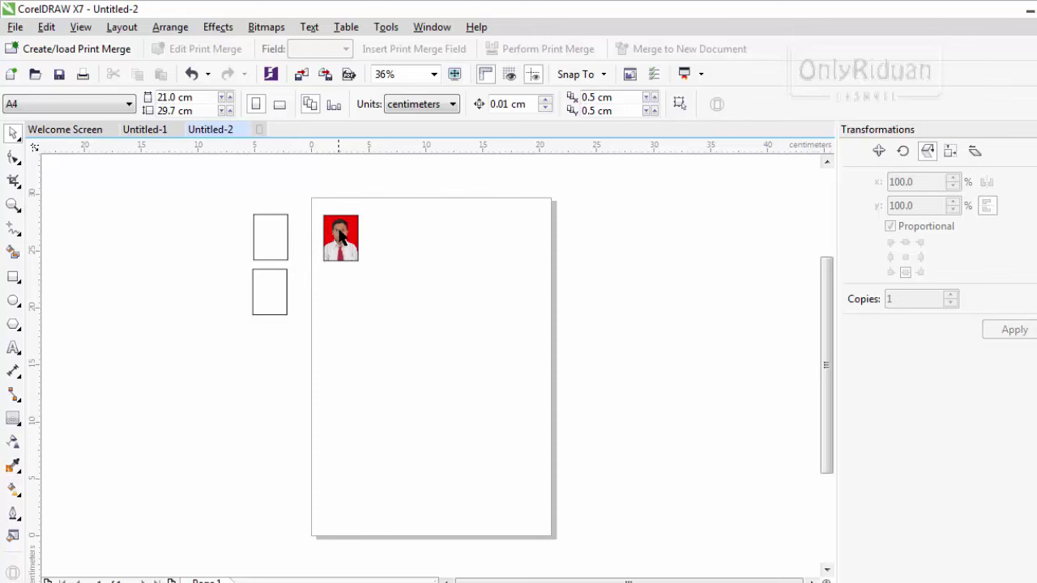
scroll(338, 239, up, 1)
scroll(340, 240, up, 1)
scroll(340, 241, up, 1)
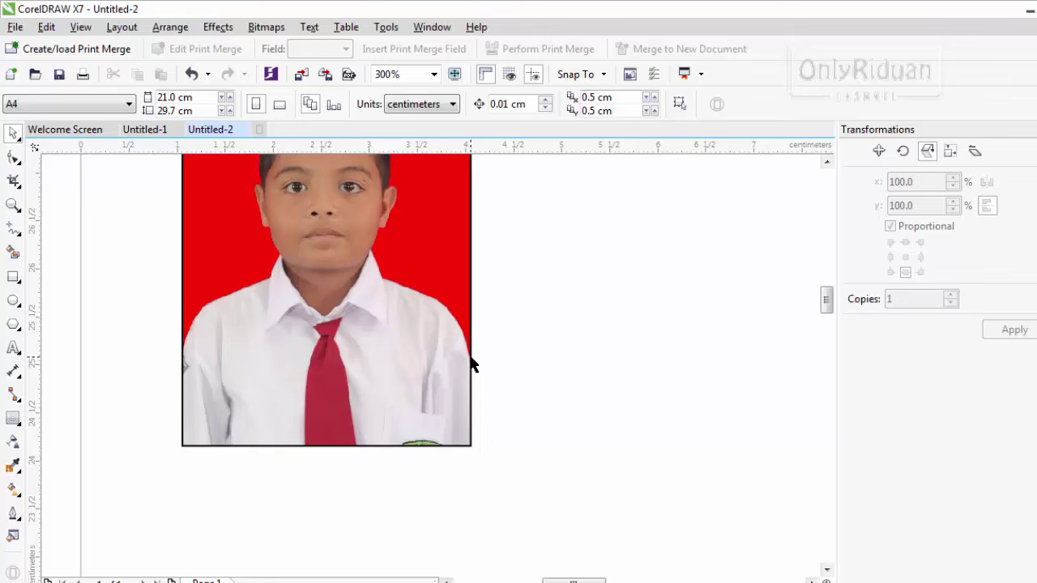
click(469, 360)
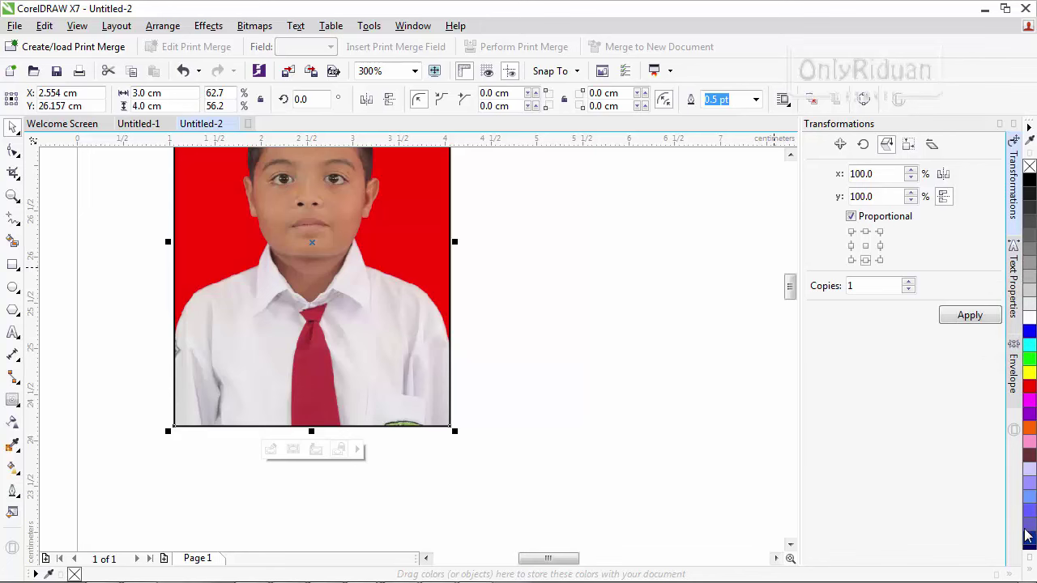
- Give the framed photo a 40% Black outline from the colour palette
click(1029, 575)
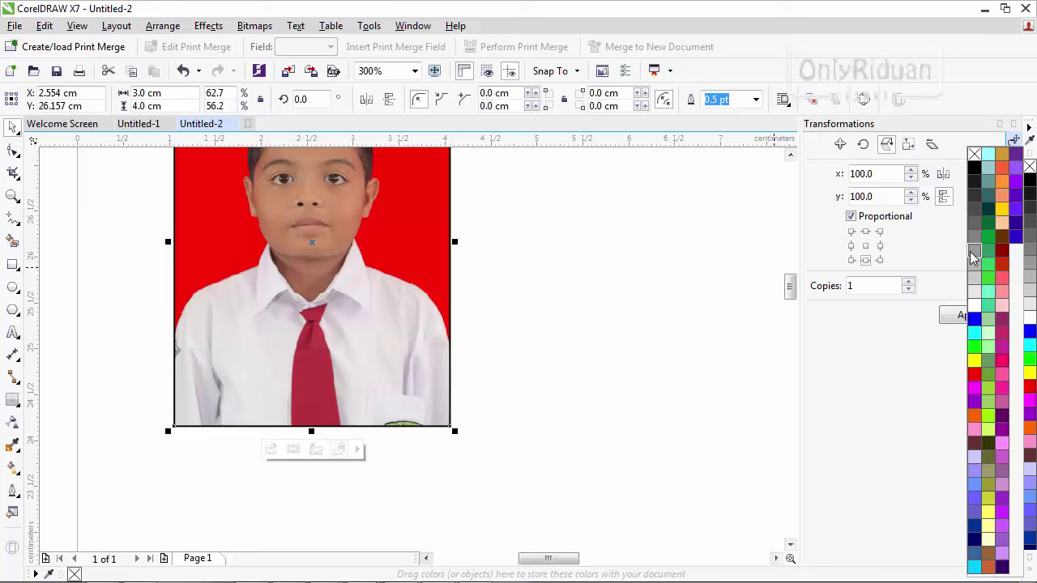
right_click(974, 256)
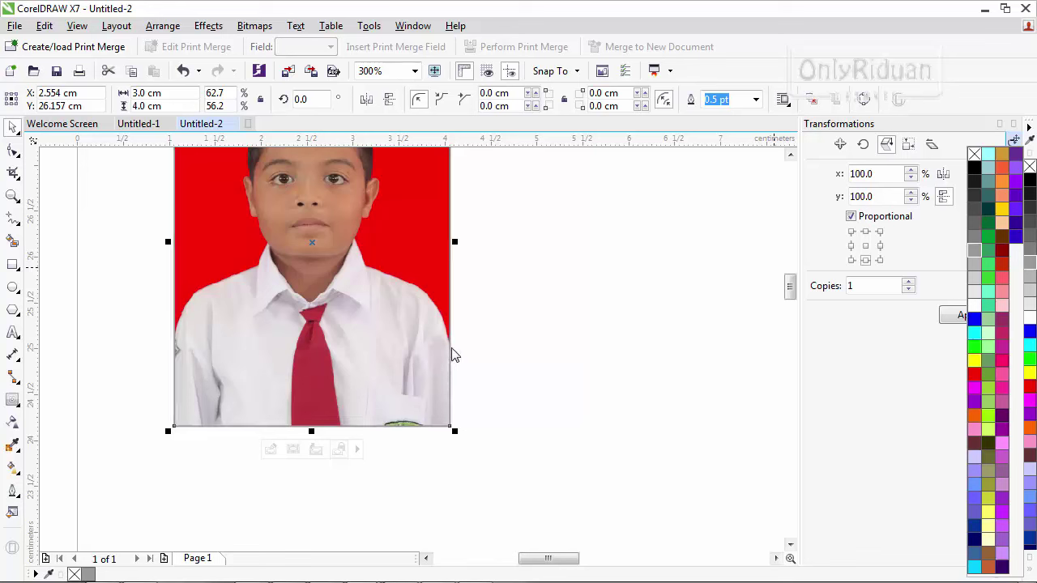
click(1013, 141)
click(489, 271)
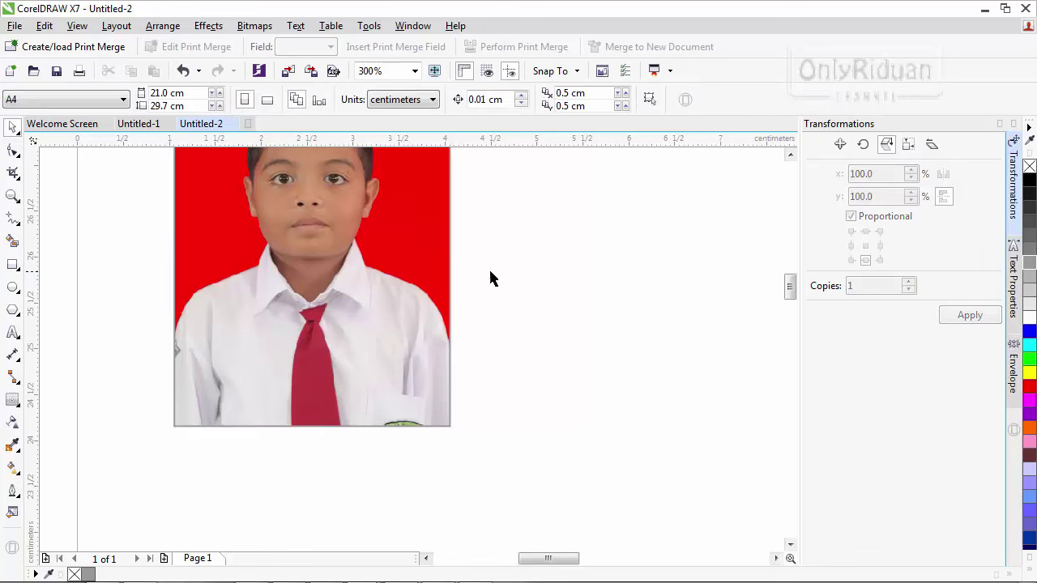
- Drag the photo into the page's top-left corner at X 2.43 cm, Y 26.862 cm
click(790, 155)
click(789, 154)
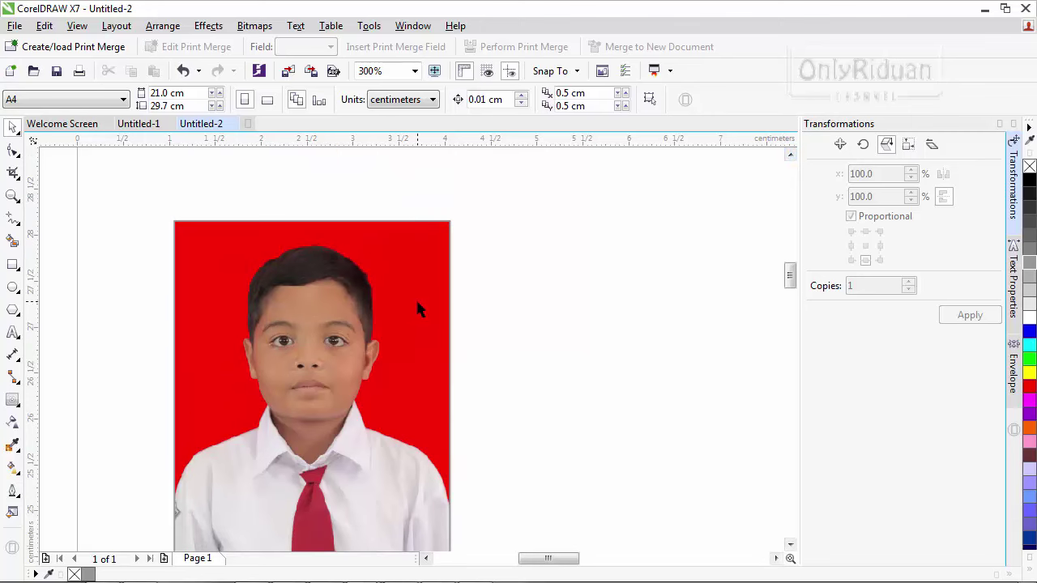
scroll(419, 308, down, 1)
scroll(456, 338, down, 1)
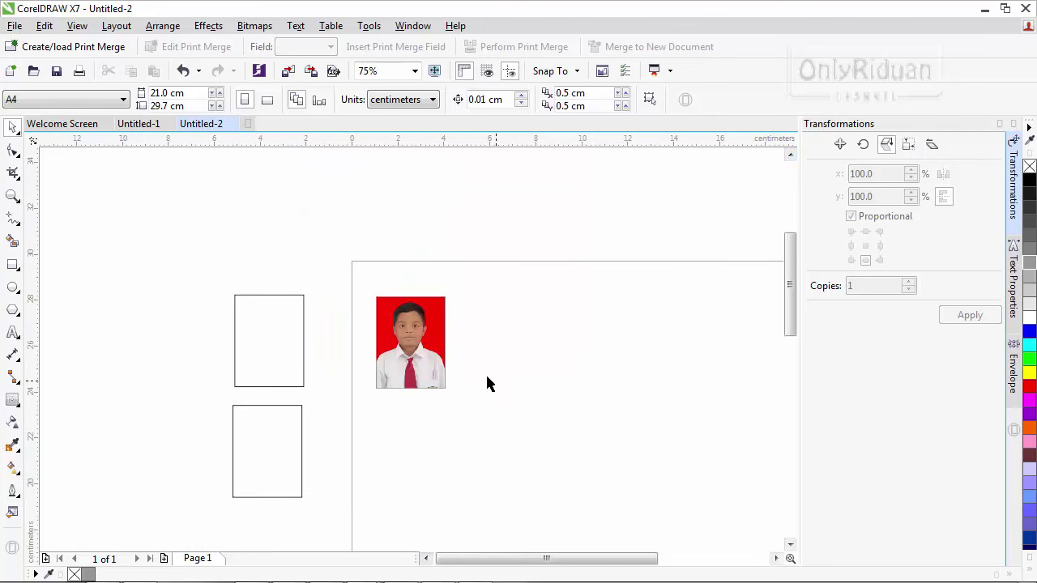
scroll(379, 367, down, 2)
click(13, 196)
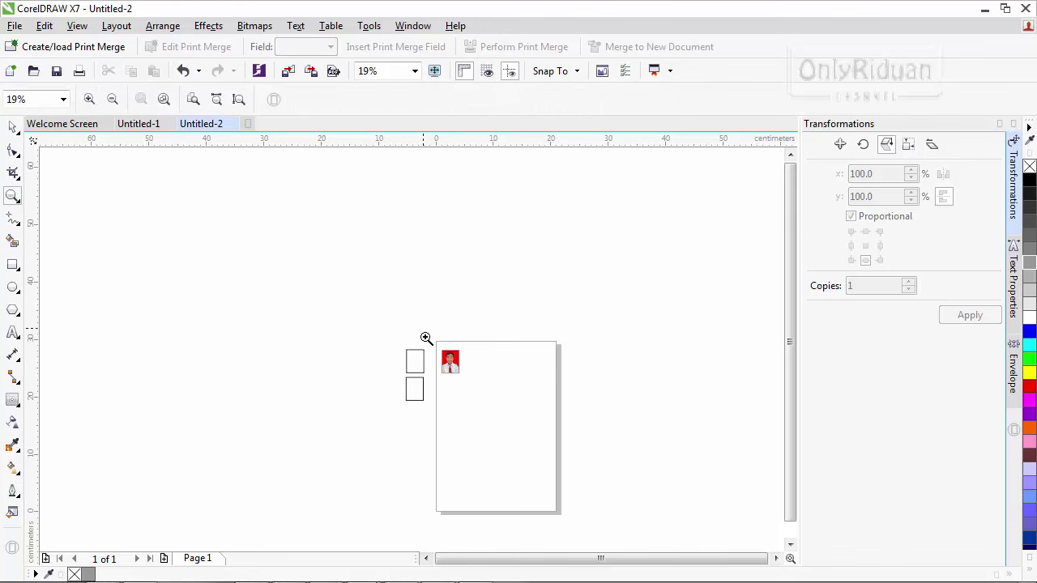
drag(565, 535, 569, 528)
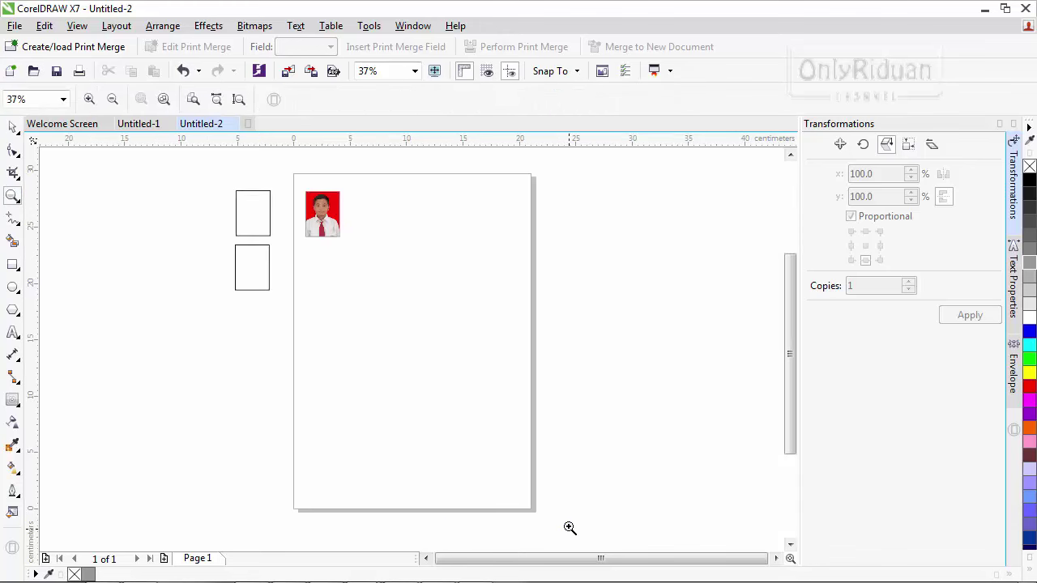
click(13, 128)
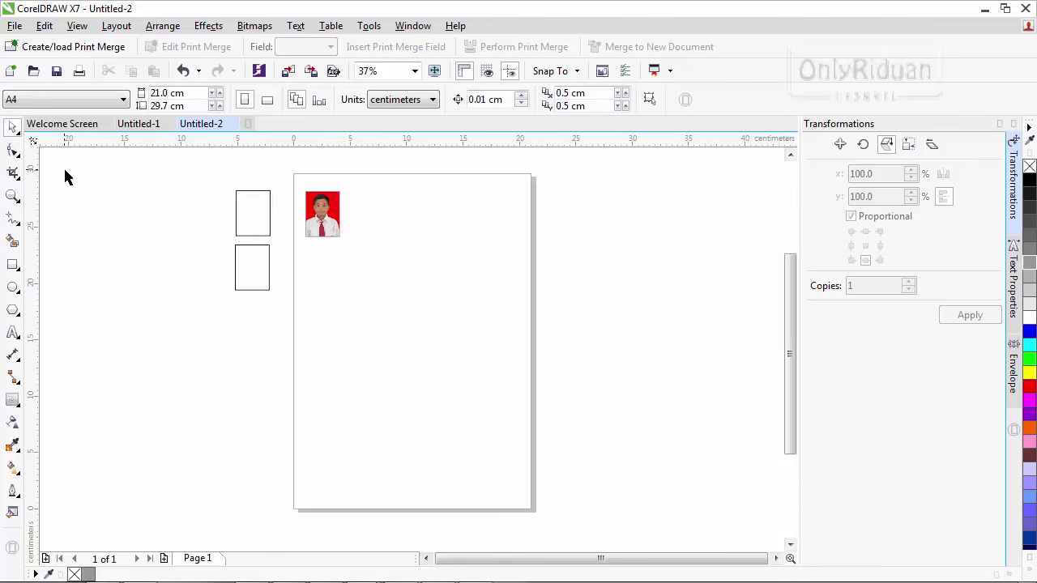
drag(336, 219, 453, 220)
click(322, 209)
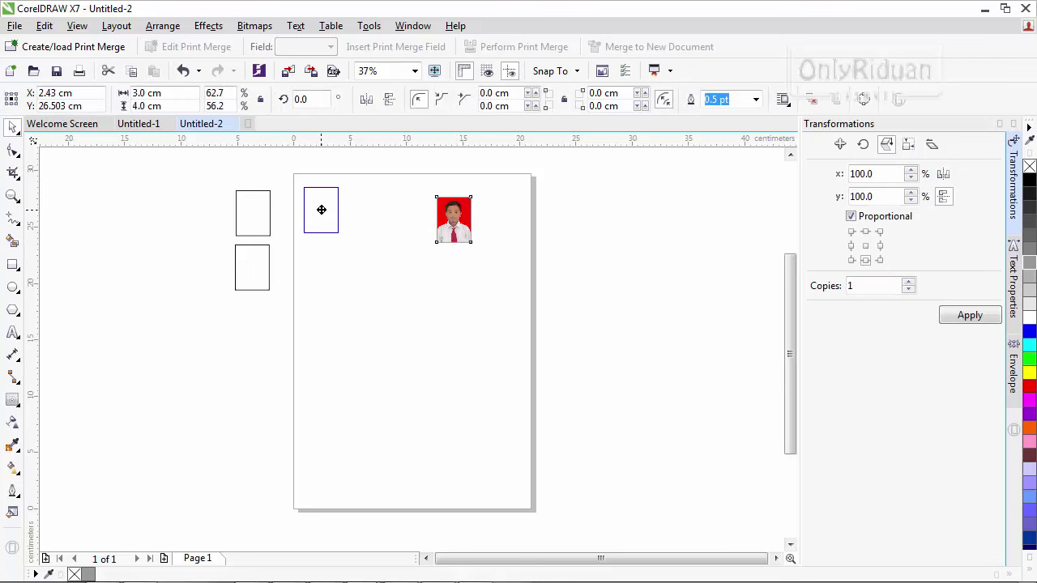
drag(321, 210, 322, 207)
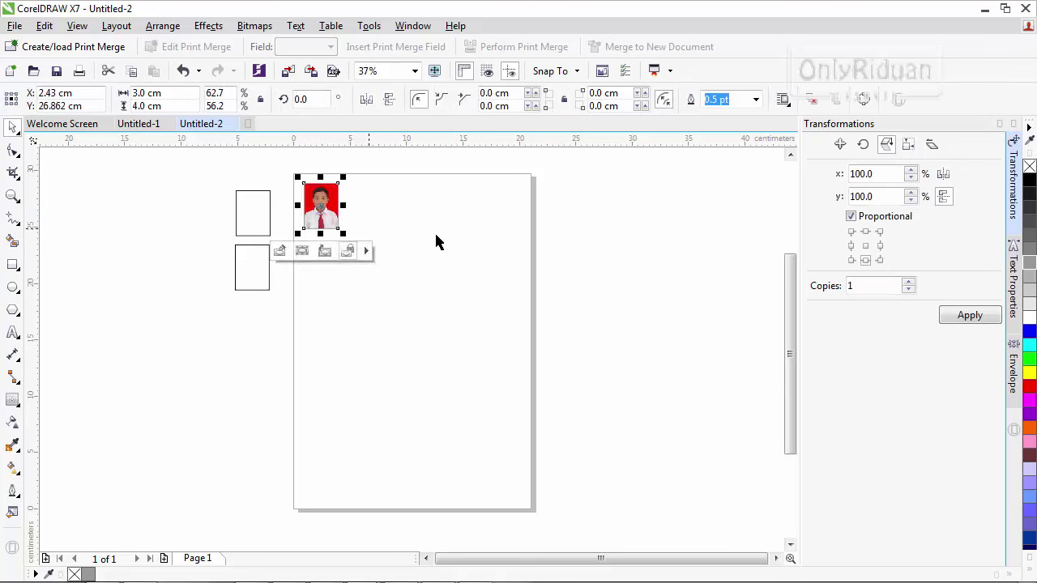
click(588, 219)
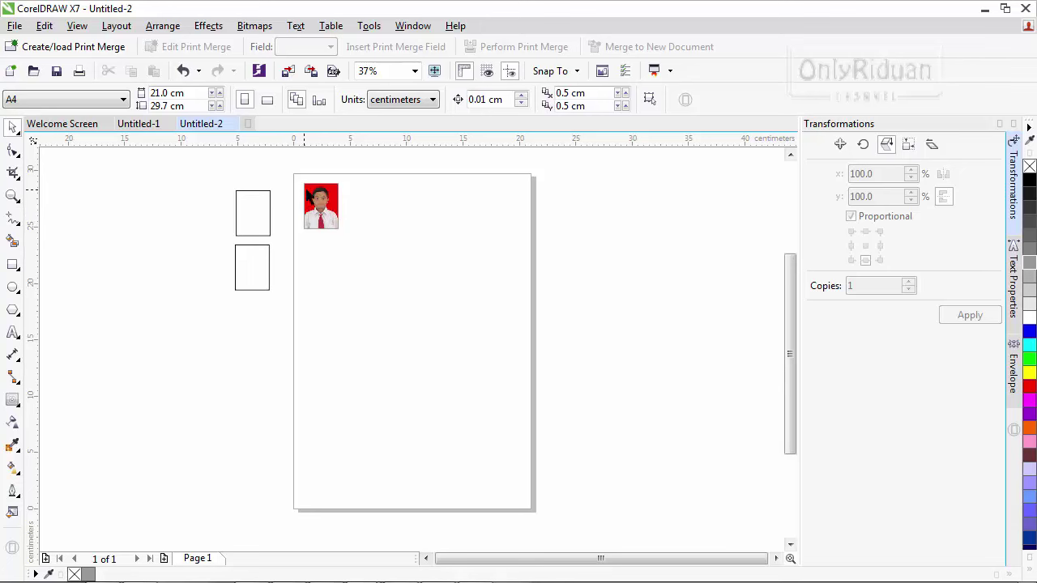
scroll(309, 196, up, 1)
scroll(310, 197, up, 1)
click(789, 154)
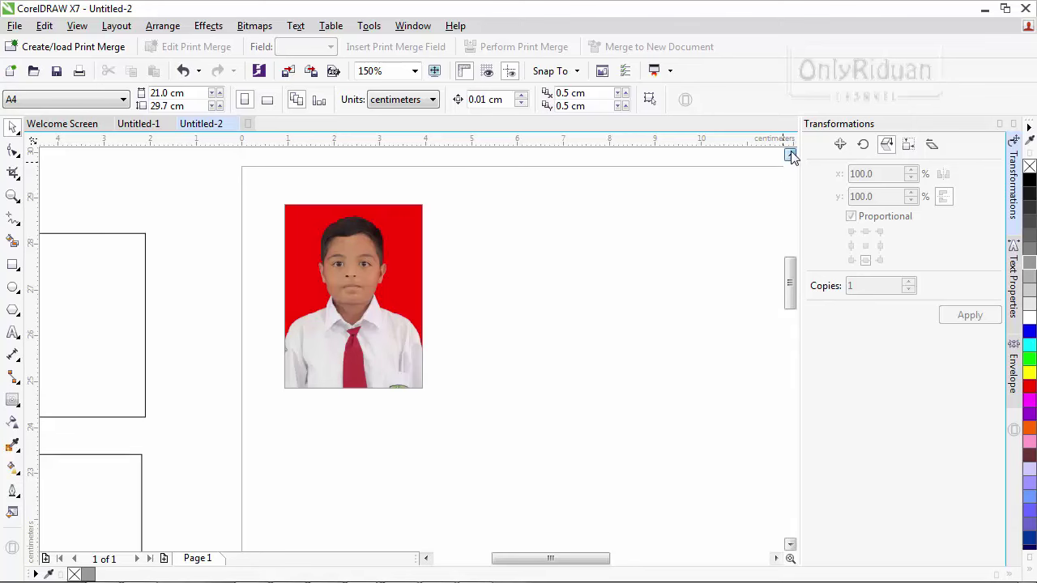
scroll(310, 278, up, 1)
scroll(342, 284, down, 1)
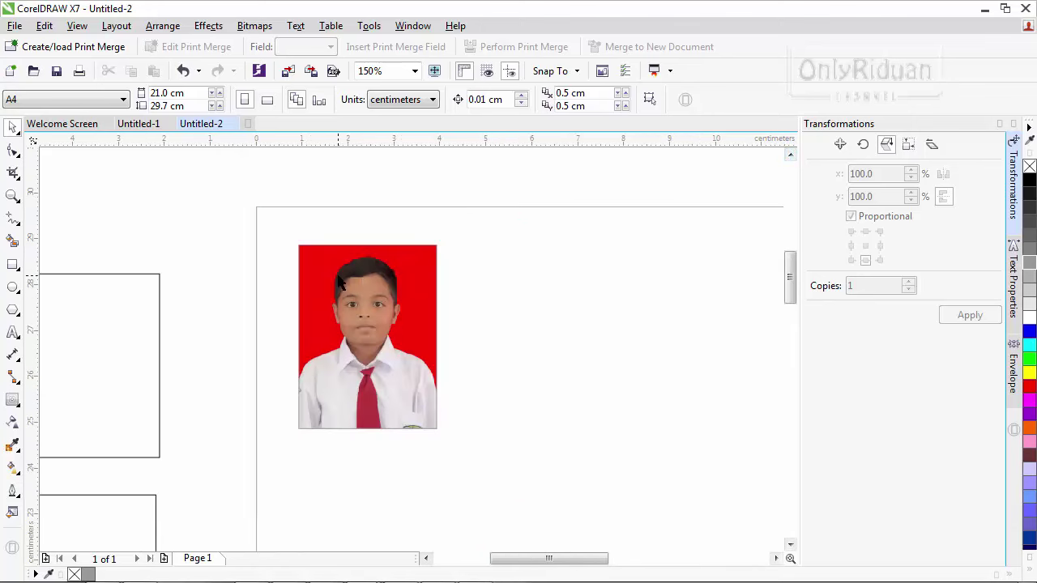
click(371, 274)
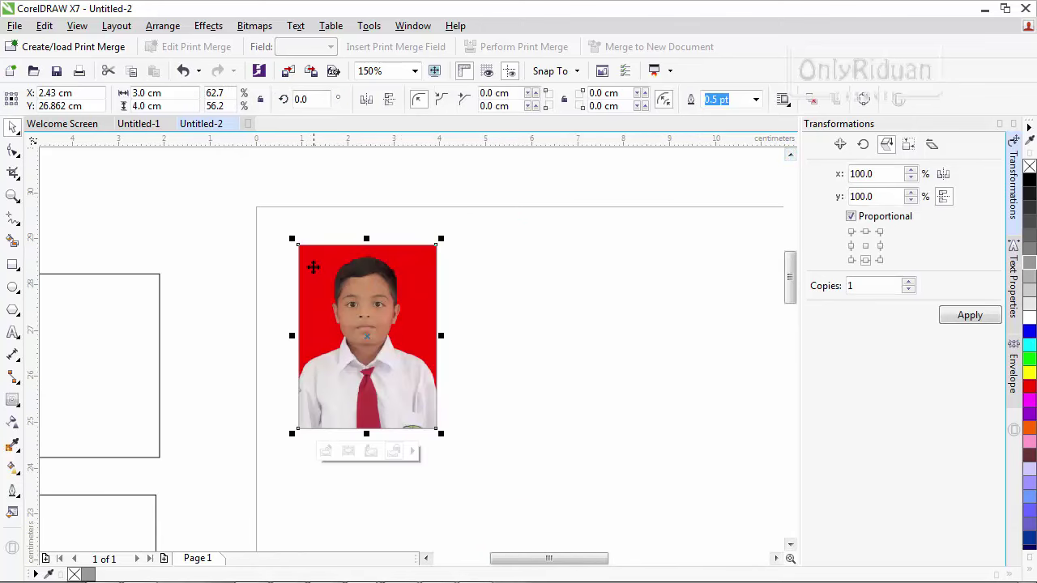
scroll(305, 251, up, 3)
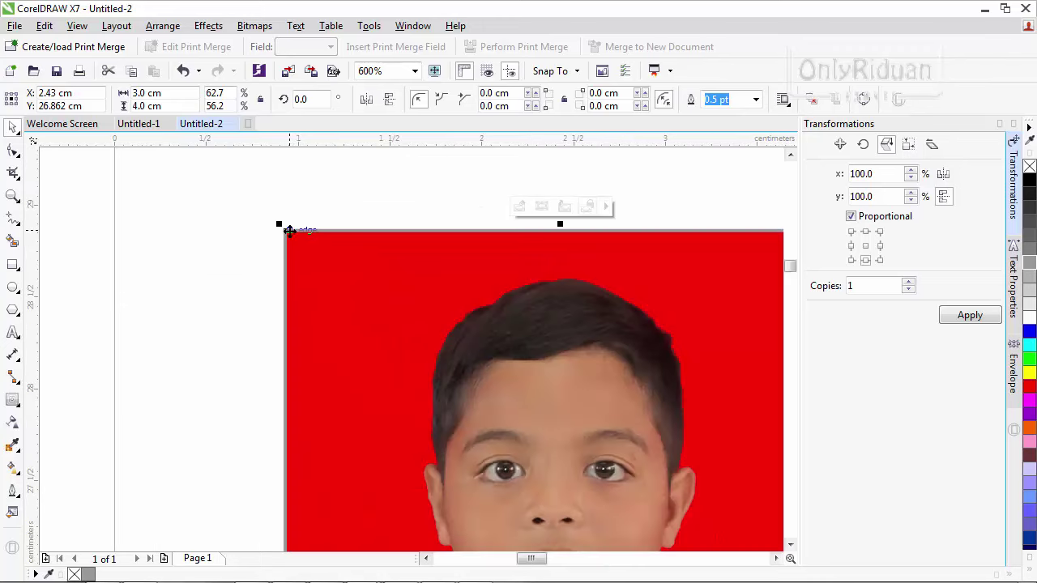
scroll(312, 253, down, 1)
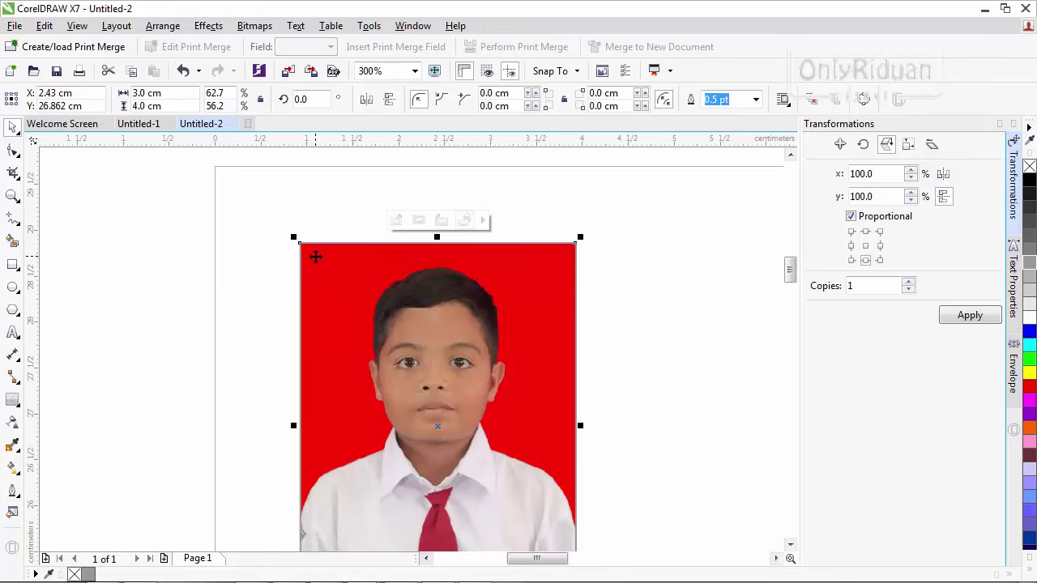
drag(299, 243, 575, 243)
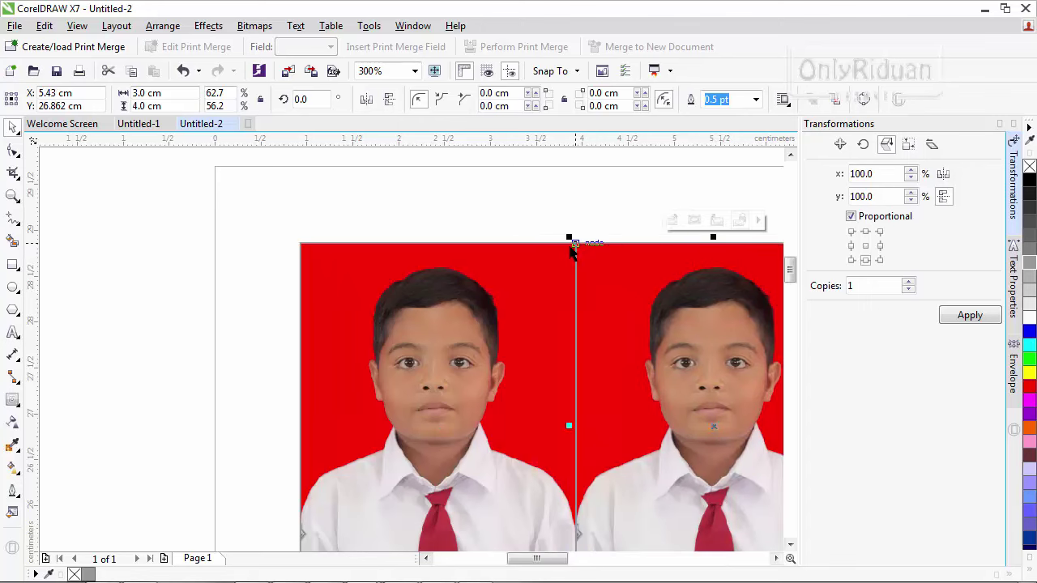
scroll(575, 243, down, 2)
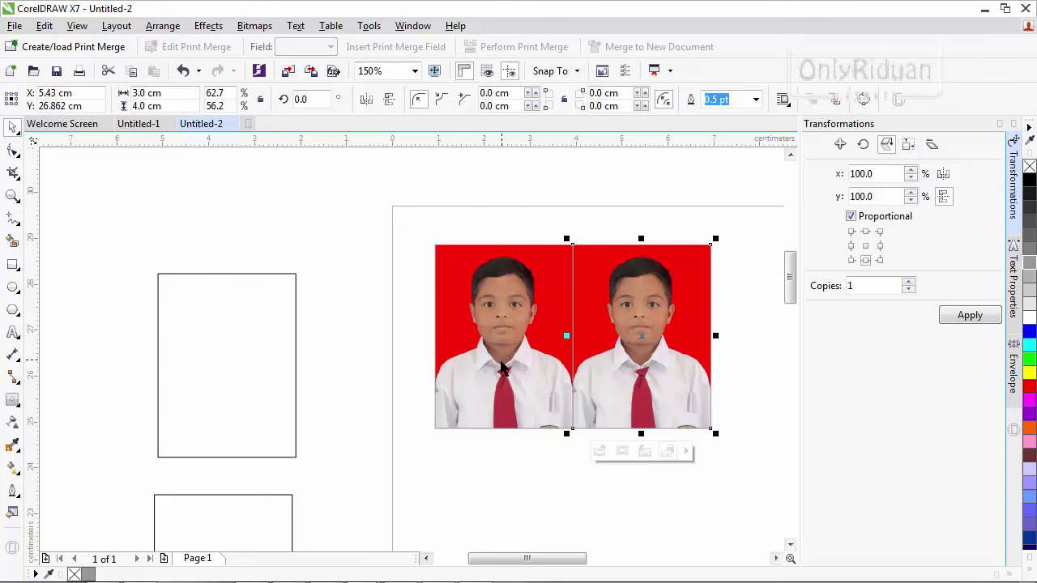
key(ctrl+z)
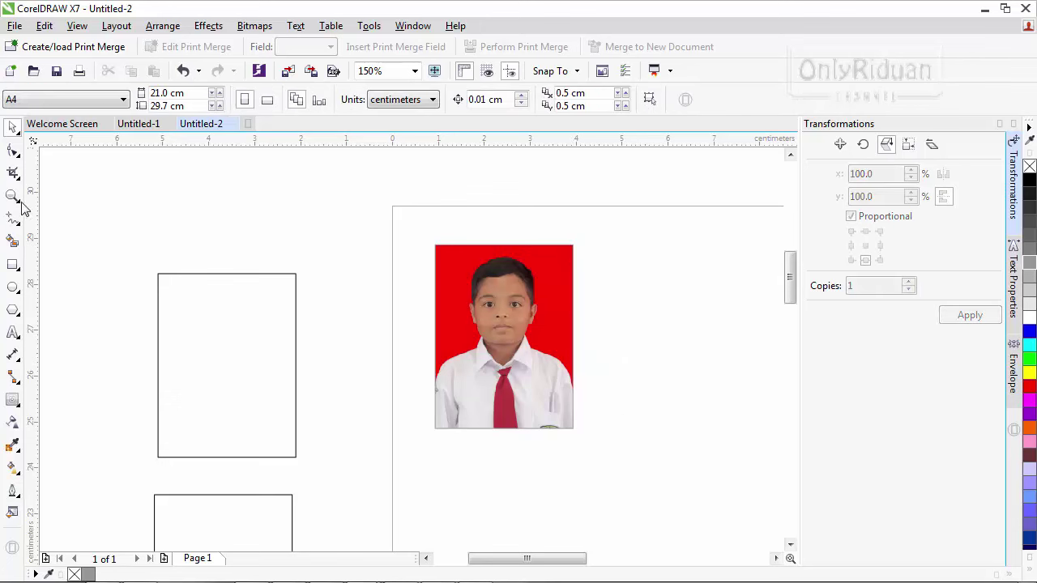
click(12, 196)
- Select the photo and bring up the Transformations Position settings
click(193, 100)
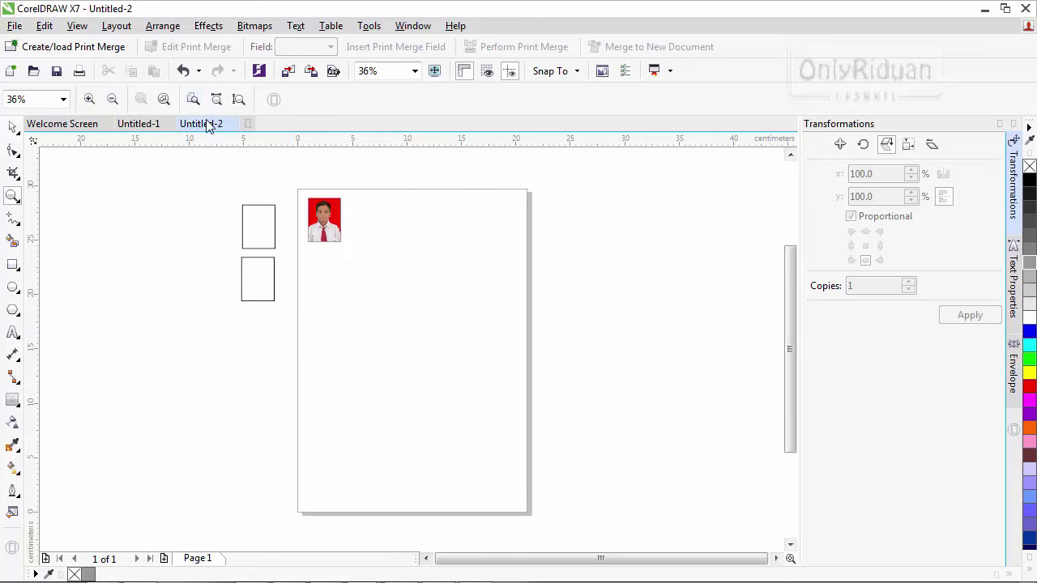
click(13, 128)
click(328, 218)
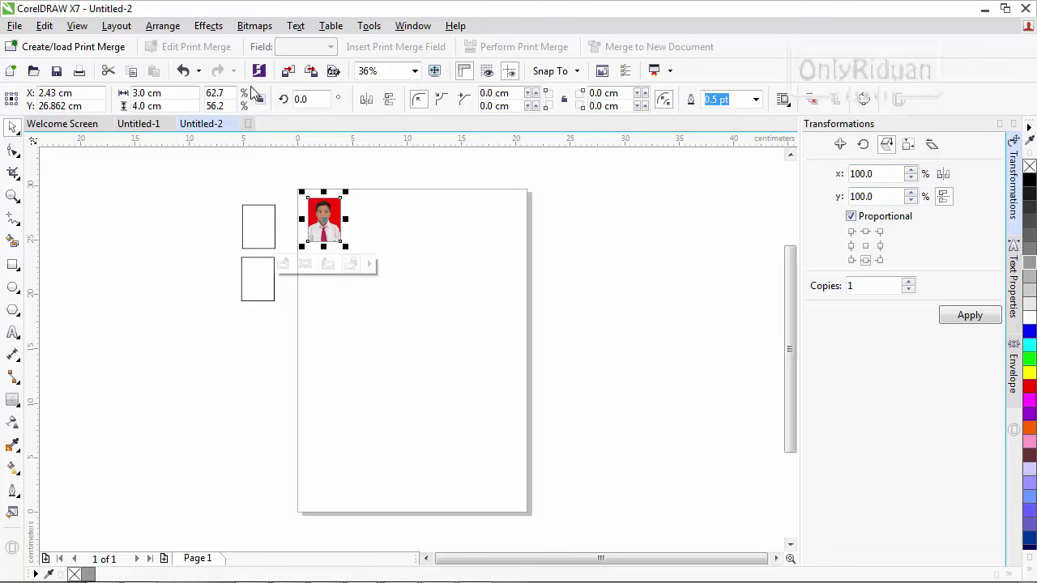
click(162, 26)
mouse_move(204, 44)
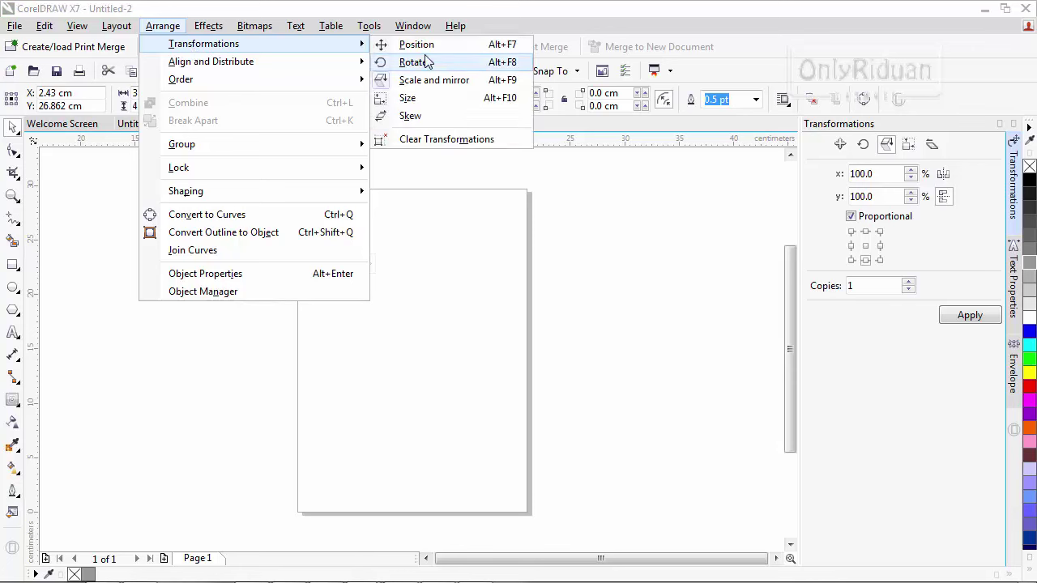
click(703, 203)
click(1000, 125)
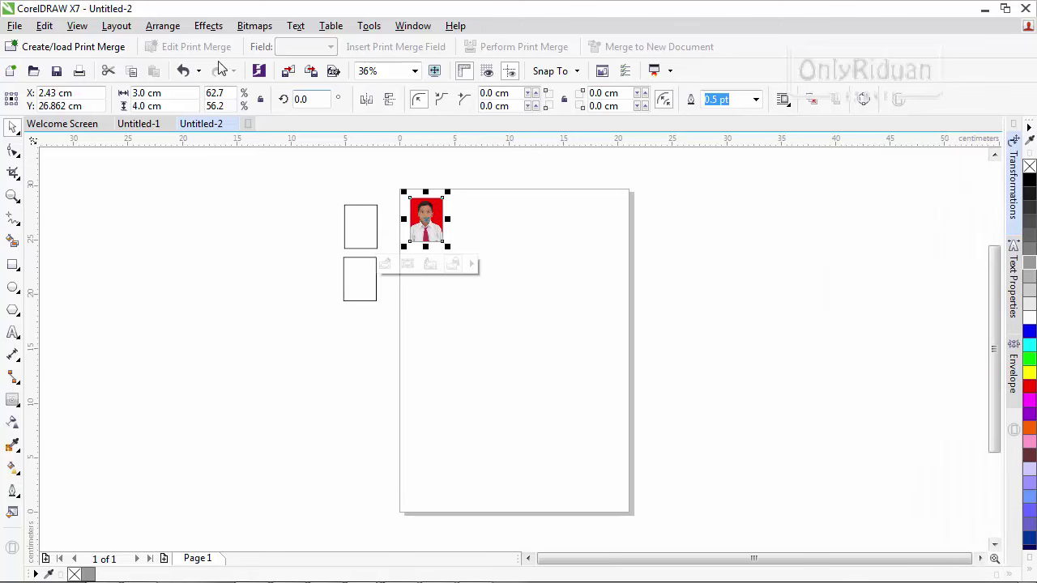
click(162, 28)
mouse_move(203, 44)
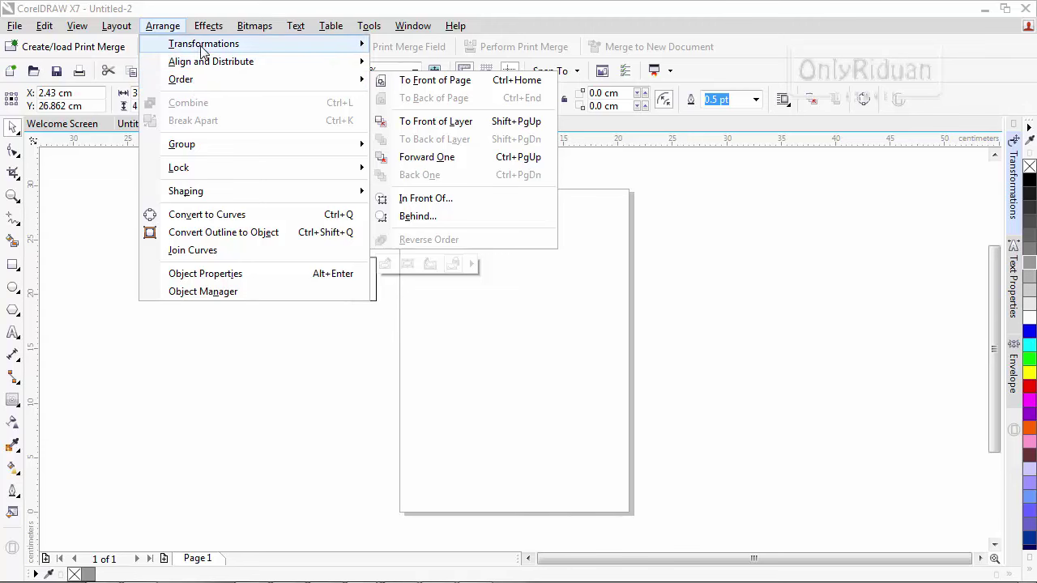
click(432, 45)
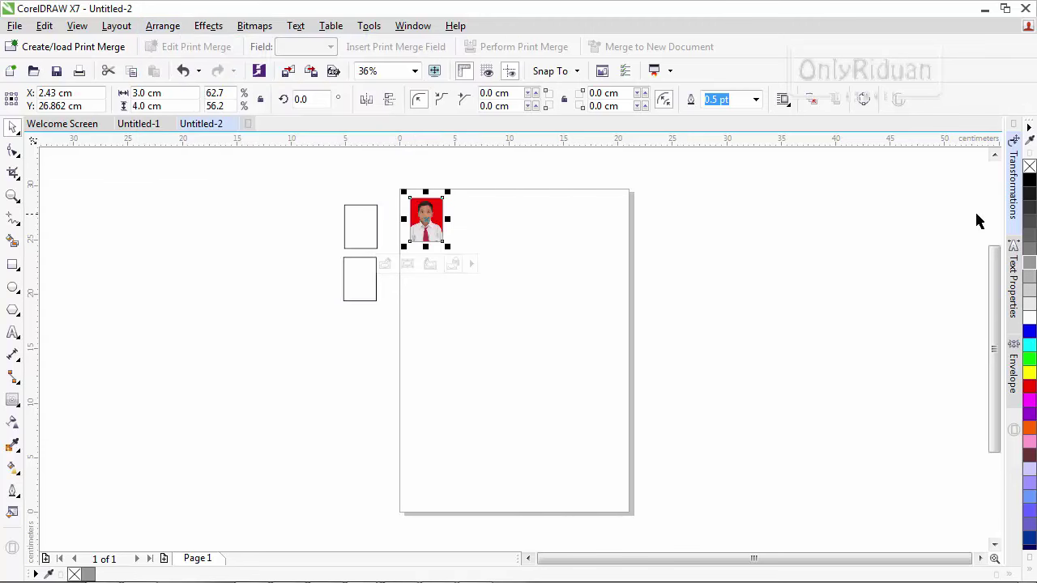
click(162, 26)
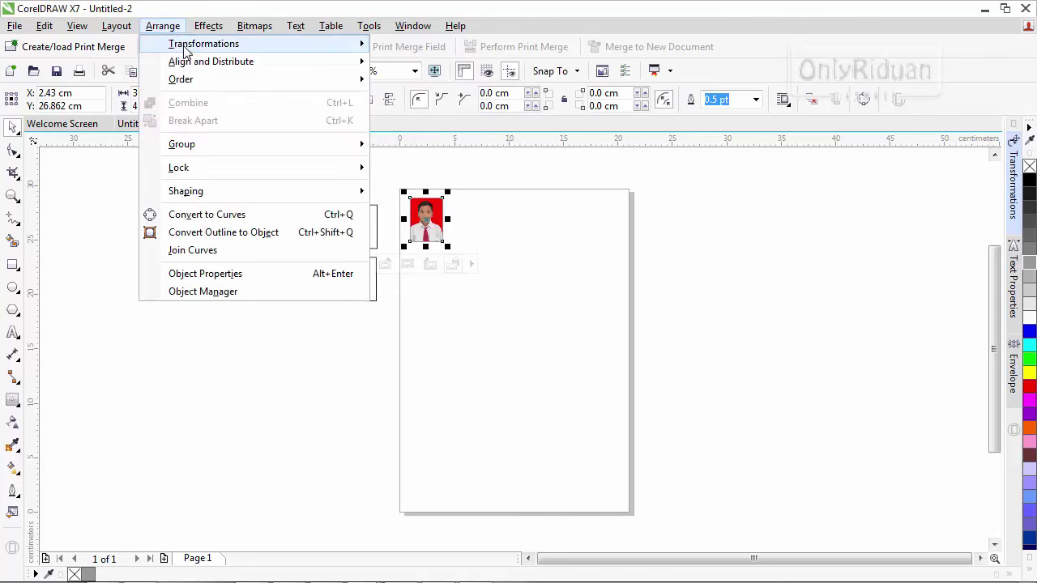
mouse_move(203, 43)
click(438, 44)
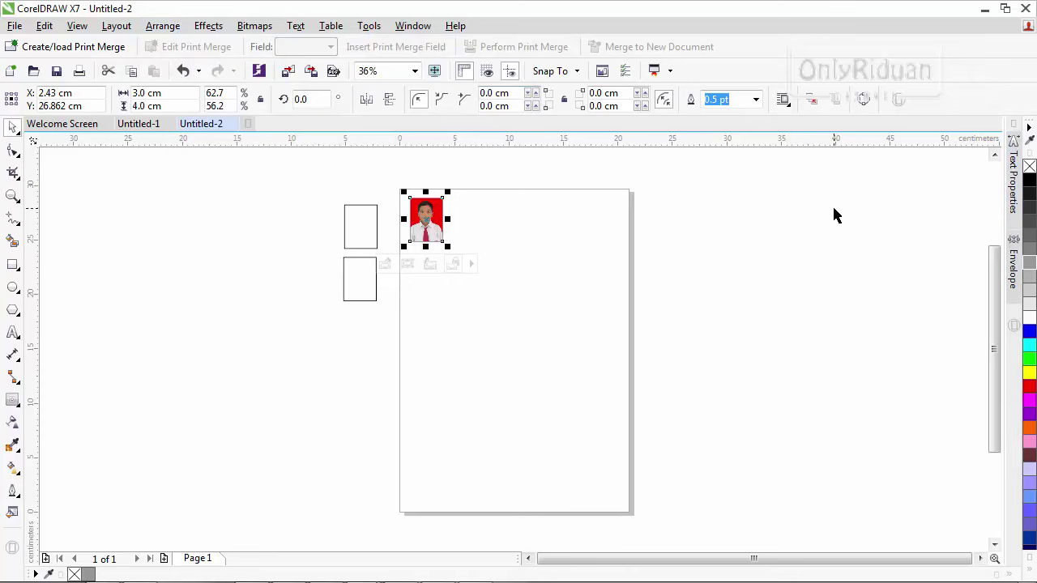
click(162, 26)
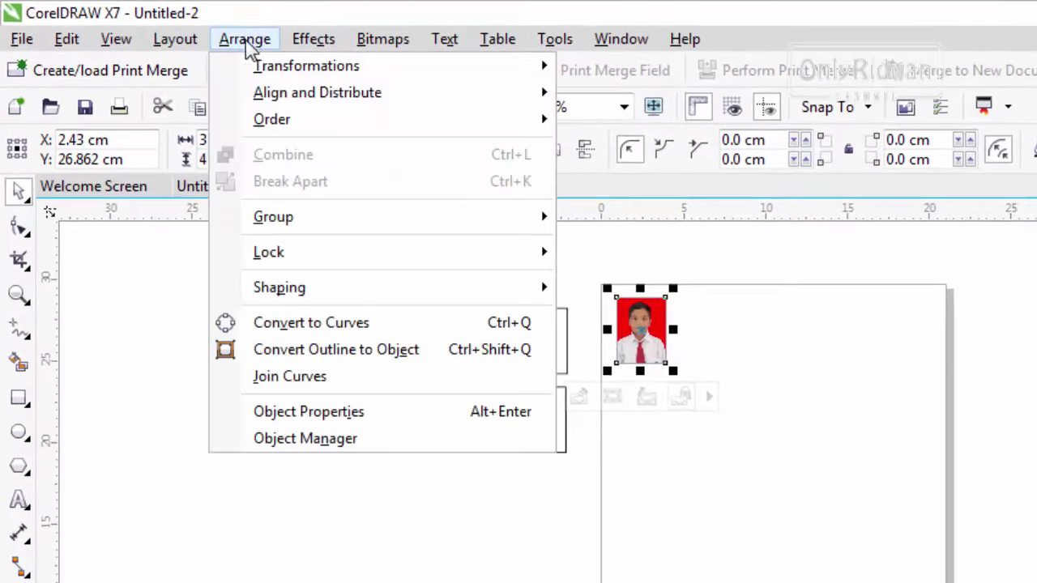
mouse_move(306, 66)
click(637, 72)
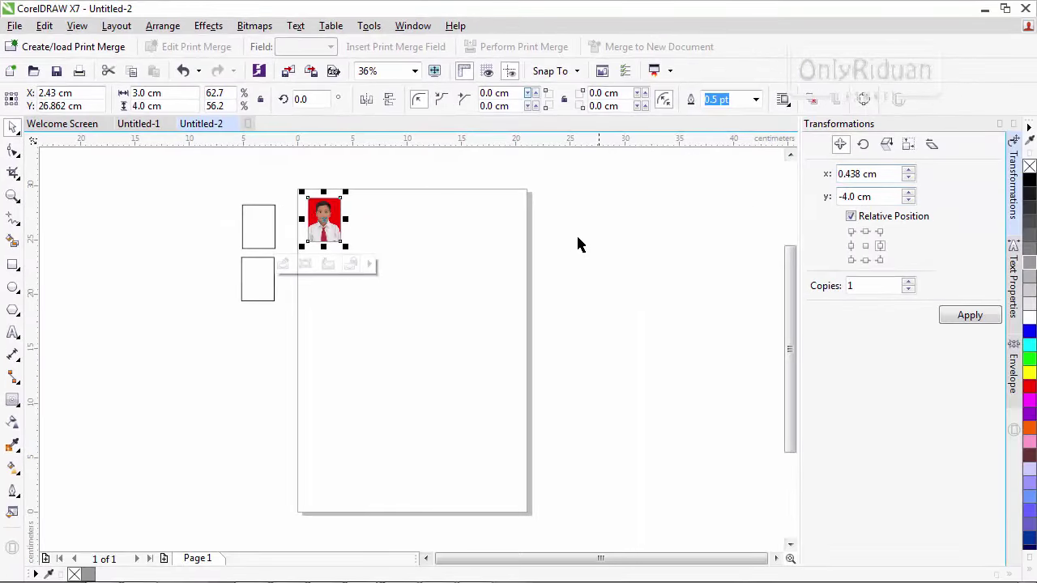
click(570, 243)
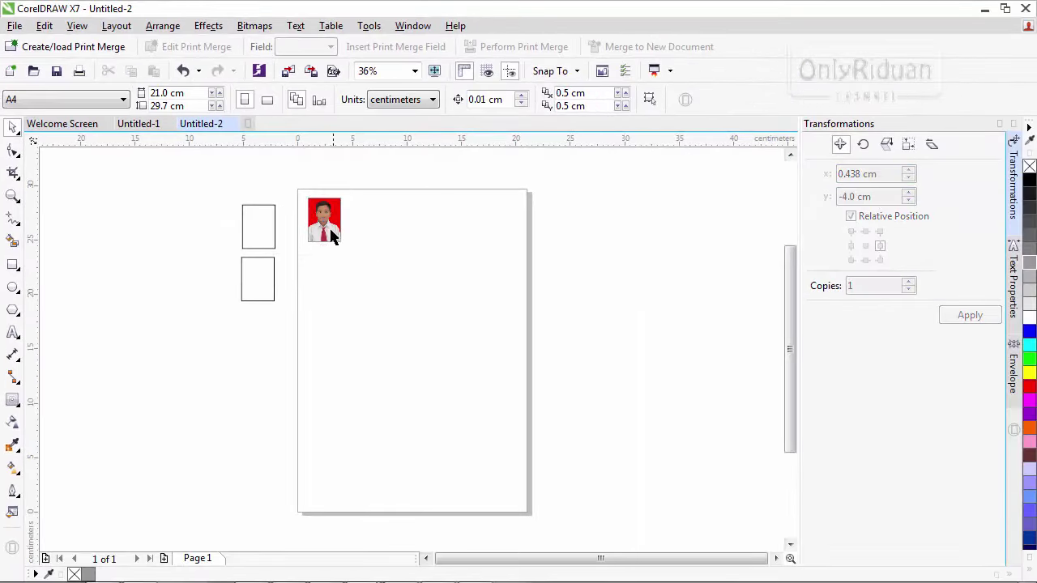
click(329, 232)
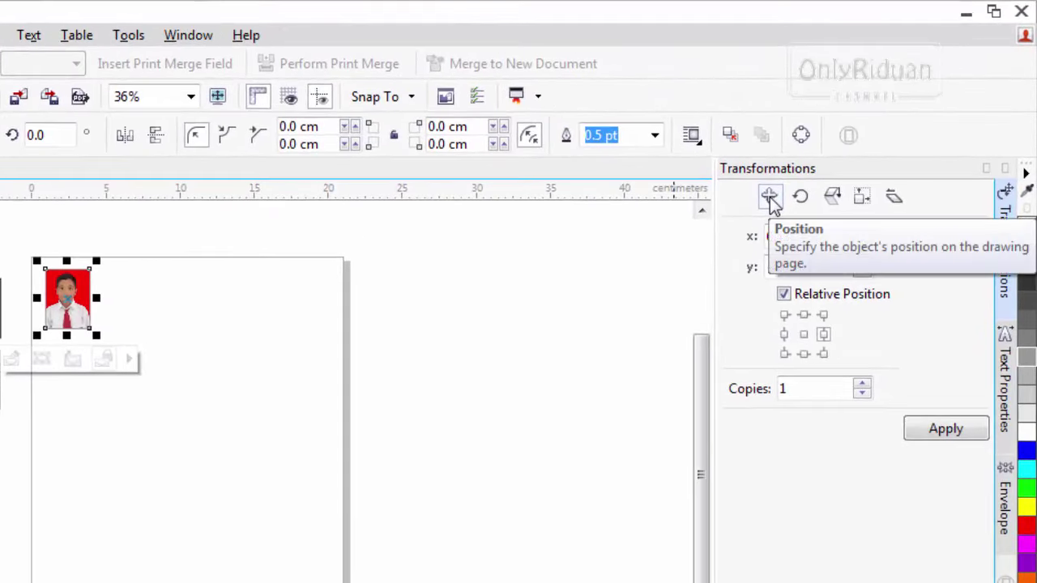
- Copy the photo at 3 cm offsets to the right to build a row of six
click(821, 335)
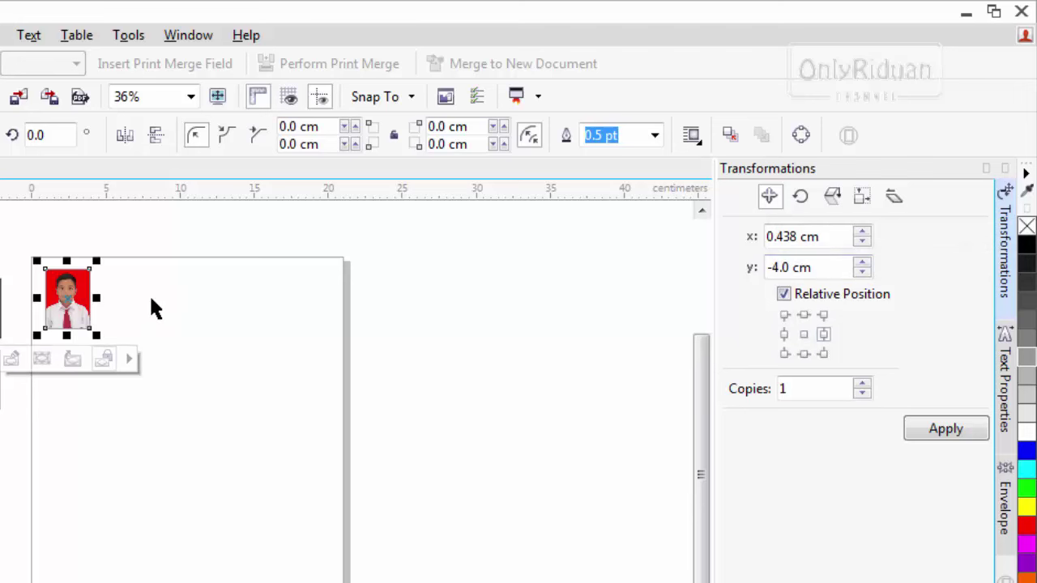
click(803, 335)
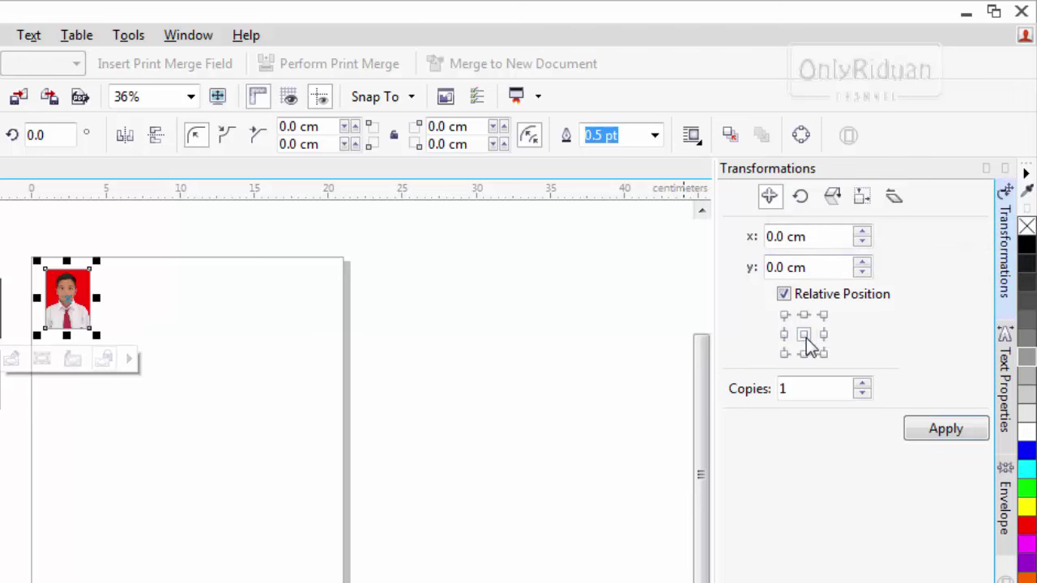
click(823, 336)
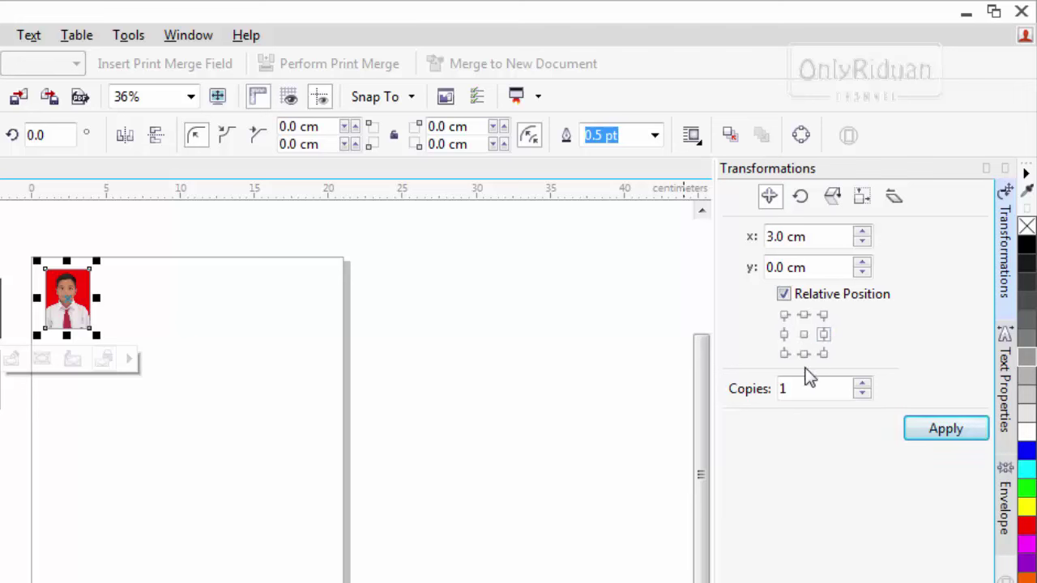
click(786, 390)
click(946, 430)
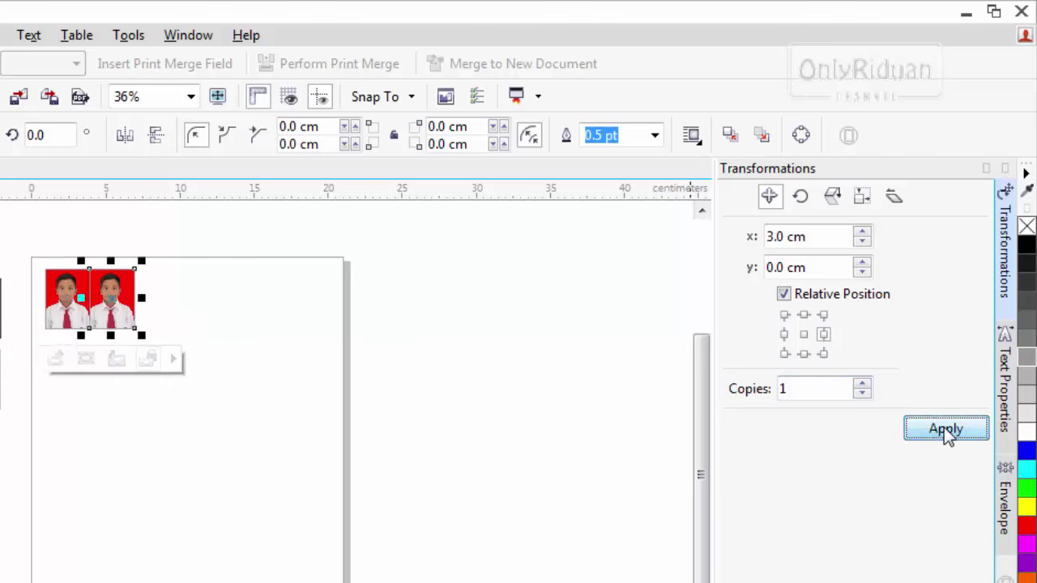
click(945, 429)
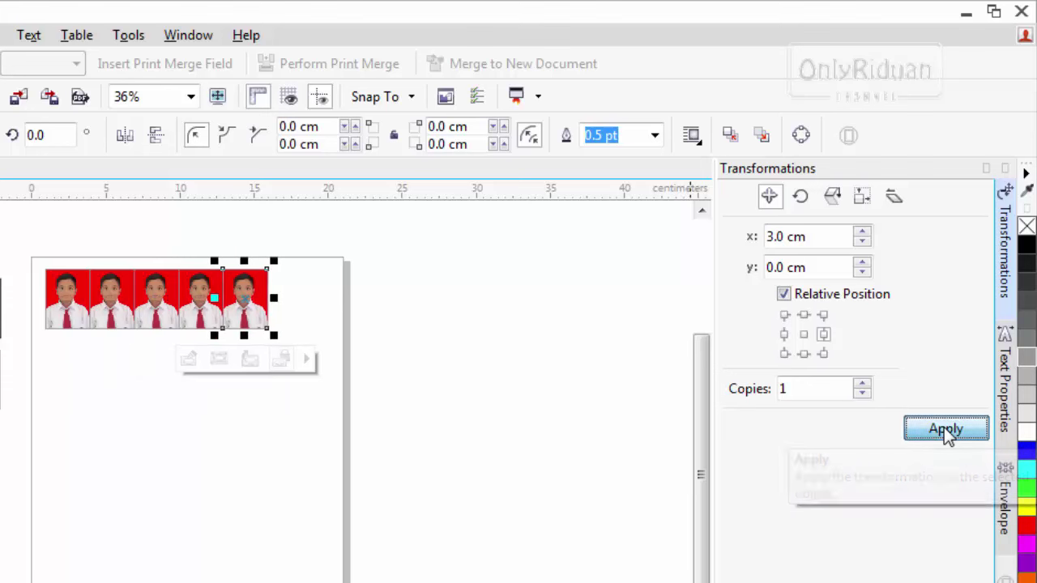
click(946, 429)
key(Escape)
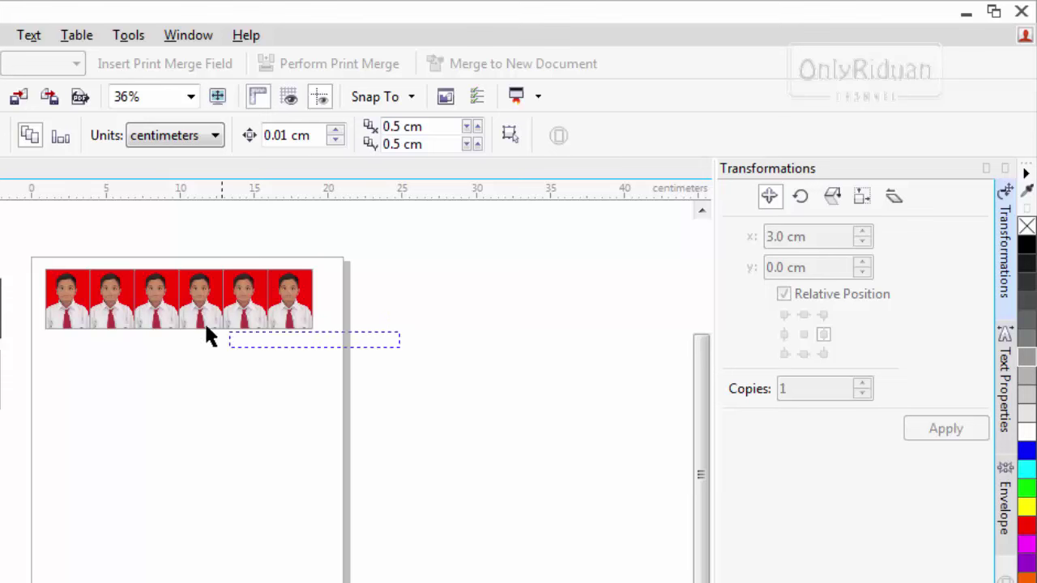
- Copy the row at -4 cm vertical offsets until seven rows fill the page
drag(400, 349, 13, 258)
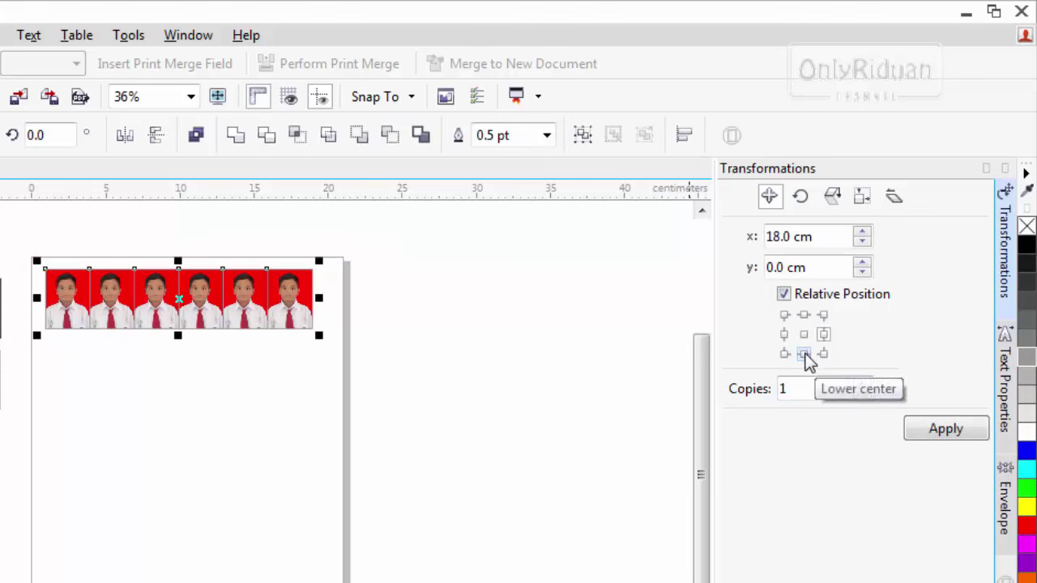
click(805, 354)
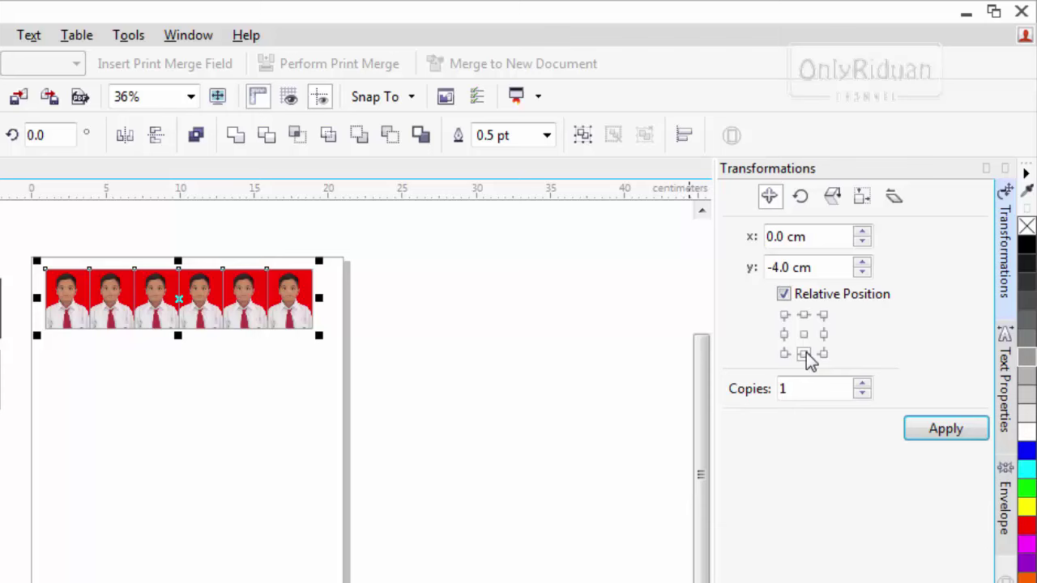
click(942, 432)
click(944, 433)
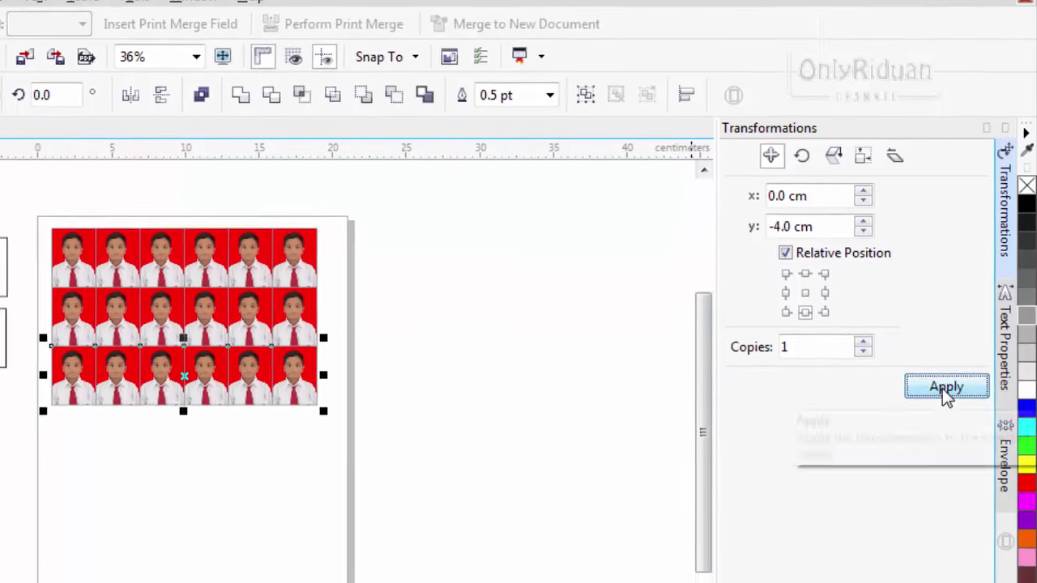
click(944, 433)
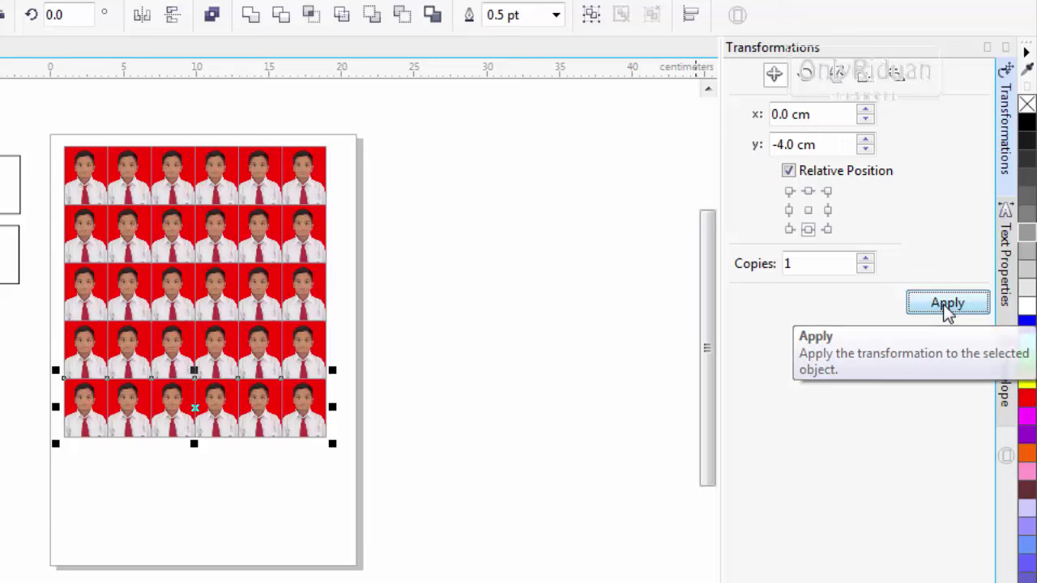
click(948, 306)
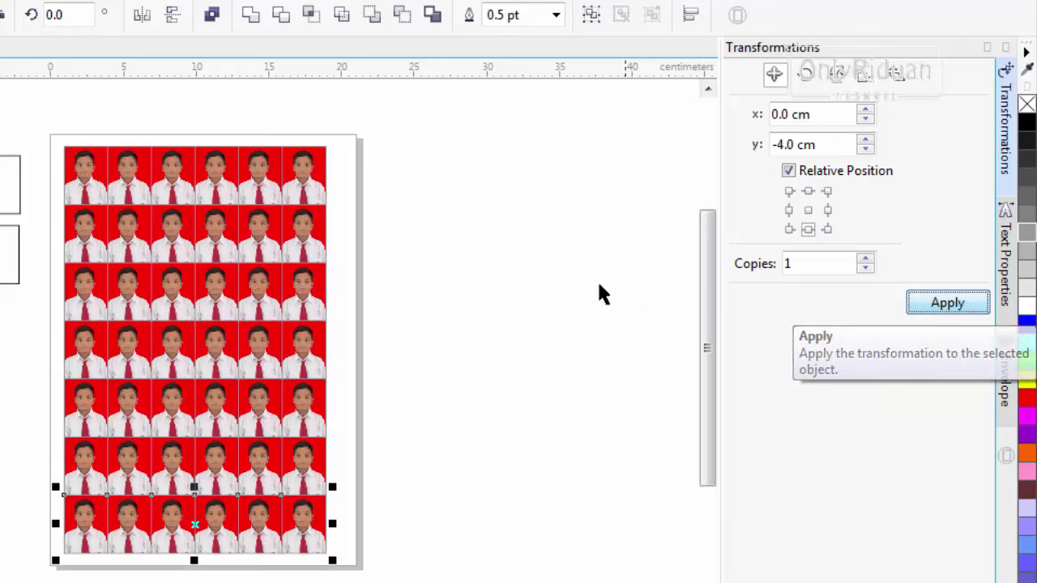
drag(396, 575, 290, 192)
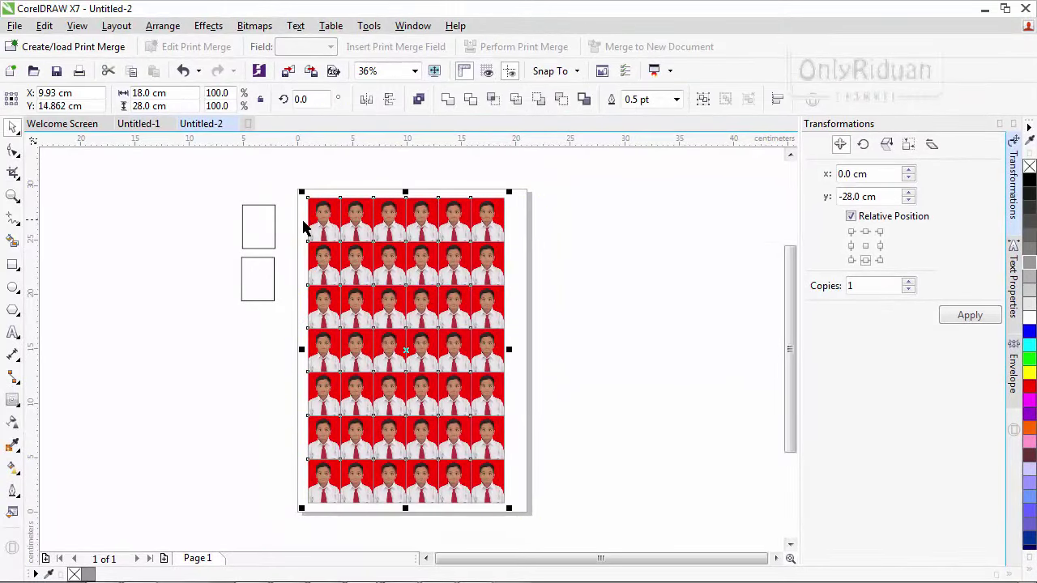
- Scroll and zoom around the page to inspect the finished photo grid
scroll(366, 227, up, 4)
scroll(366, 227, down, 2)
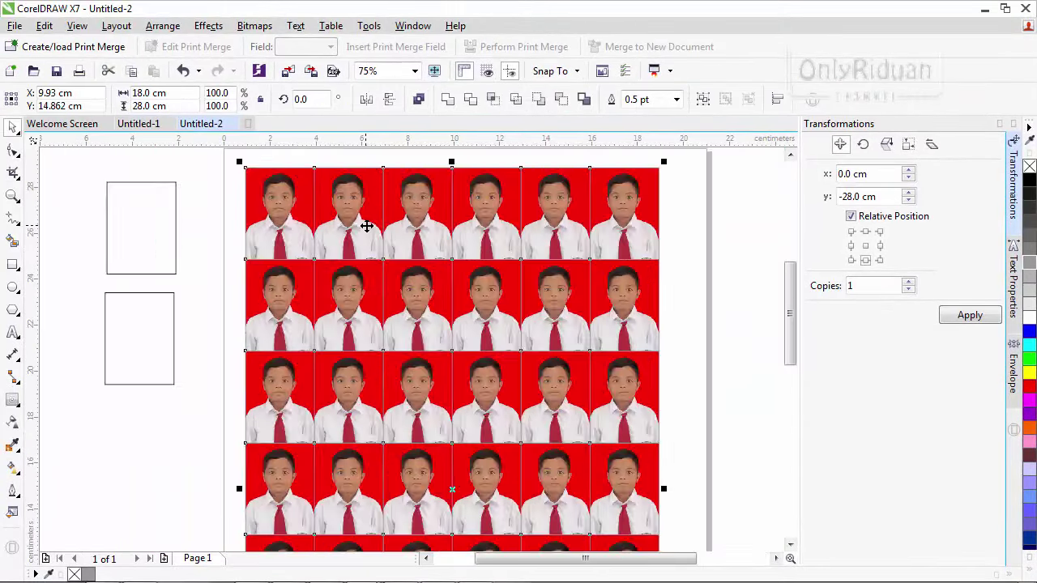
scroll(366, 226, down, 2)
click(577, 269)
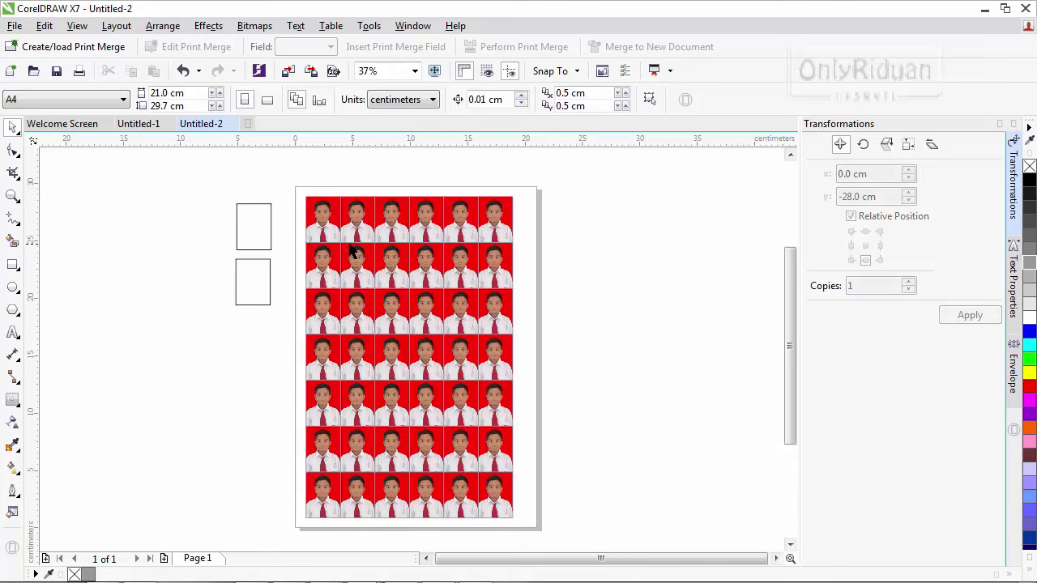
scroll(312, 202, up, 2)
scroll(313, 203, up, 2)
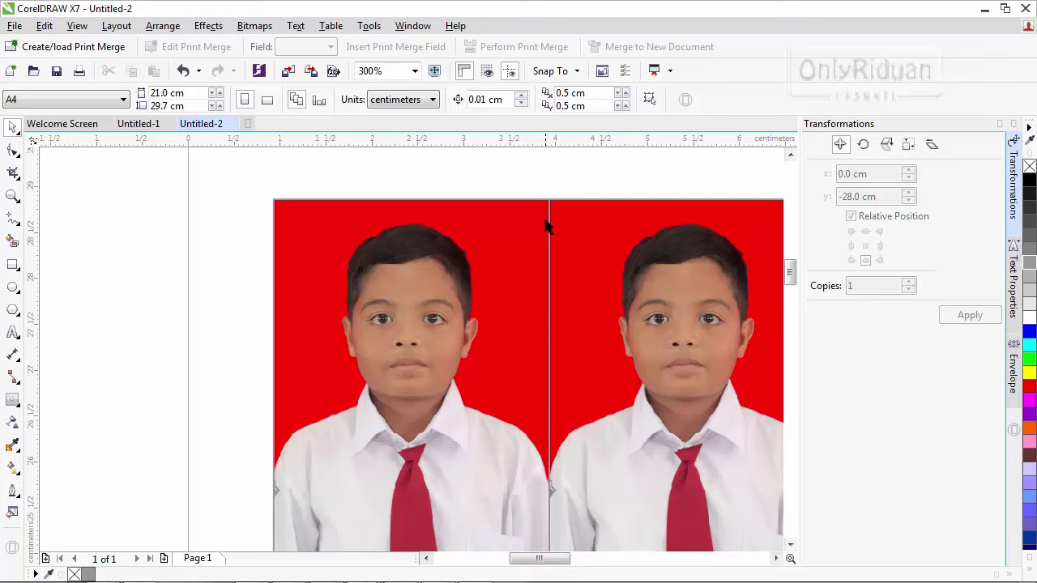
scroll(402, 328, down, 1)
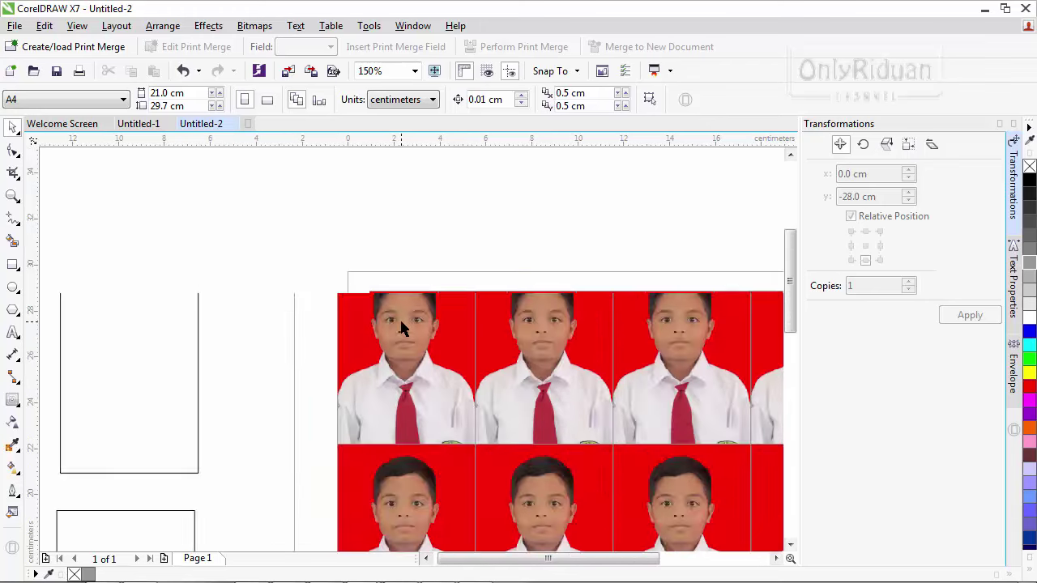
scroll(405, 324, down, 1)
drag(792, 280, 792, 313)
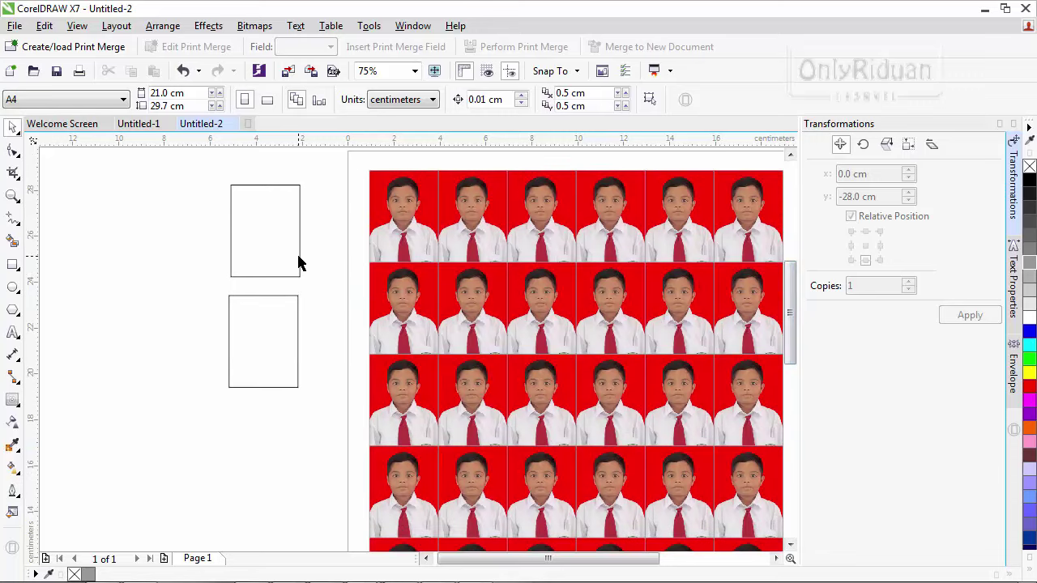
scroll(298, 262, down, 1)
- Select both empty frames and move them further left, clear of the grid
click(12, 196)
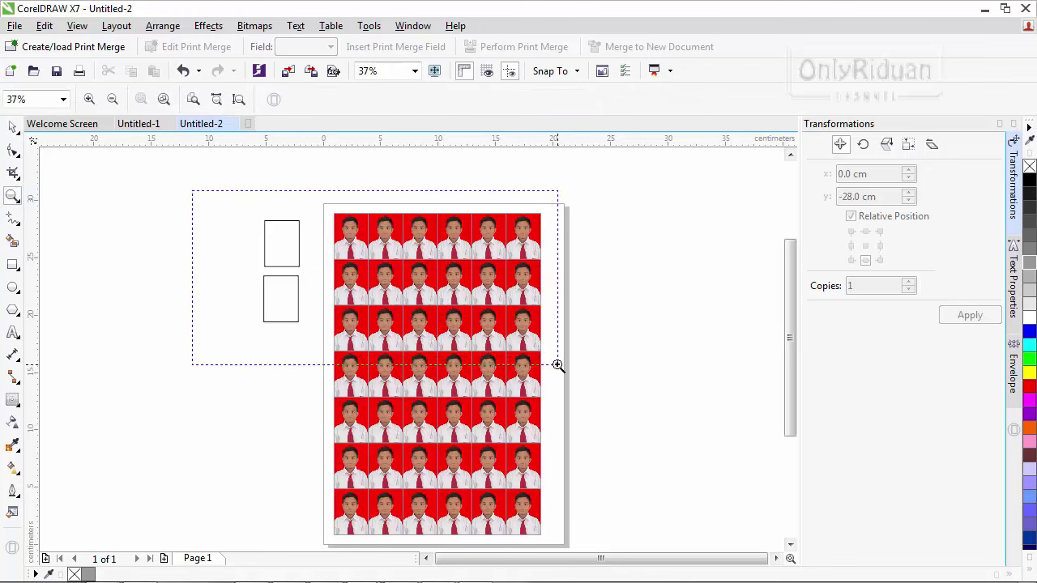
drag(423, 319, 559, 364)
click(12, 128)
drag(130, 202, 285, 453)
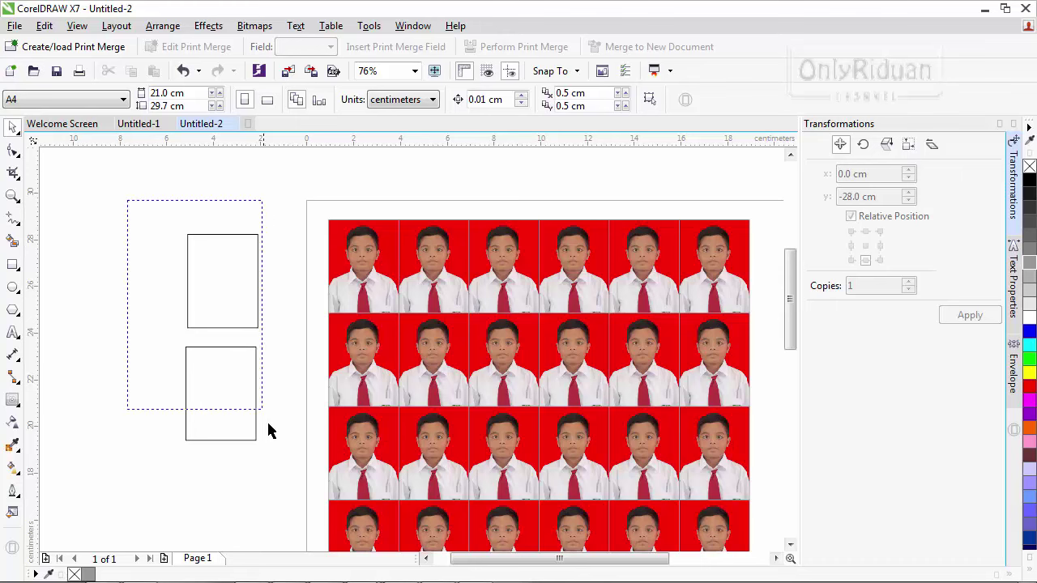
mouse_move(221, 337)
mouse_down()
mouse_move(154, 276)
mouse_move(147, 290)
mouse_up()
click(184, 247)
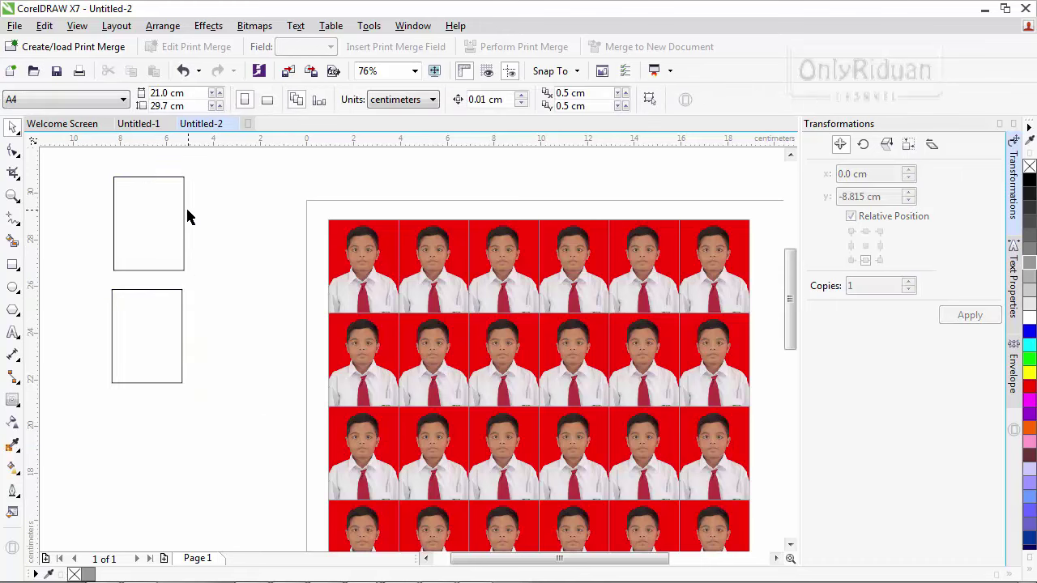
click(151, 216)
- Pull a photo out of the grid and extract its original picture from the frame
drag(181, 216, 280, 256)
drag(360, 256, 249, 375)
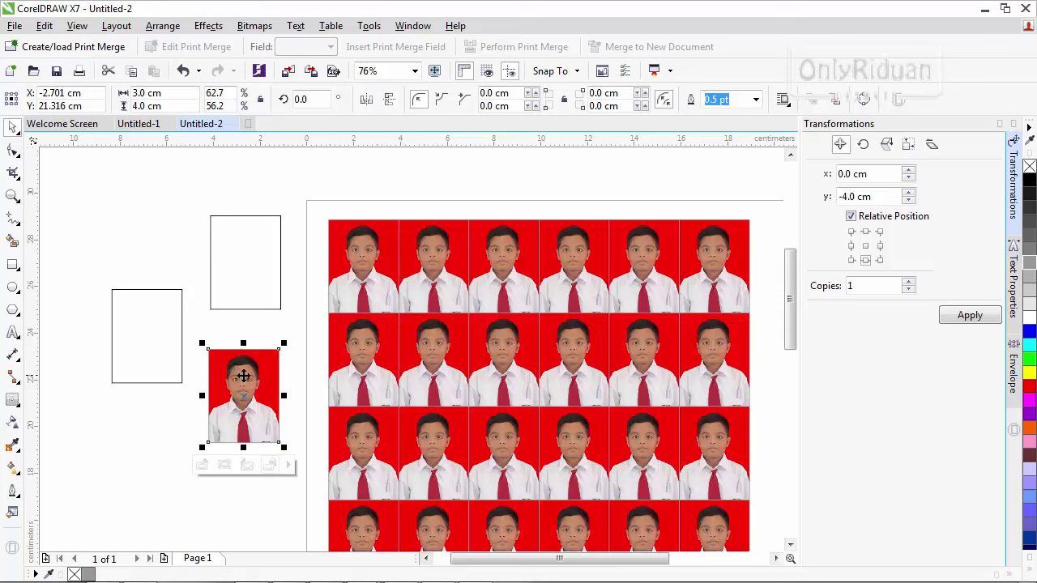
drag(243, 376, 234, 373)
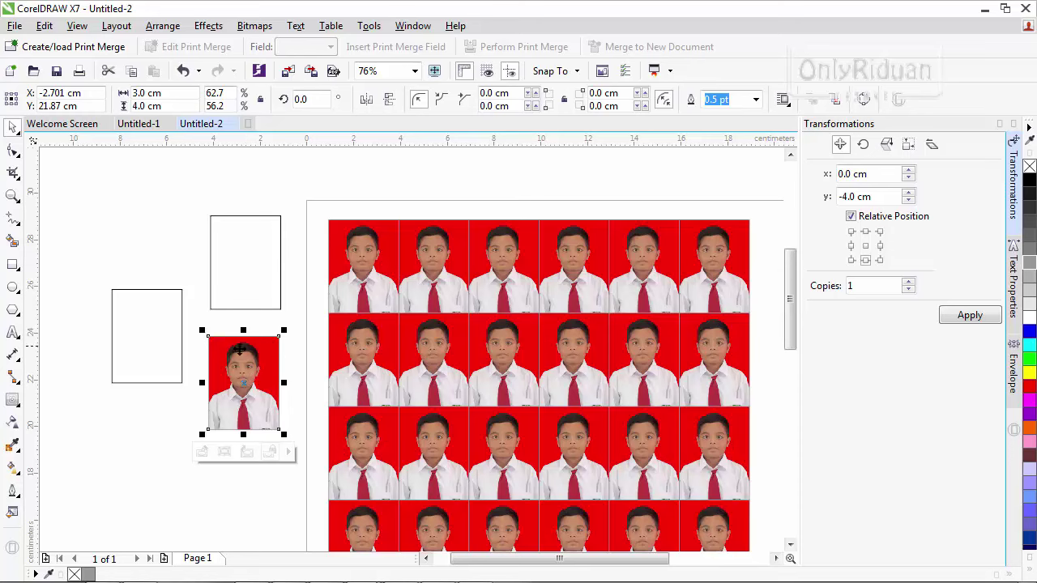
right_click(247, 357)
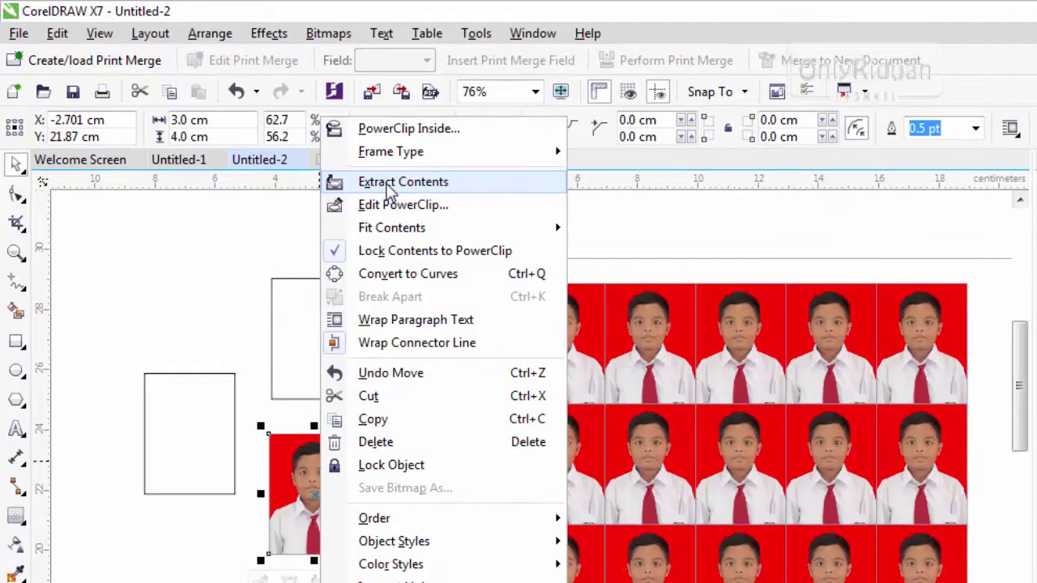
click(388, 188)
- Delete the empty grey frame and place the full photo beside the empty 3×4 cm frame
drag(266, 365, 128, 238)
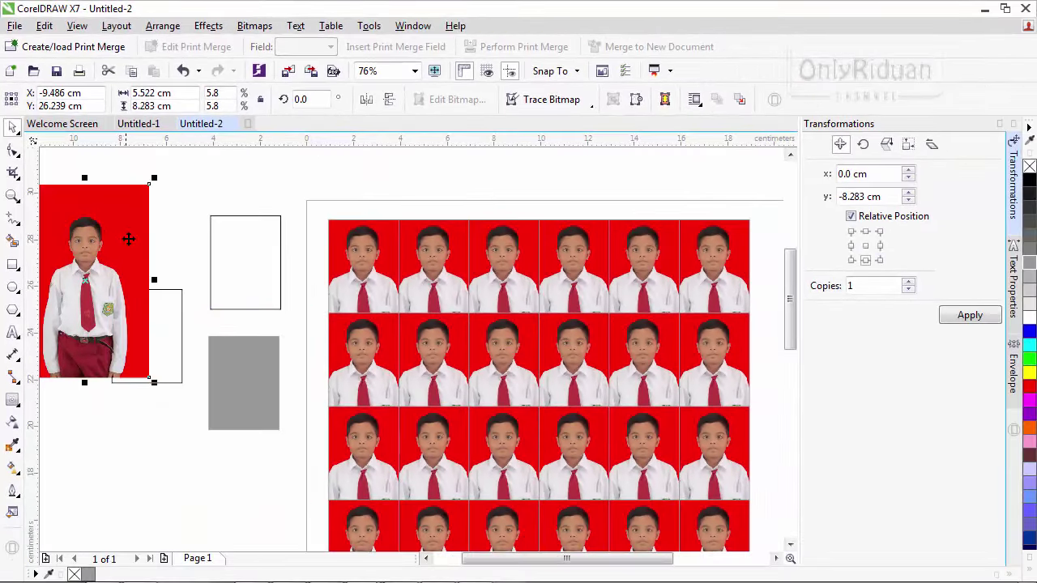
click(244, 341)
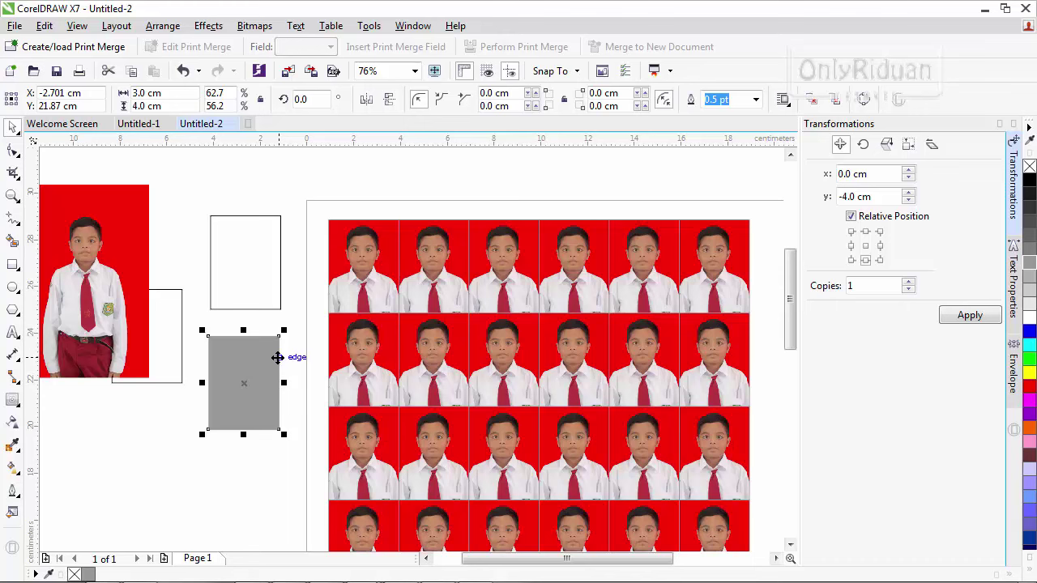
key(Delete)
mouse_move(127, 215)
mouse_down()
mouse_move(173, 347)
mouse_move(132, 254)
mouse_up()
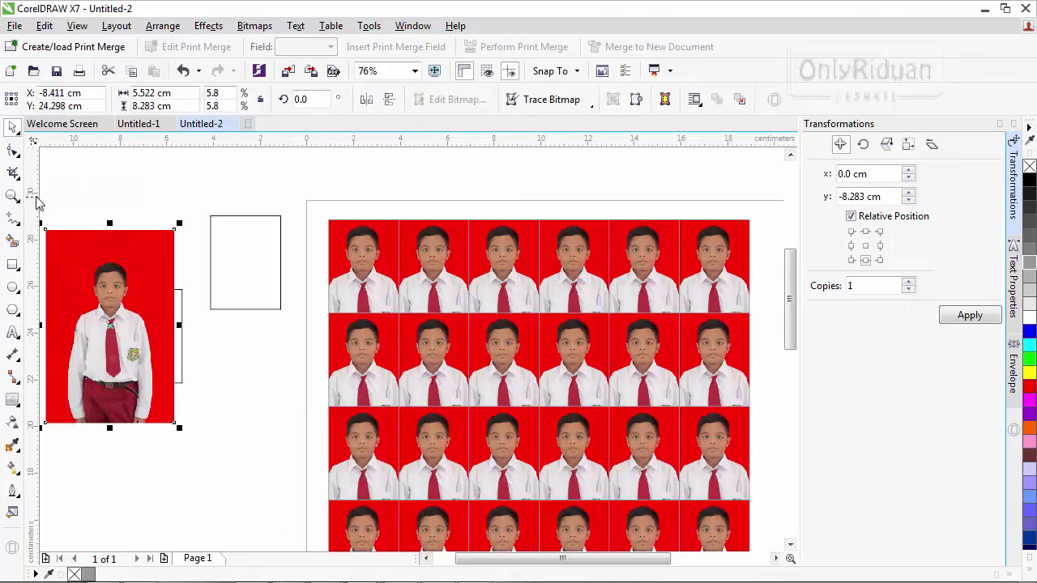
click(13, 195)
drag(292, 356, 292, 356)
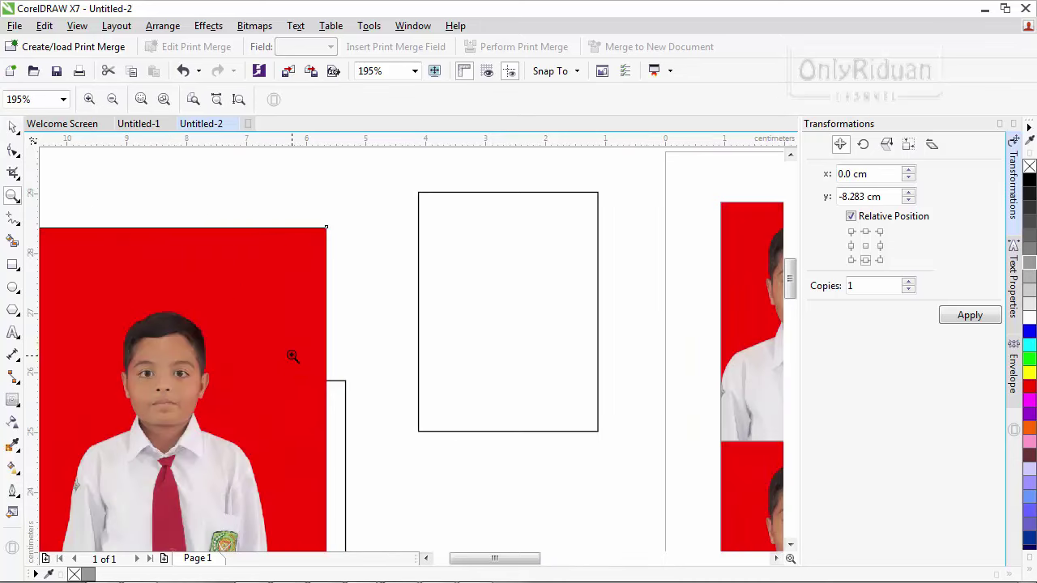
click(12, 127)
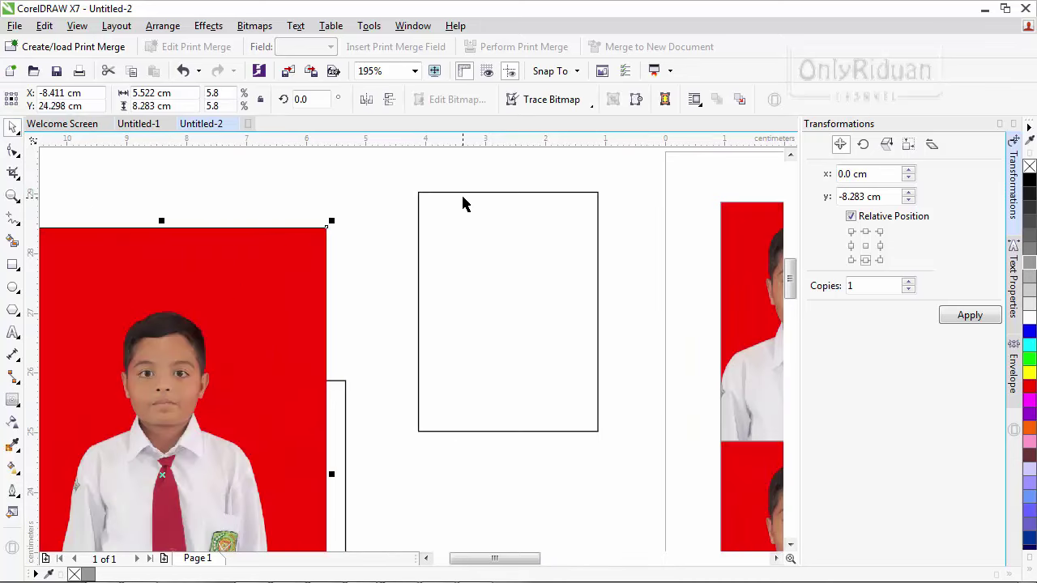
drag(465, 199, 433, 203)
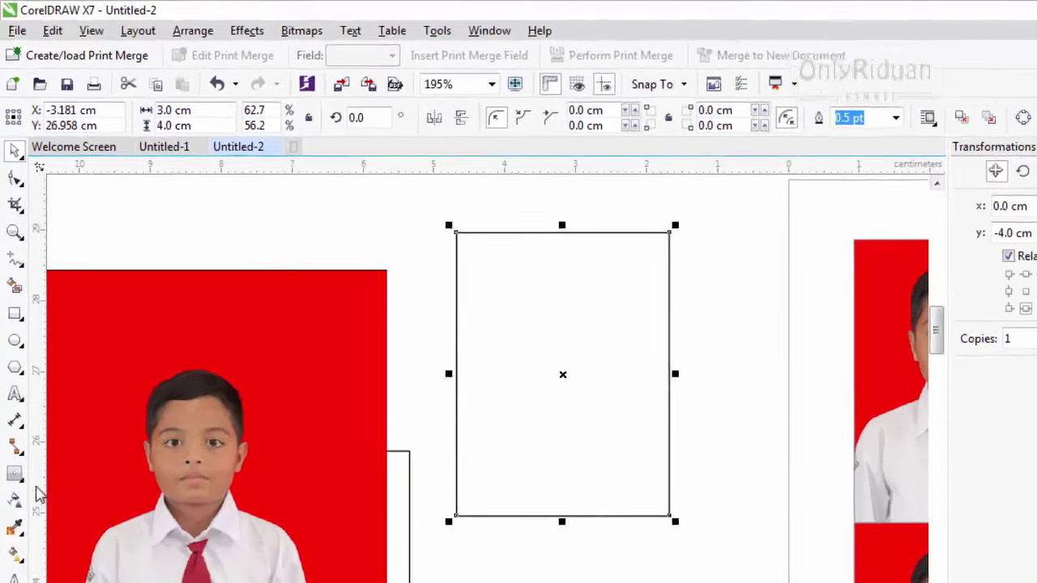
- Add an inside contour to the empty 3×4 cm rectangle with the Contour tool
click(21, 527)
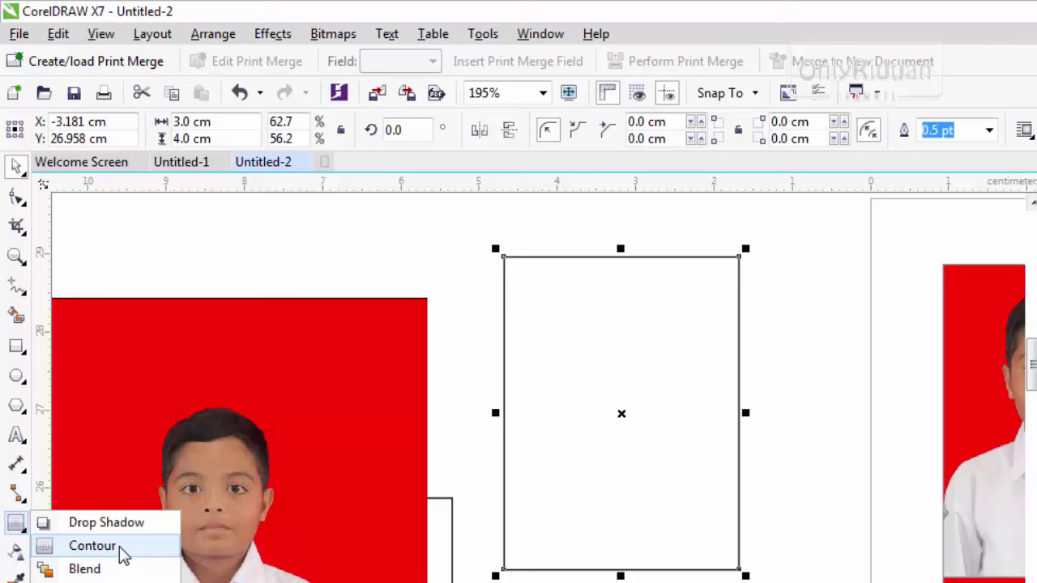
click(121, 547)
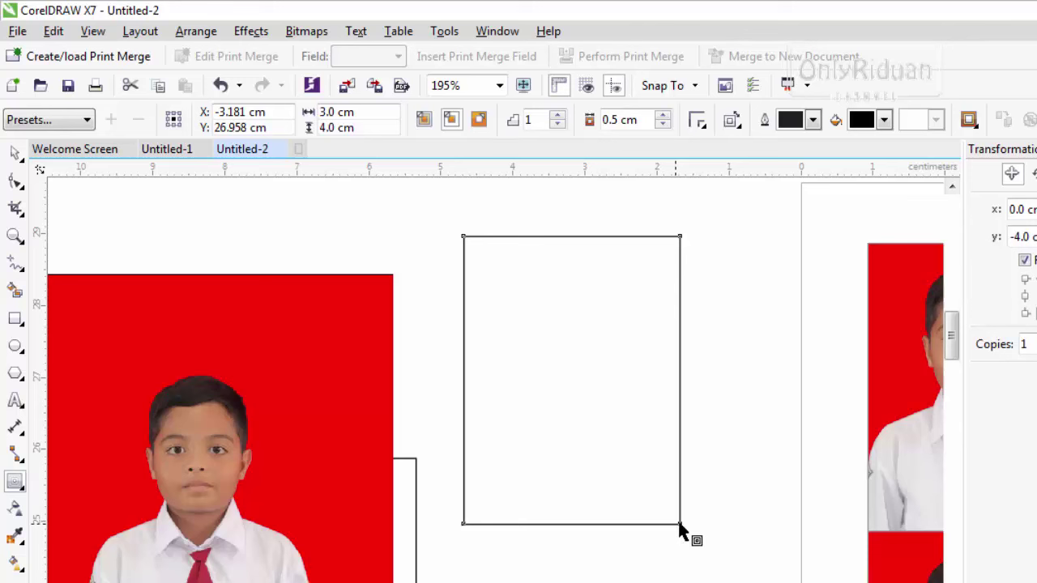
drag(681, 526, 673, 531)
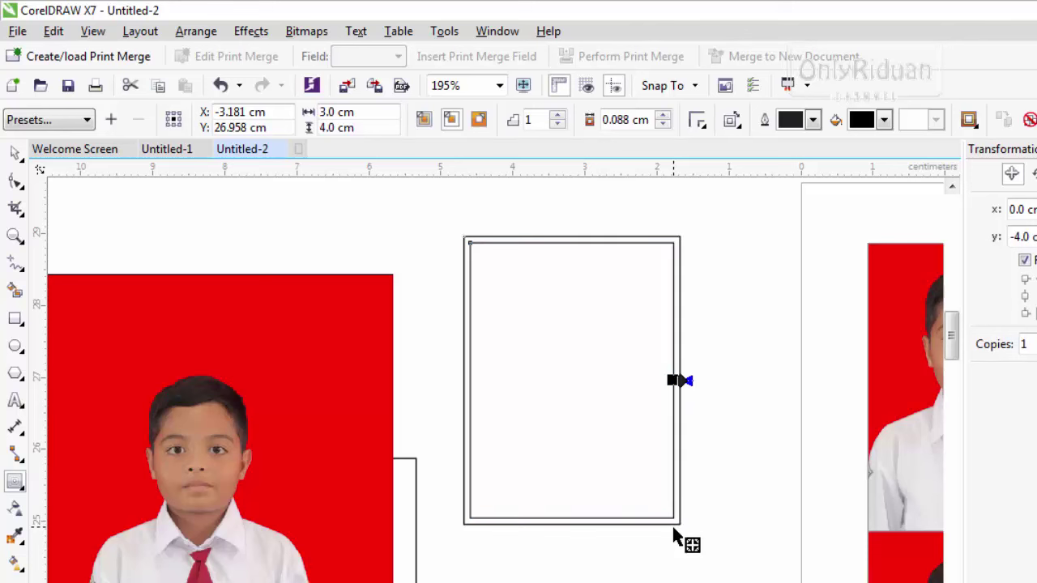
scroll(618, 243, up, 3)
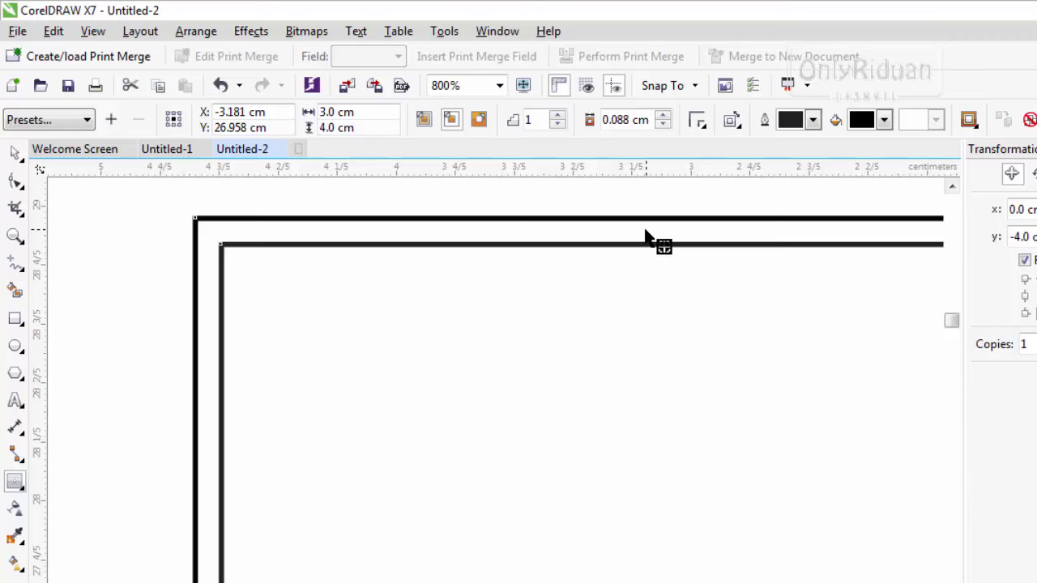
scroll(647, 234, down, 2)
scroll(666, 281, up, 1)
scroll(665, 282, down, 1)
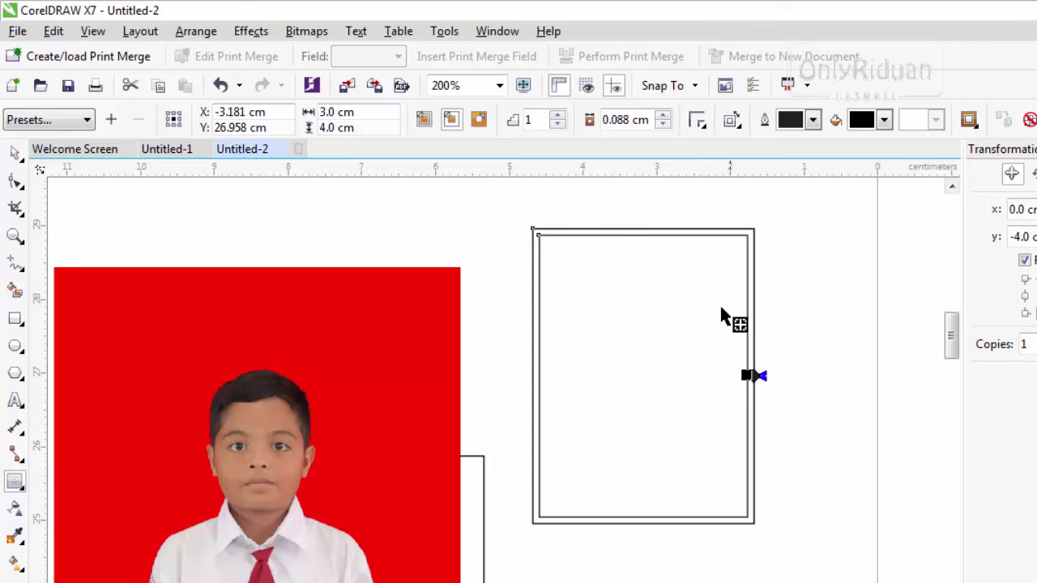
- Break the contour group apart so the inner outline becomes a separate rectangle
click(14, 154)
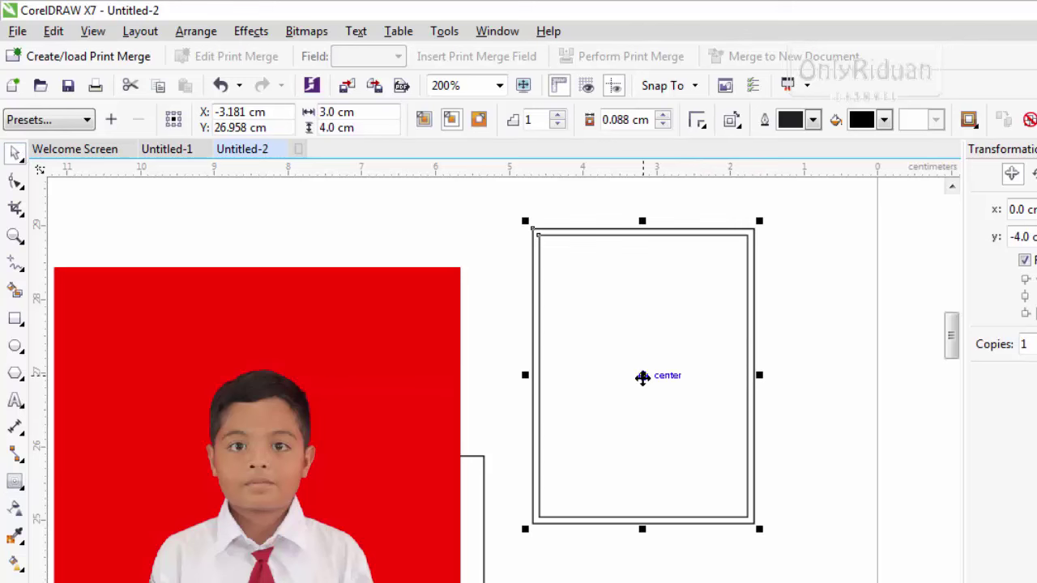
mouse_move(643, 376)
mouse_down()
mouse_move(723, 368)
mouse_move(674, 387)
mouse_move(653, 375)
mouse_up()
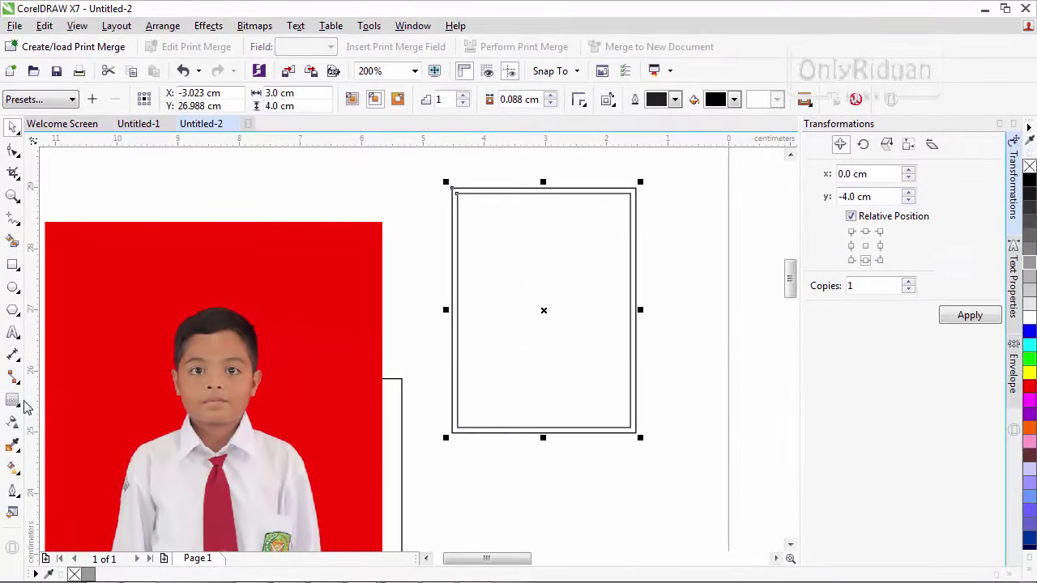
click(13, 400)
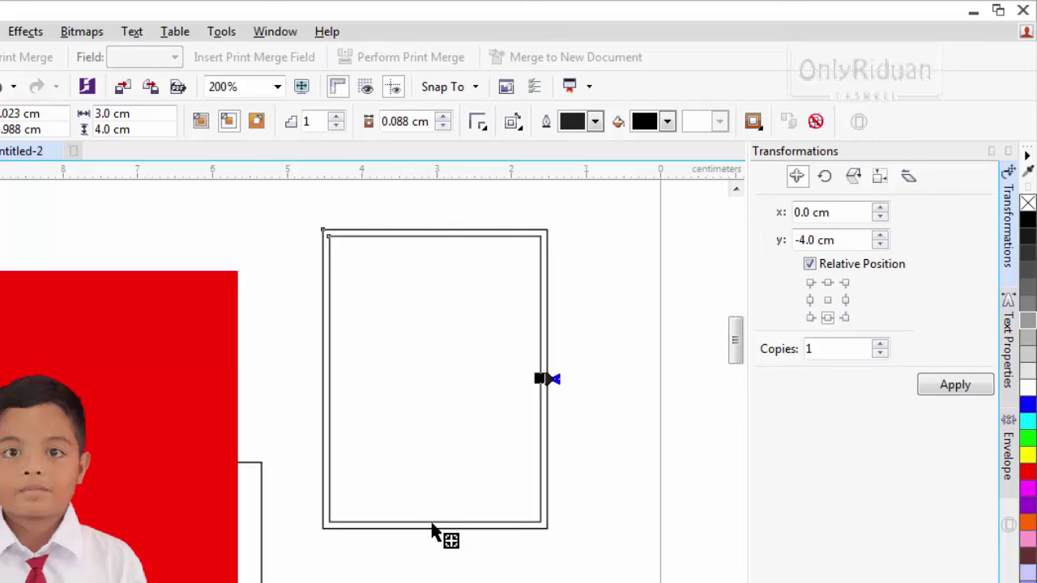
right_click(432, 525)
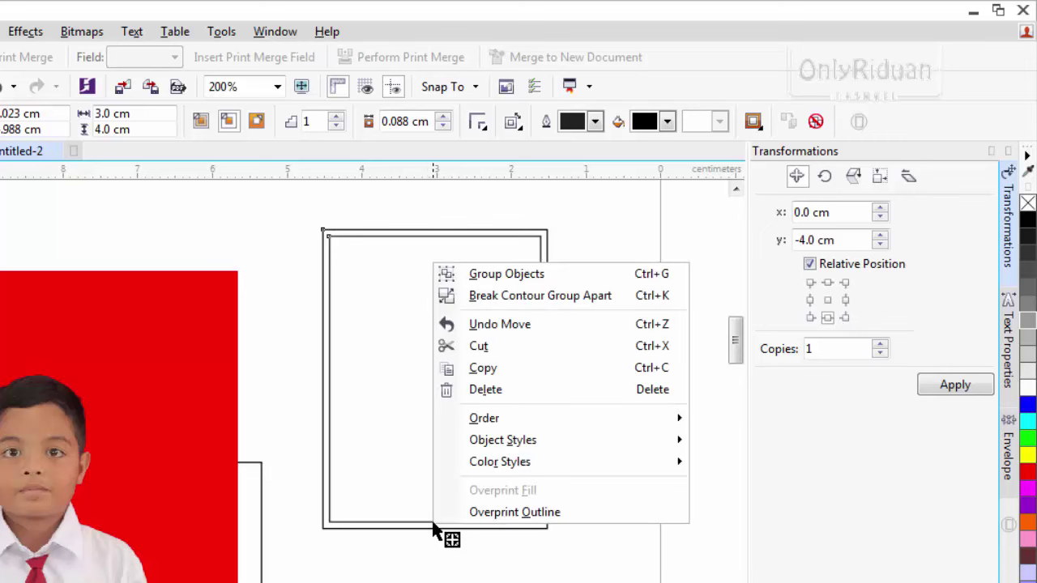
click(491, 297)
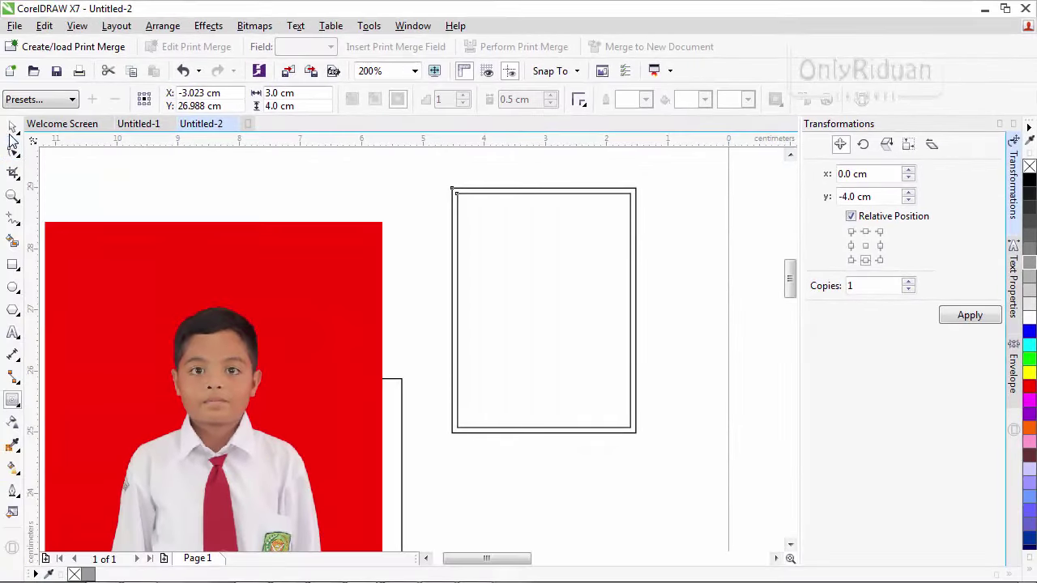
- Confirm the inner rectangle moves independently, undo the test move, and select the red photo
click(12, 128)
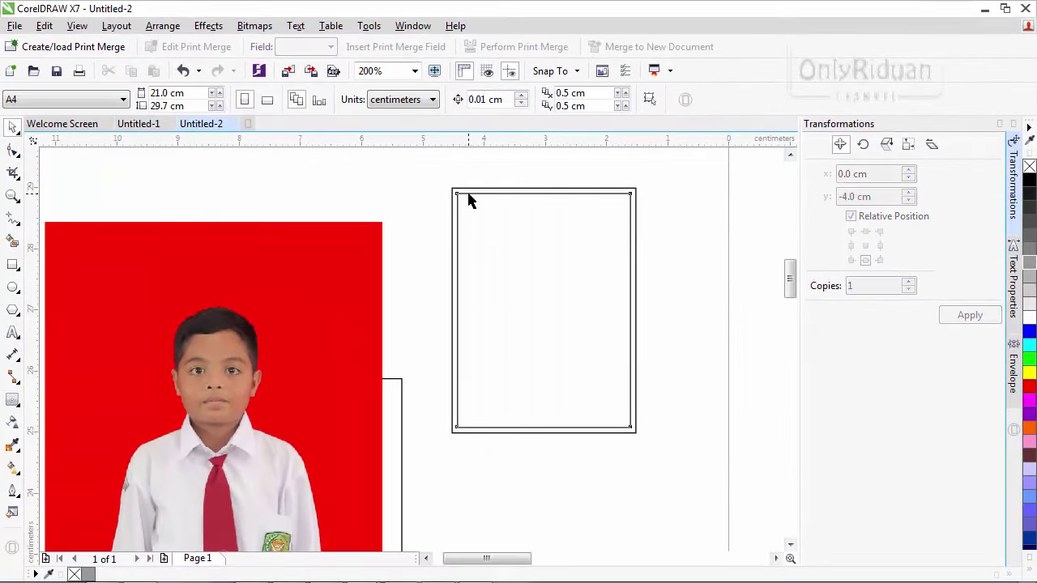
drag(470, 200, 503, 236)
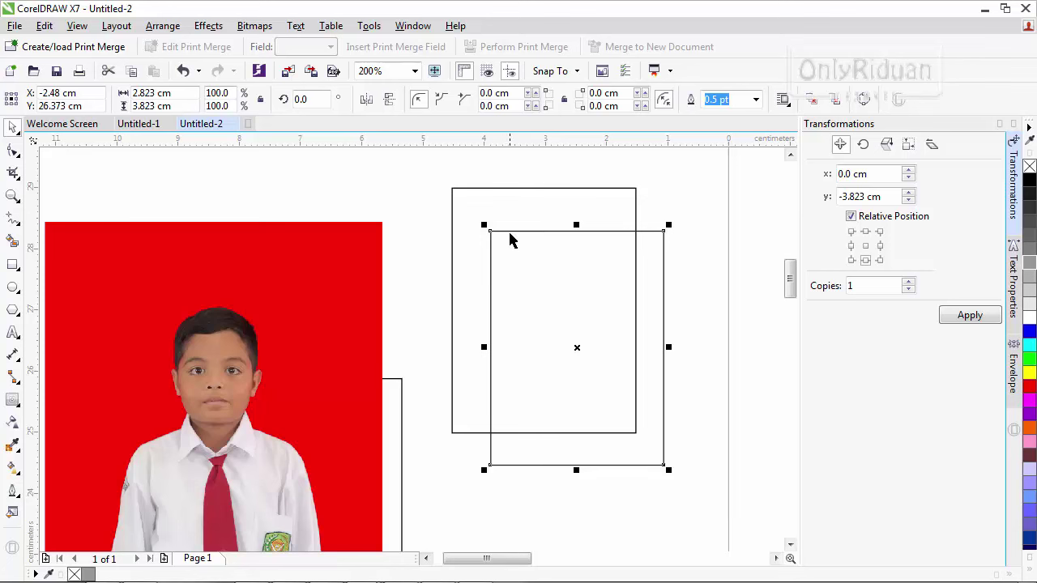
key(ctrl+z)
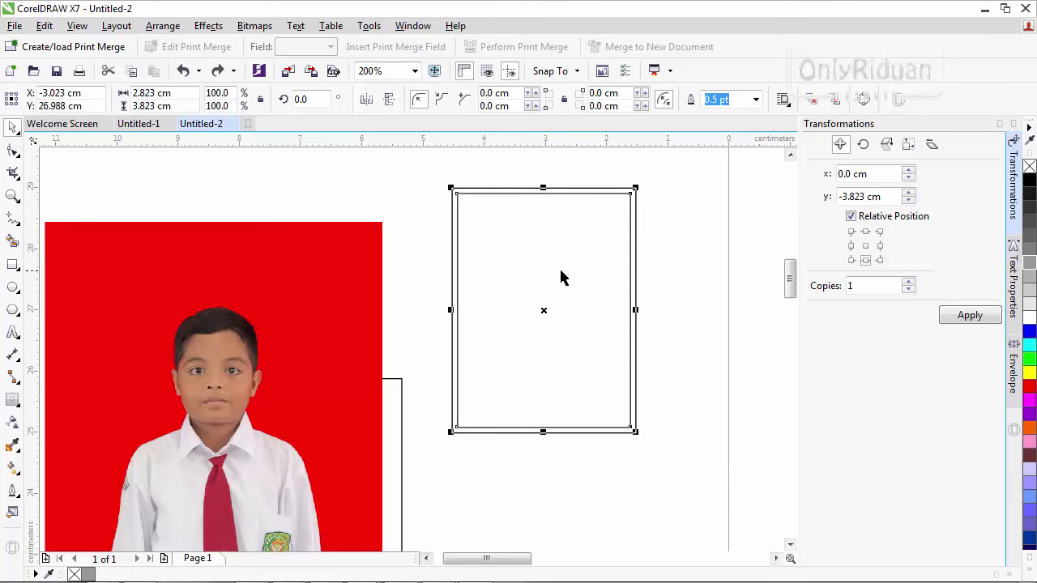
click(694, 243)
click(300, 317)
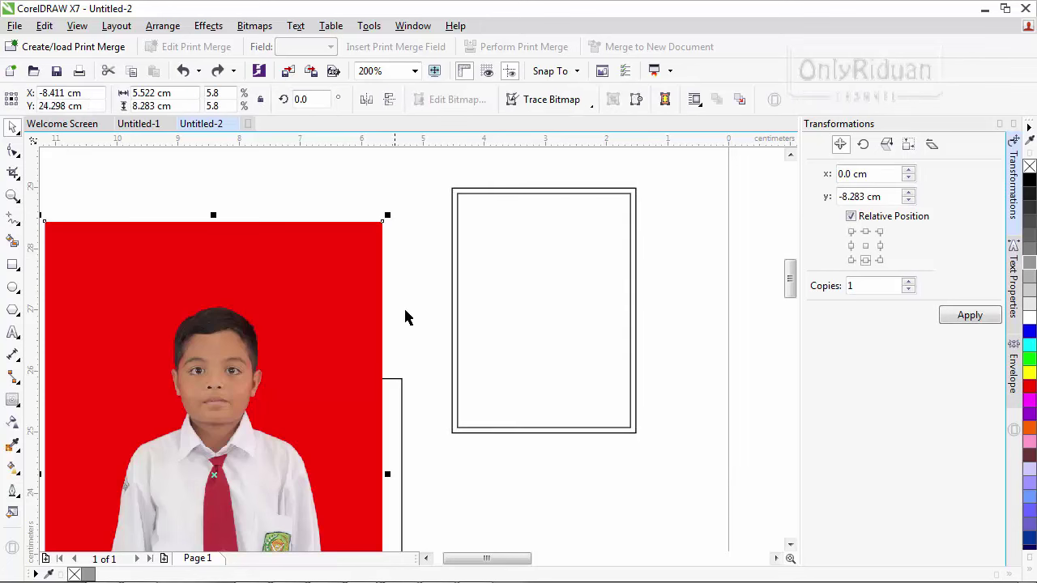
click(492, 200)
click(325, 248)
- PowerClip the red-background photo inside the 2.823 × 3.823 cm inner rectangle
click(161, 29)
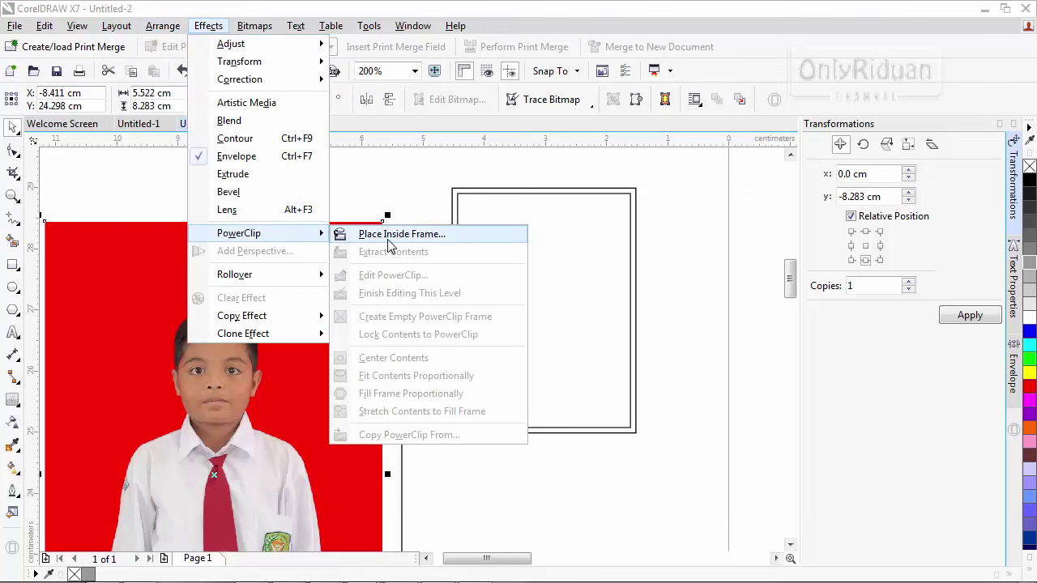
click(401, 235)
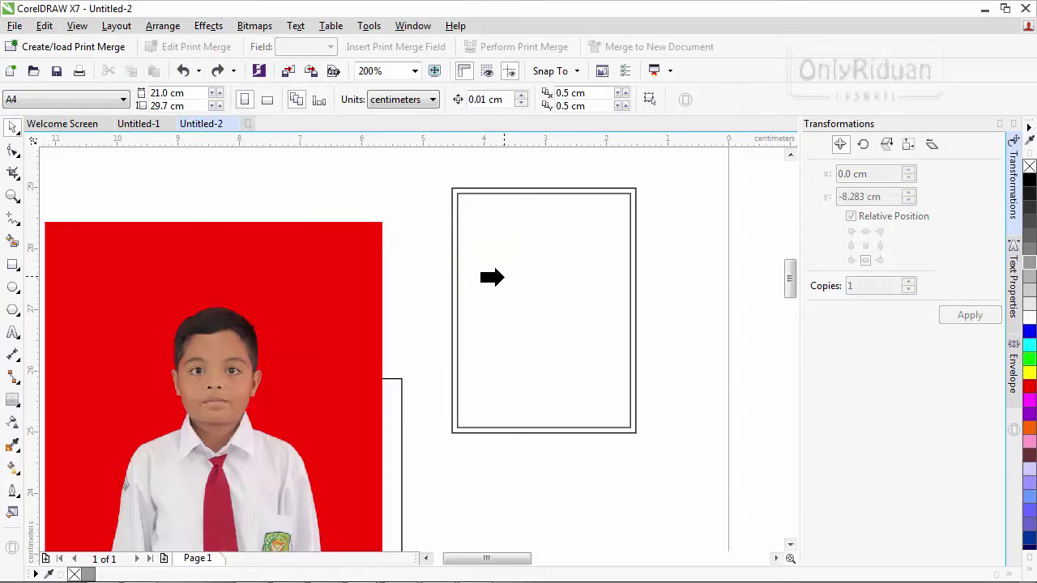
click(500, 278)
click(492, 315)
click(472, 193)
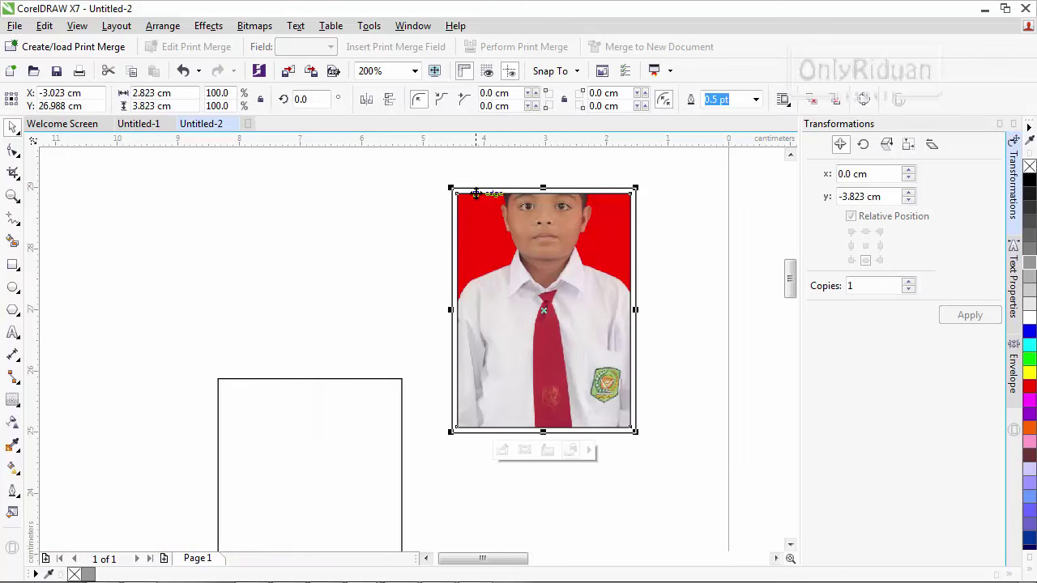
right_click(571, 219)
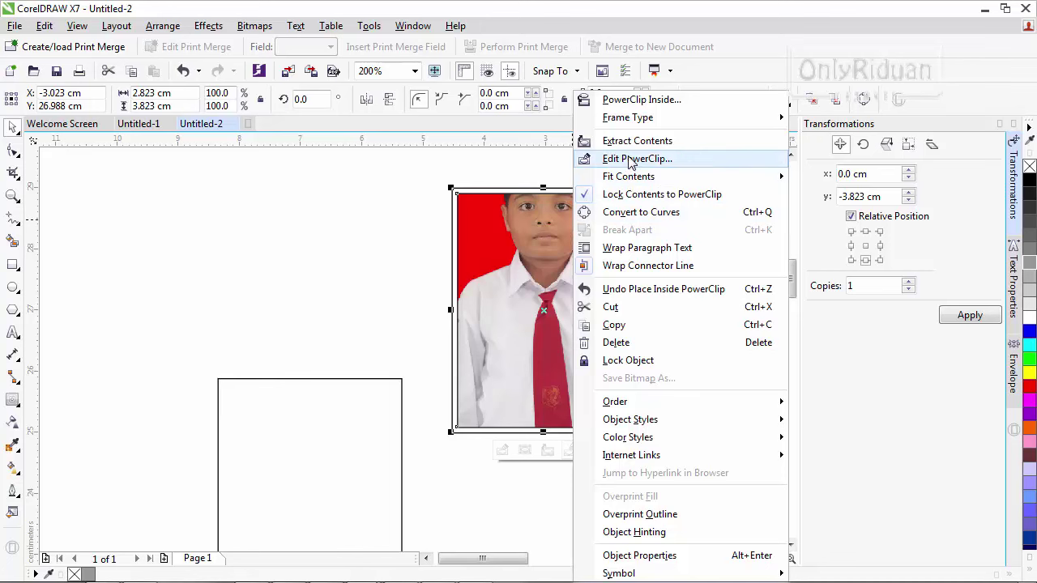
- Enter PowerClip edit mode on the photo and zoom in on it
click(631, 160)
click(679, 212)
scroll(690, 227, down, 1)
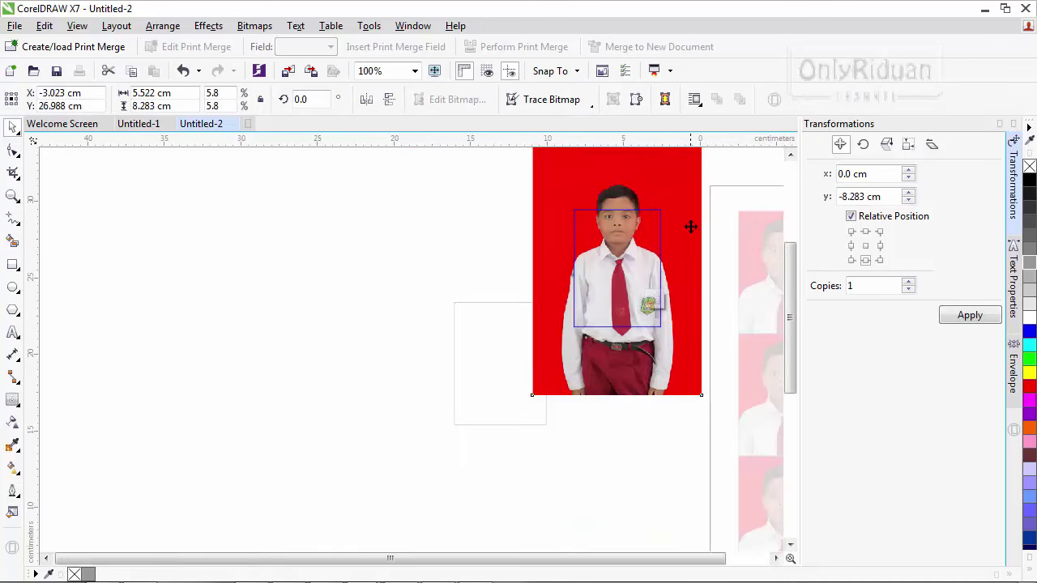
scroll(713, 369, down, 1)
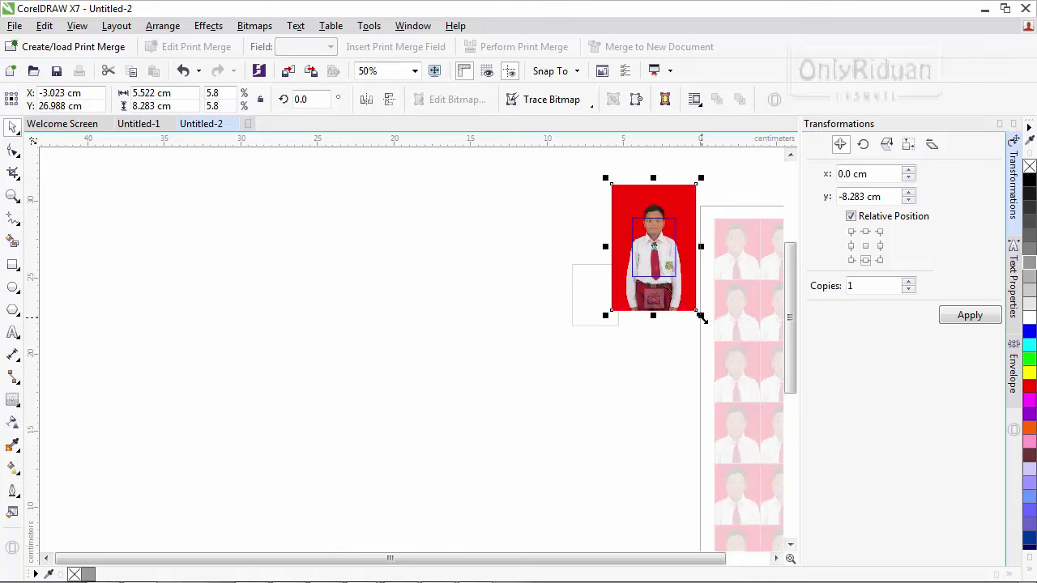
scroll(646, 245, up, 1)
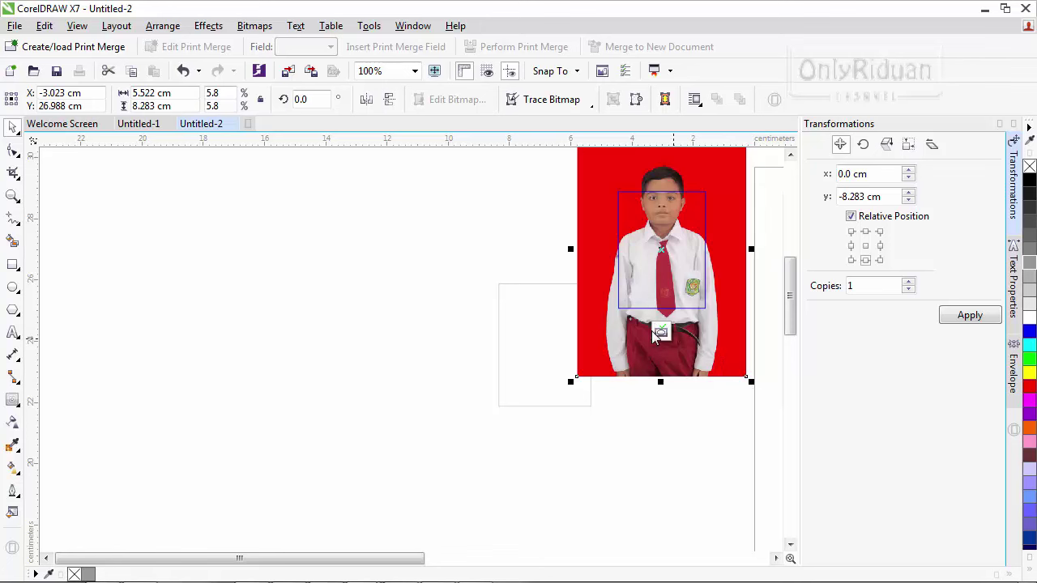
scroll(748, 454, down, 1)
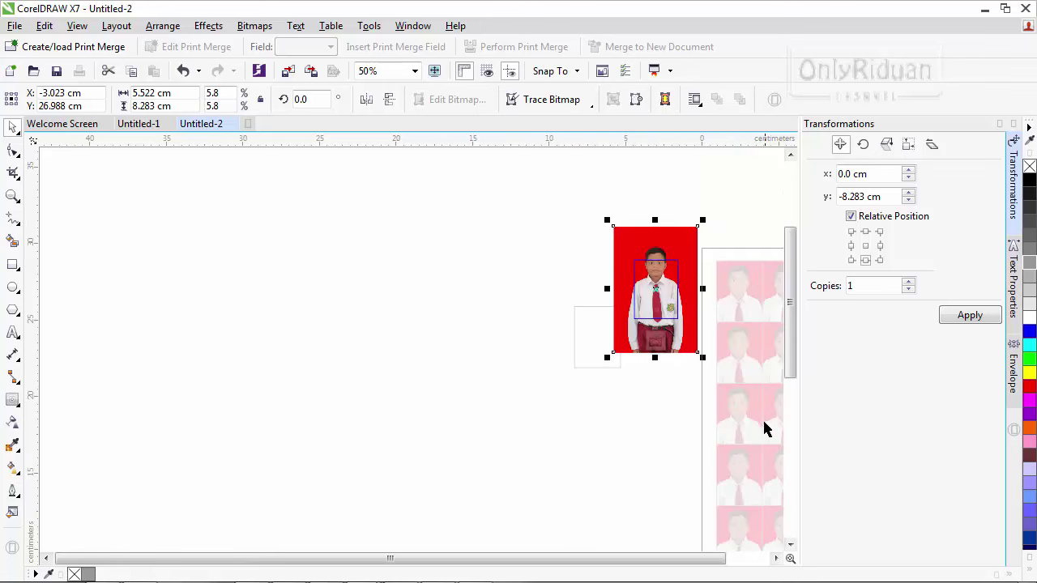
click(776, 558)
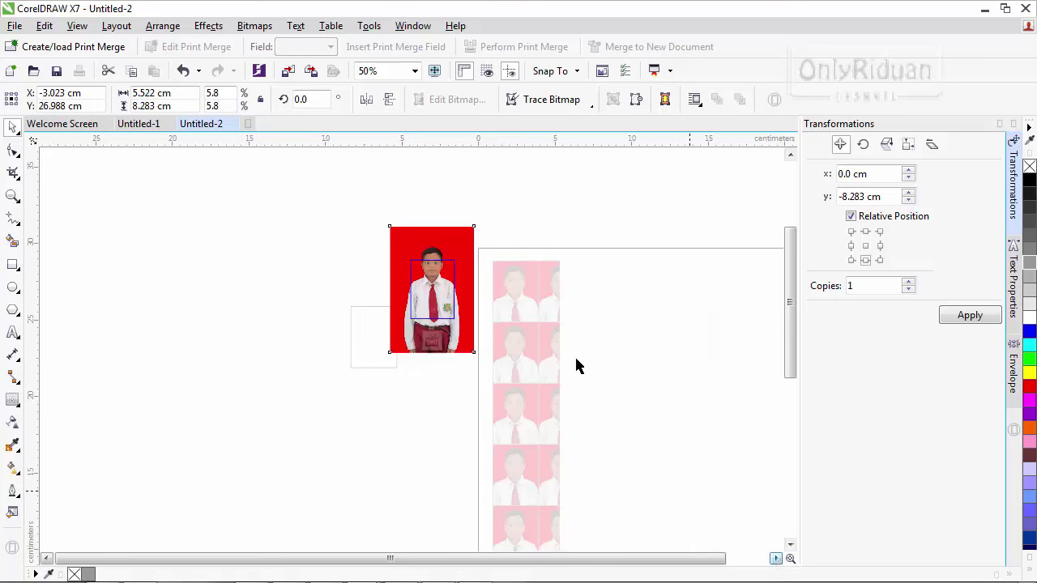
click(12, 195)
drag(346, 204, 501, 375)
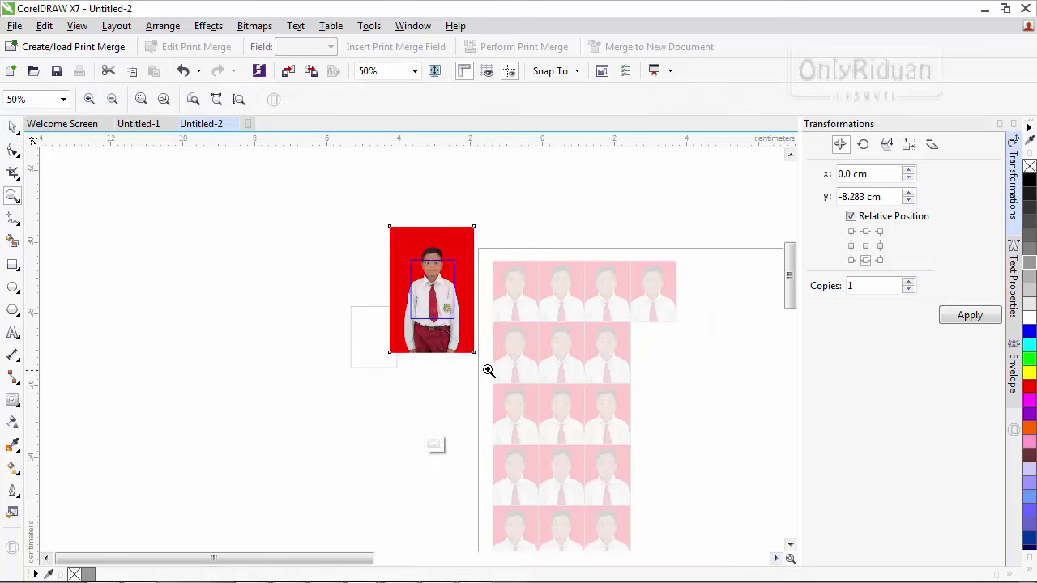
- Resize the clipped photo, settling at about 4.8 × 7.2 cm
click(12, 130)
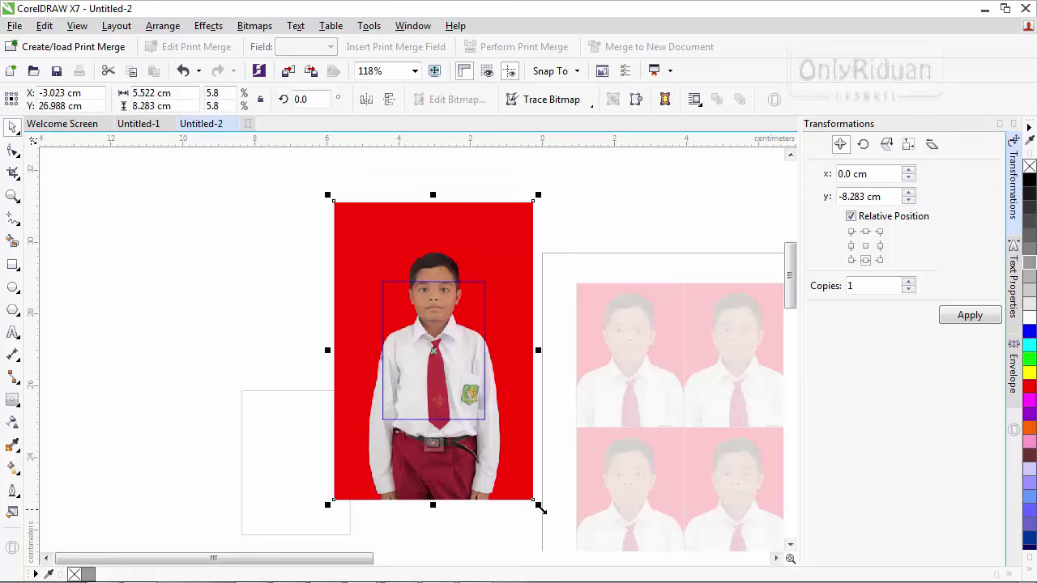
drag(539, 507, 513, 491)
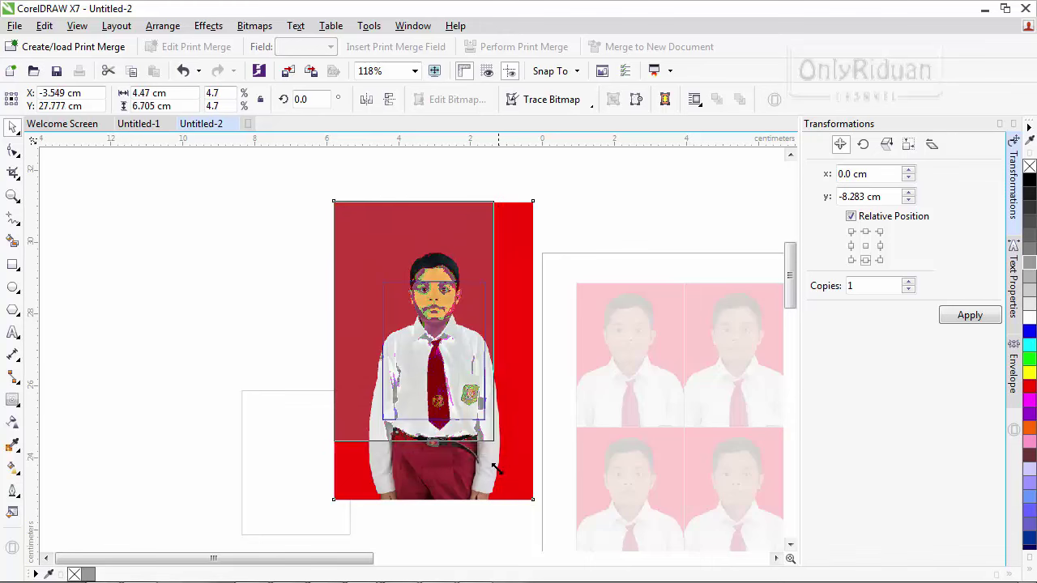
mouse_move(513, 491)
mouse_down()
mouse_move(503, 479)
mouse_move(518, 493)
mouse_move(510, 483)
mouse_up()
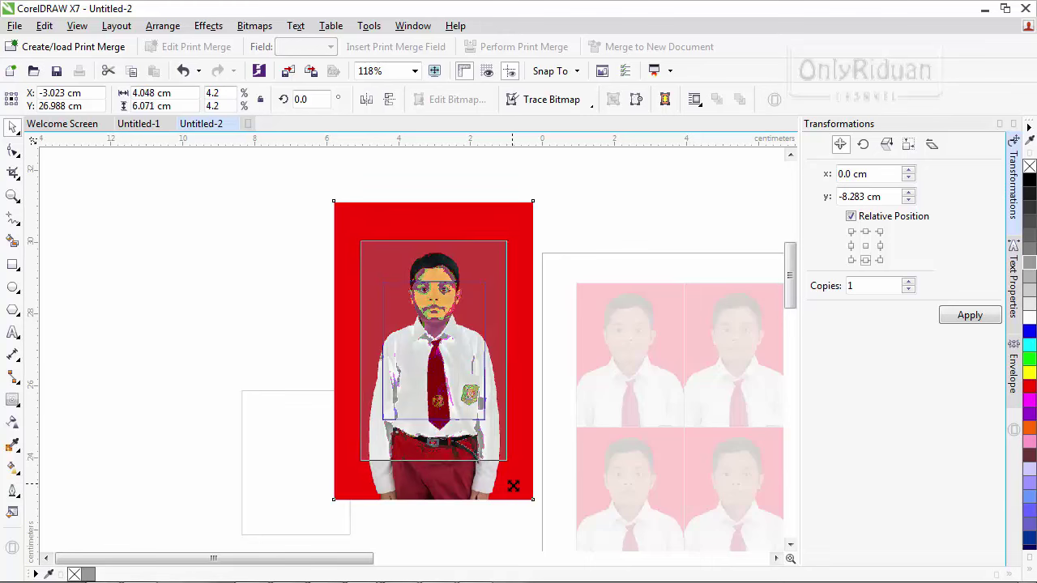
drag(510, 484, 506, 486)
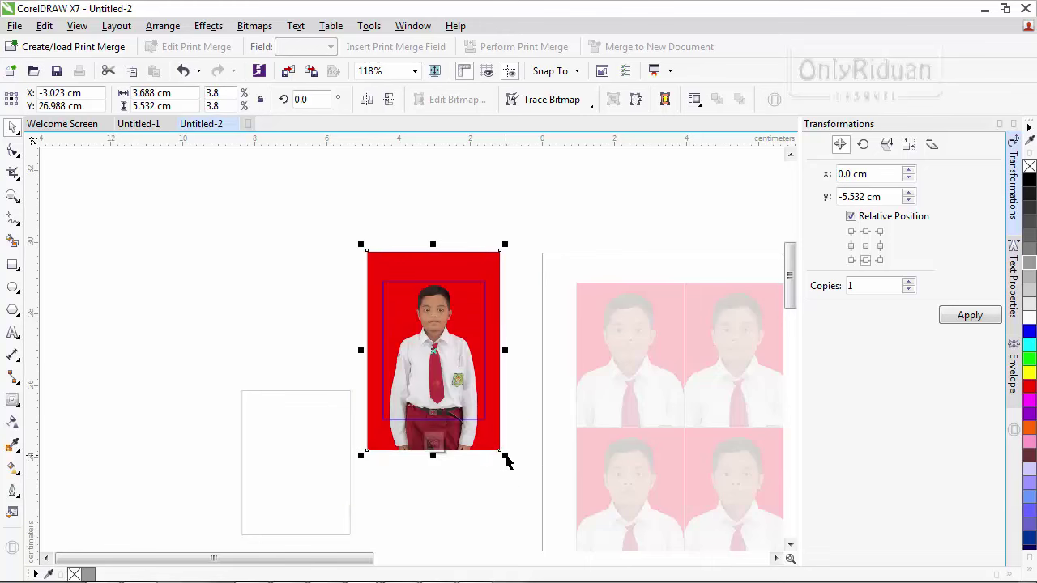
drag(505, 458, 527, 483)
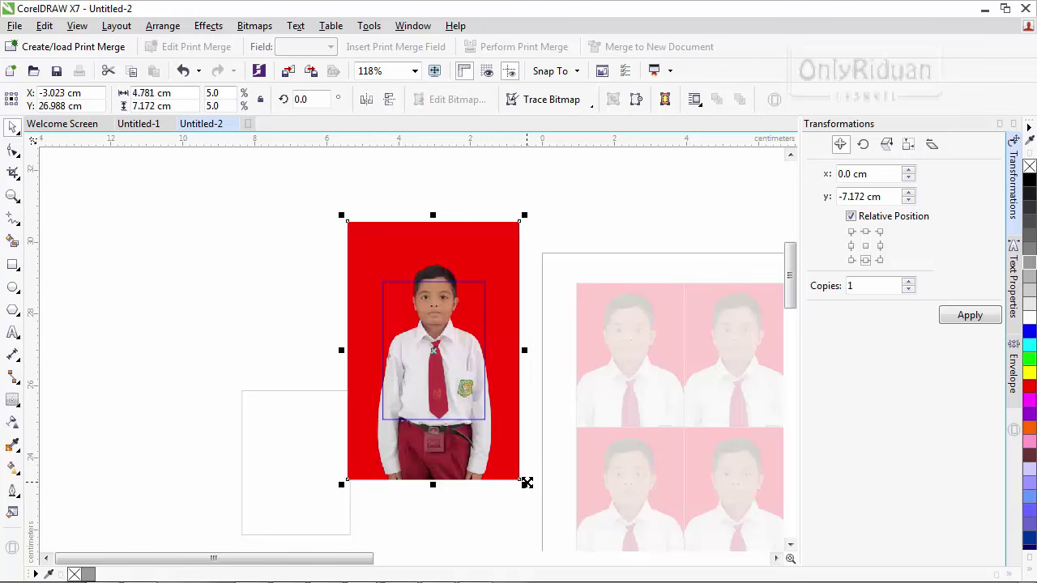
scroll(431, 315, up, 2)
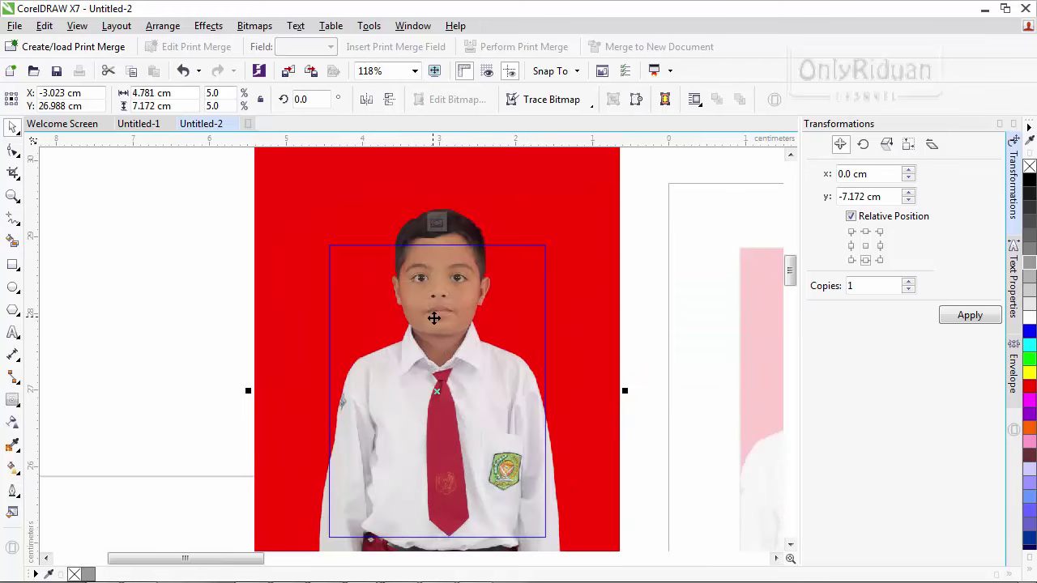
- Shift the photo down and enlarge it to 4.989 × 7.483 cm, framing head and shoulders
drag(469, 302, 467, 354)
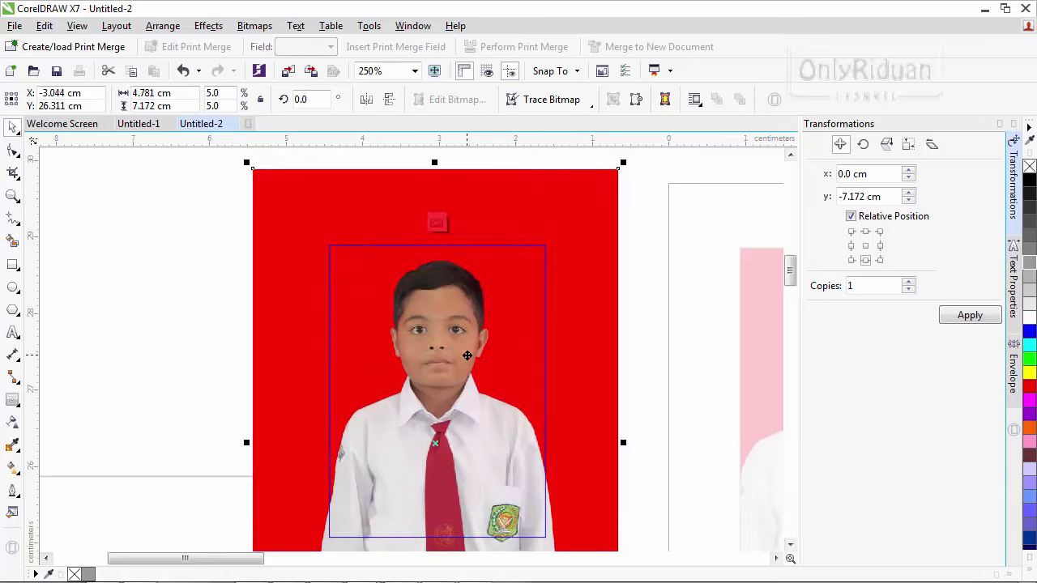
scroll(467, 359, up, 1)
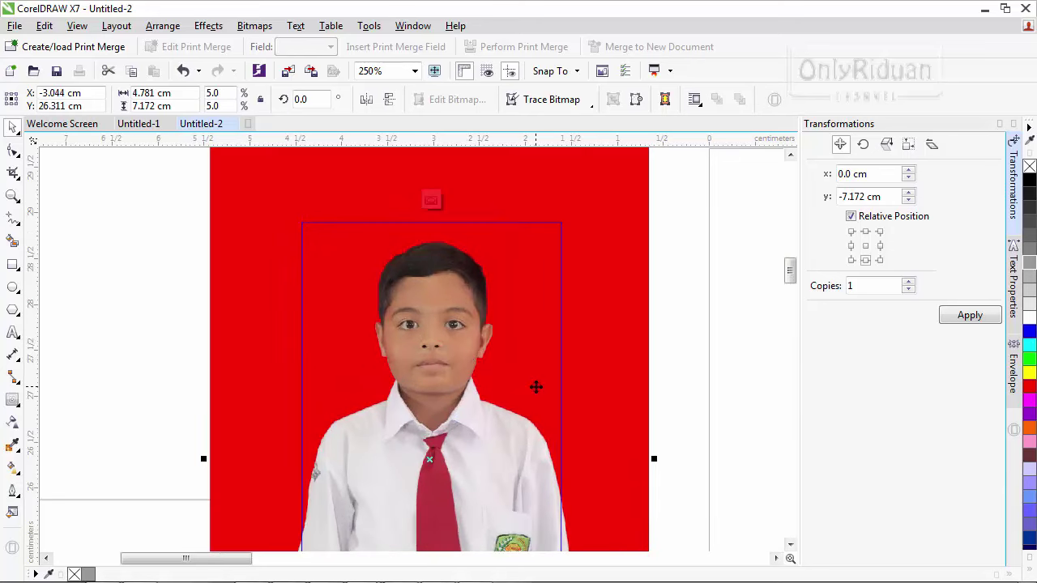
scroll(537, 387, down, 3)
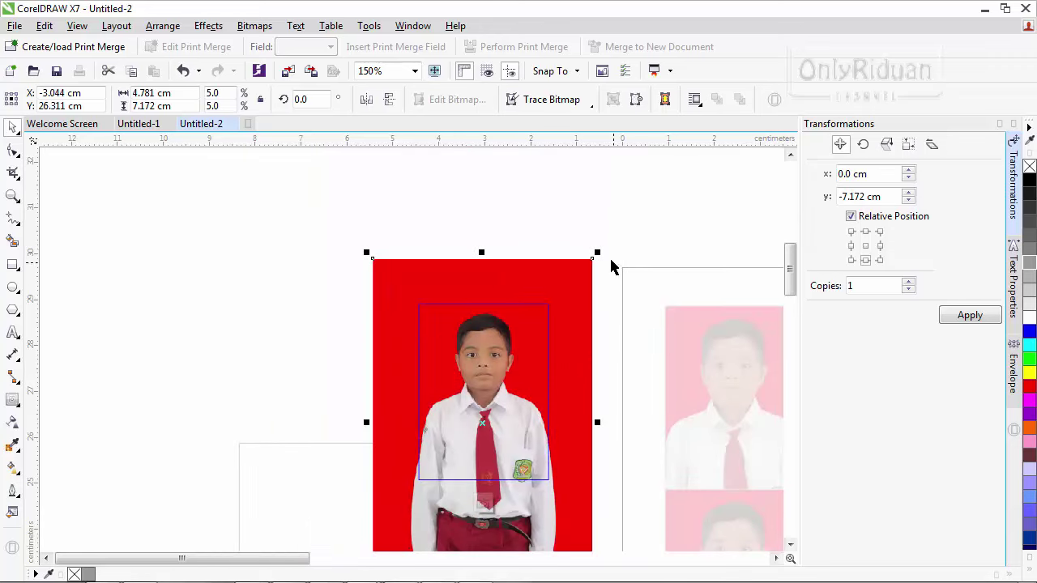
drag(599, 253, 607, 245)
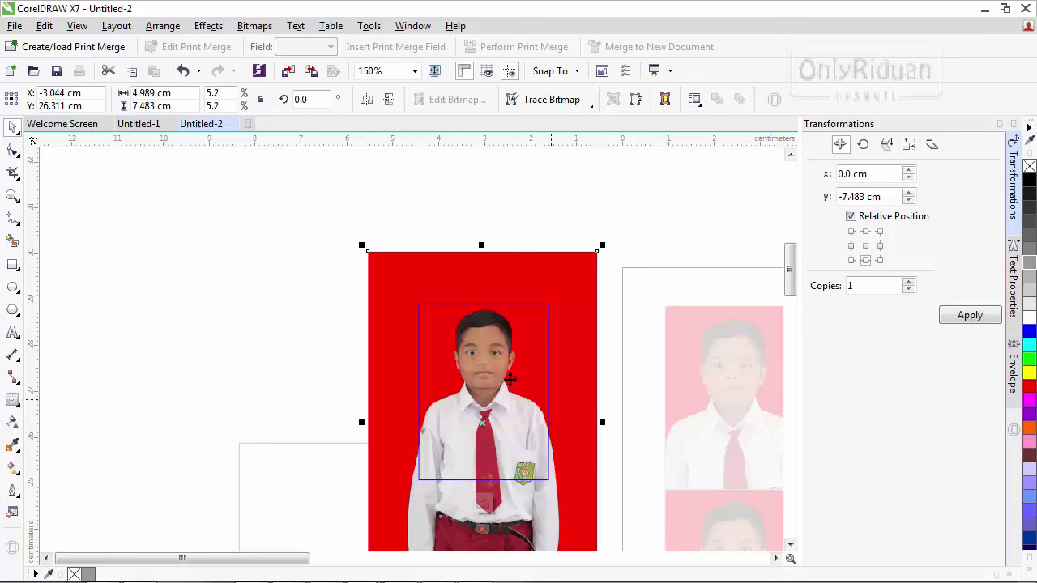
right_click(495, 335)
- Finish editing the PowerClip and select the framed photo
click(549, 211)
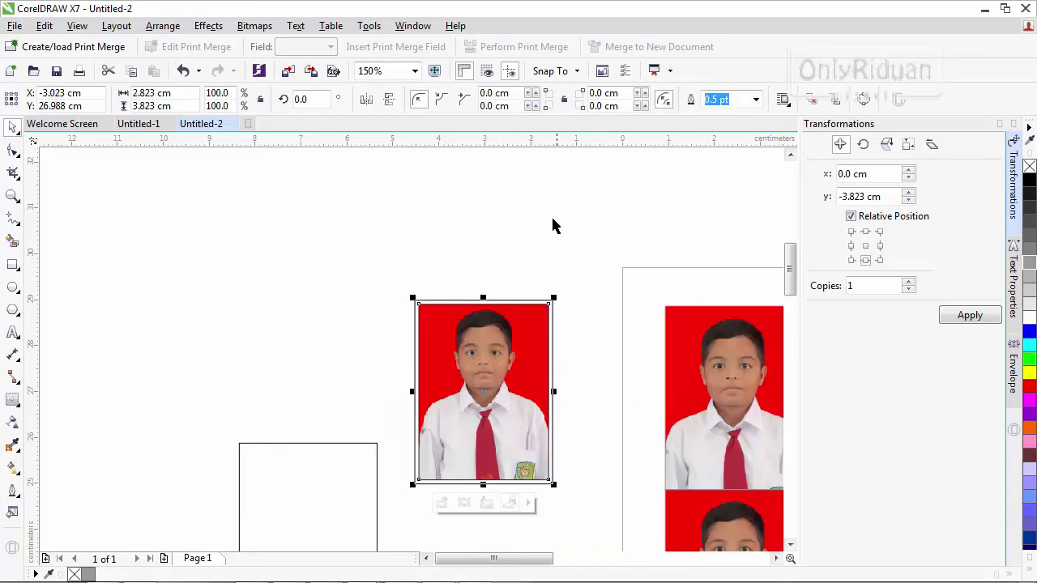
click(577, 300)
scroll(512, 356, up, 2)
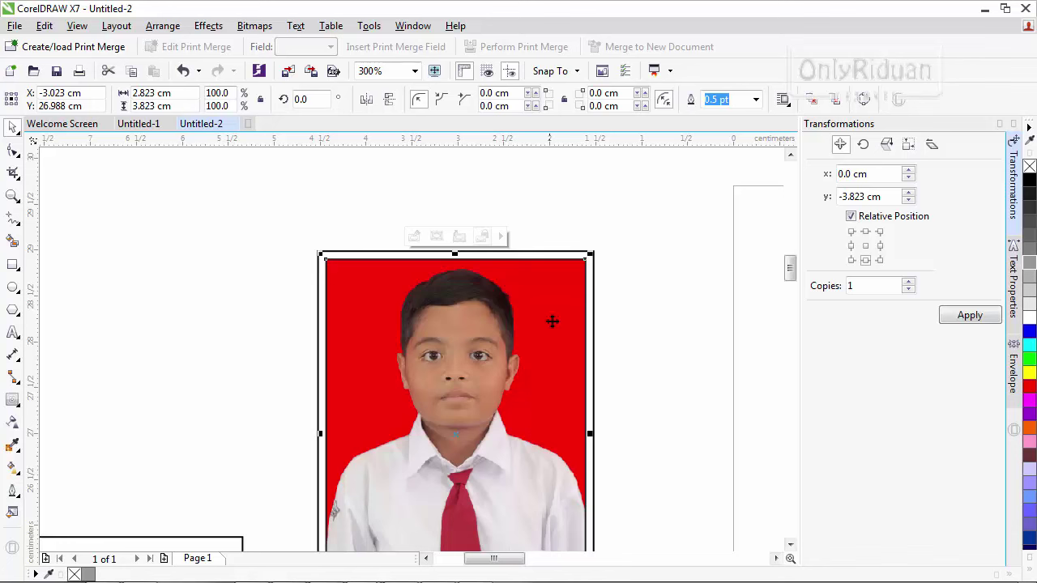
click(656, 315)
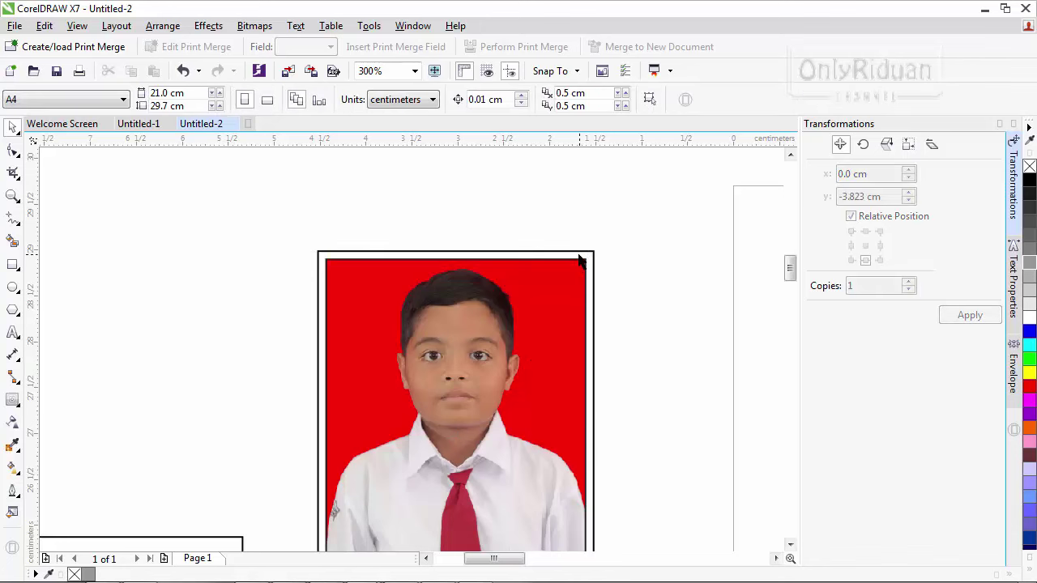
click(579, 263)
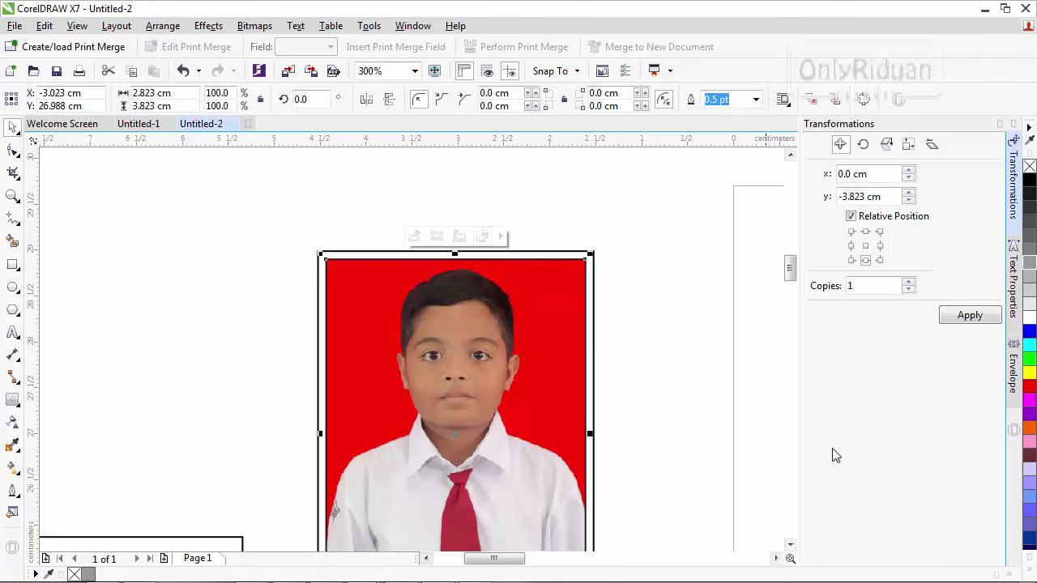
- Set the inner frame's outline to None using the palette's X swatch
click(1029, 568)
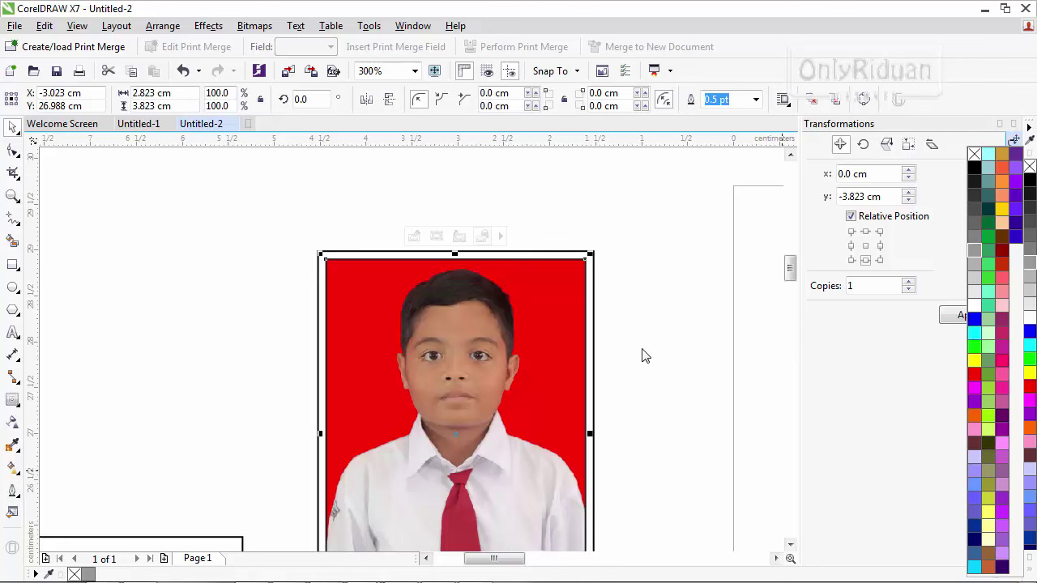
click(656, 267)
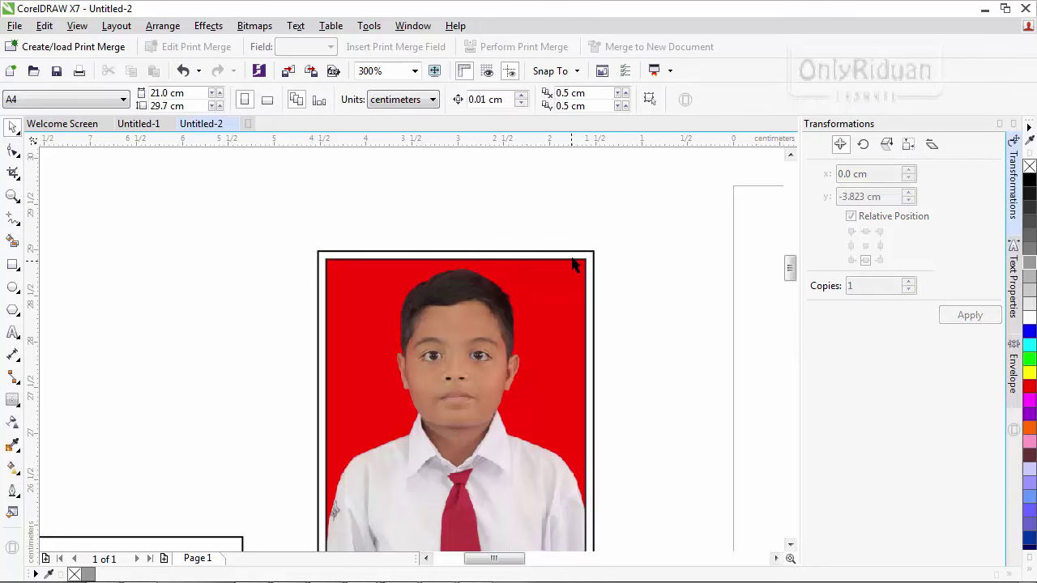
click(573, 265)
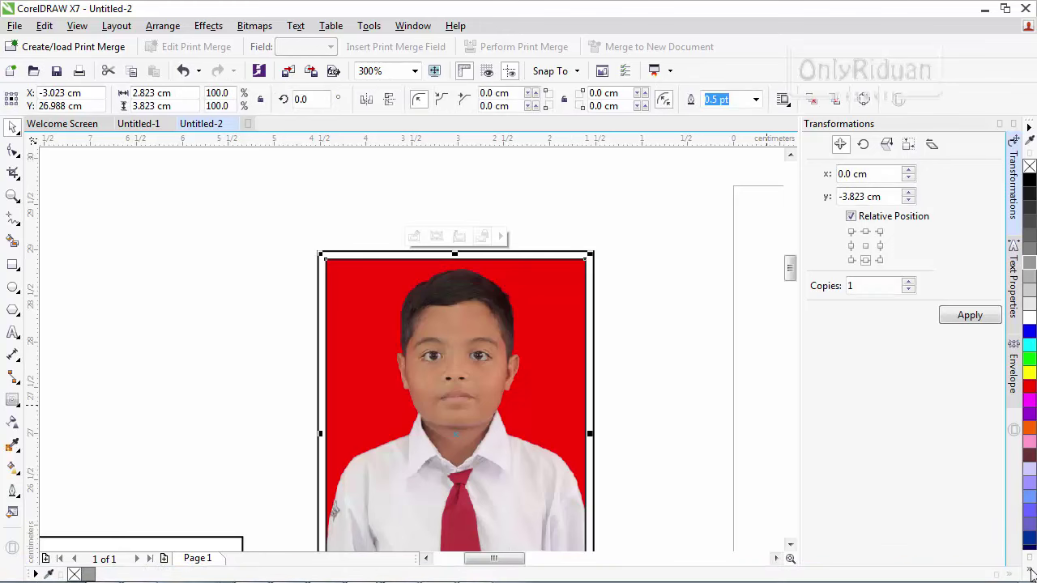
click(1030, 571)
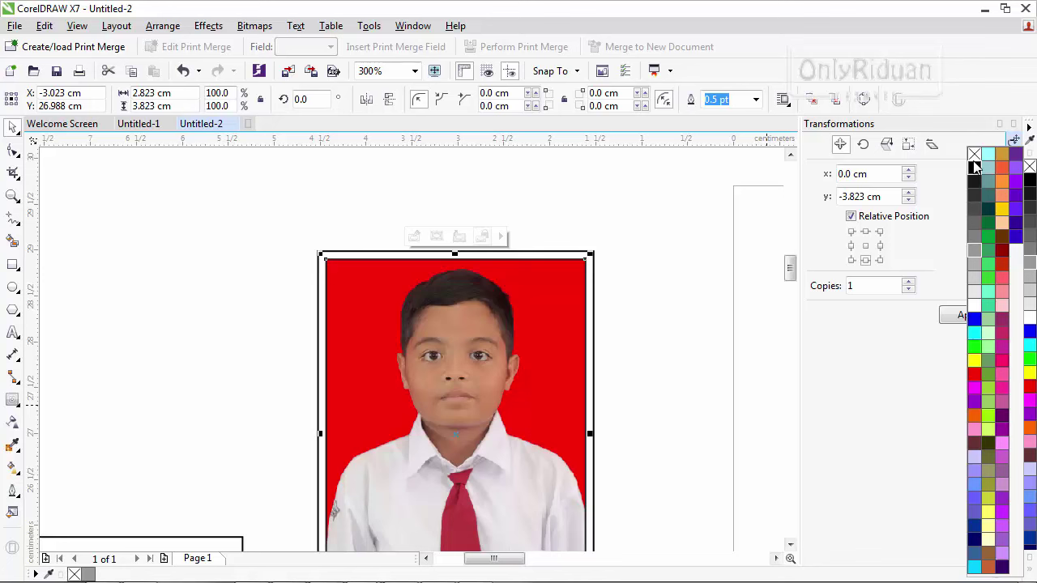
right_click(975, 156)
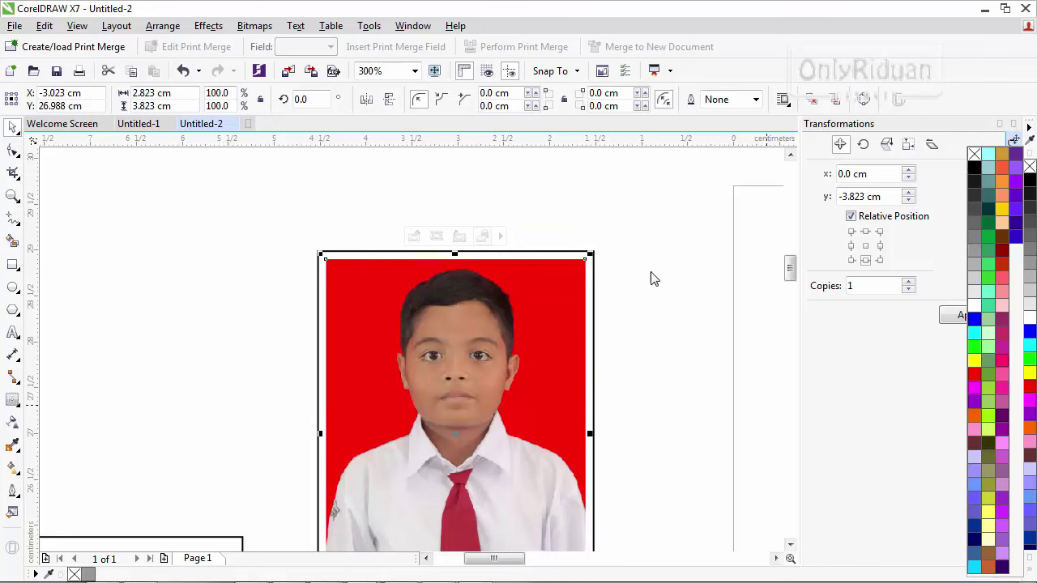
click(609, 292)
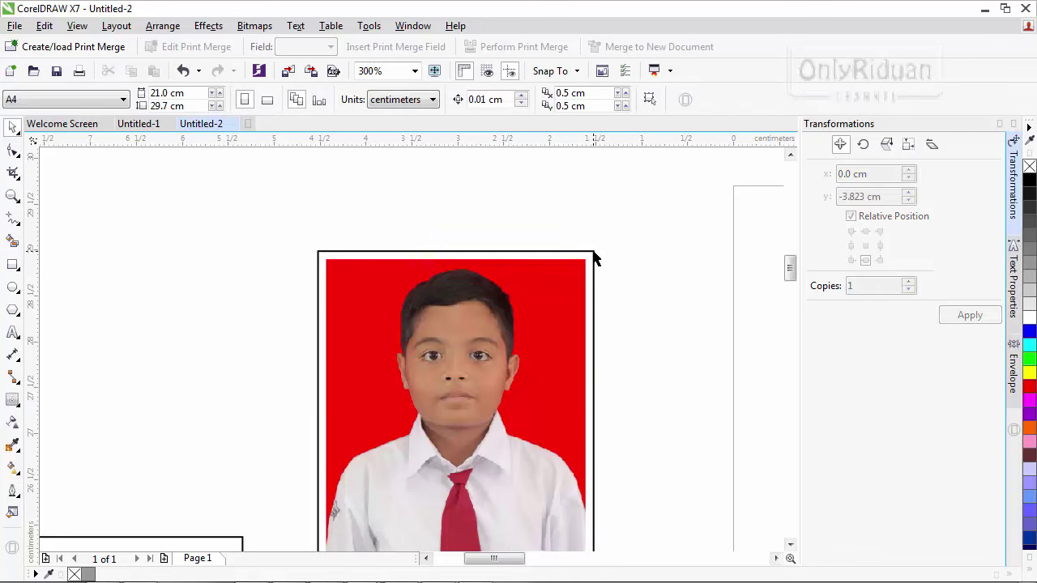
- Add a new empty Page 2 to the document
click(594, 257)
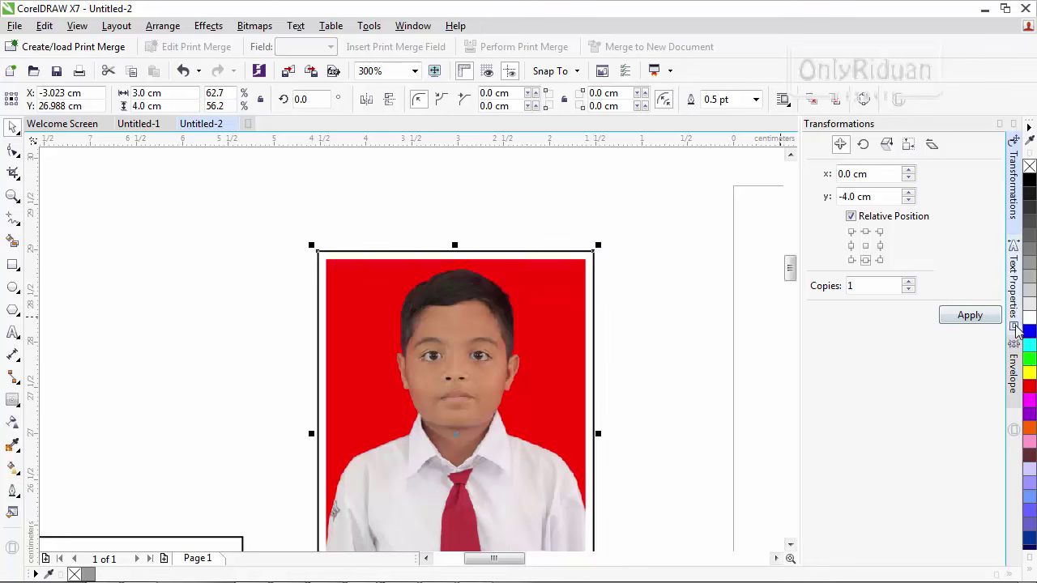
scroll(557, 332, down, 1)
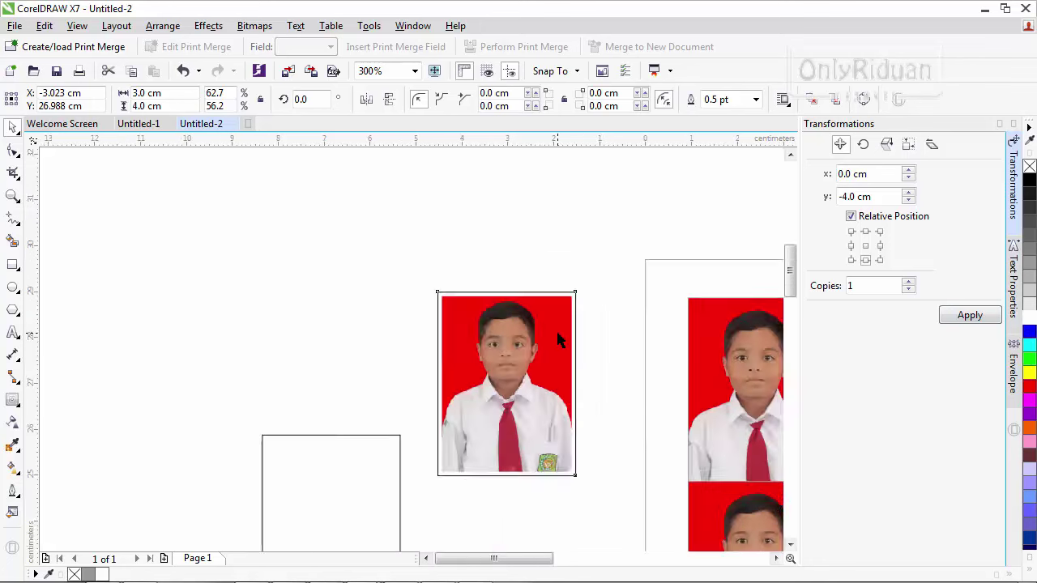
scroll(570, 358, down, 1)
scroll(567, 359, up, 1)
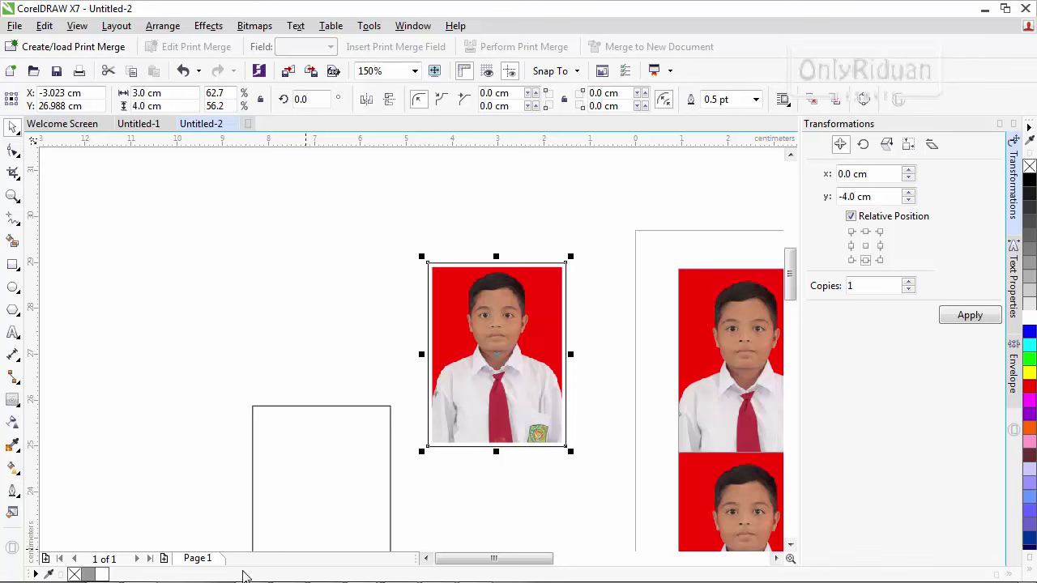
click(163, 559)
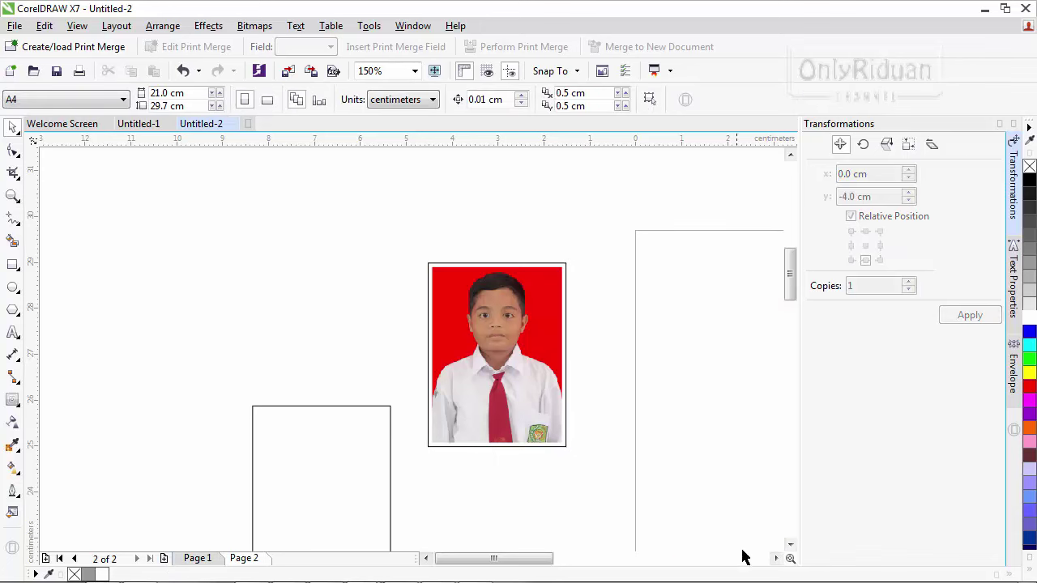
click(775, 558)
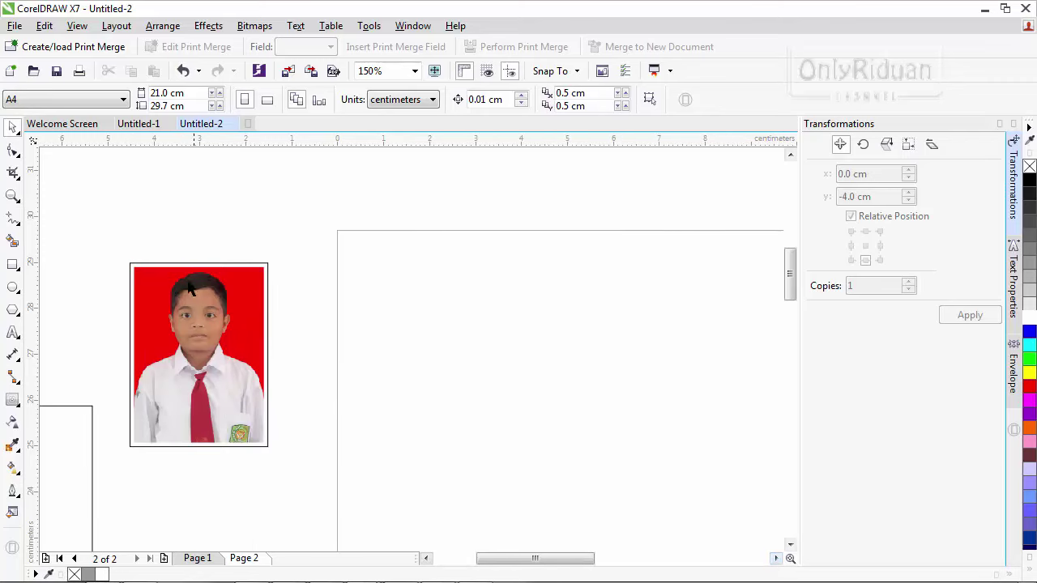
- Select the photo together with its 3×4 cm border, undoing an accidental move
drag(158, 293, 331, 476)
click(310, 481)
click(265, 270)
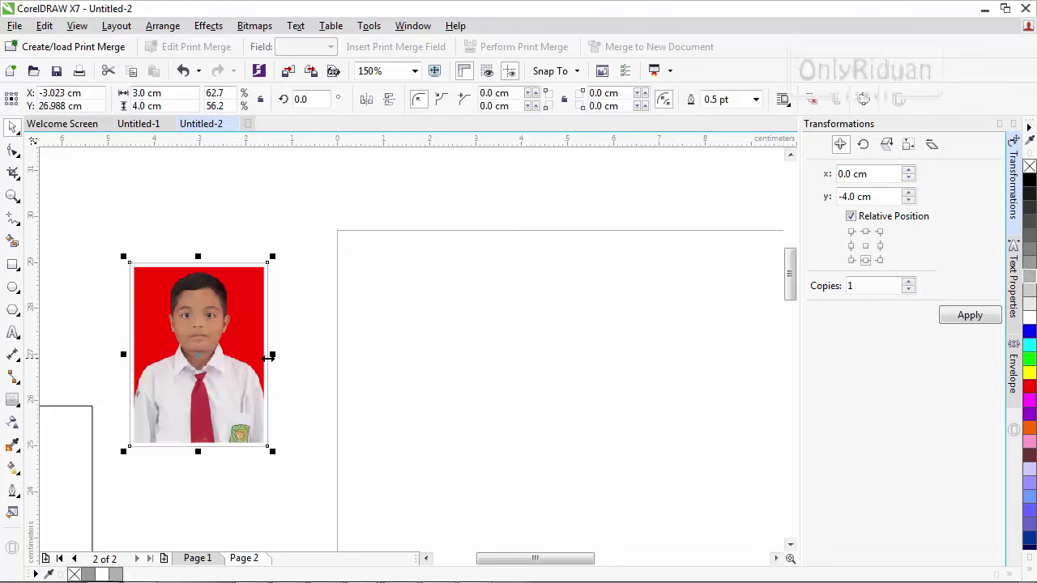
scroll(232, 298, up, 3)
scroll(373, 247, down, 1)
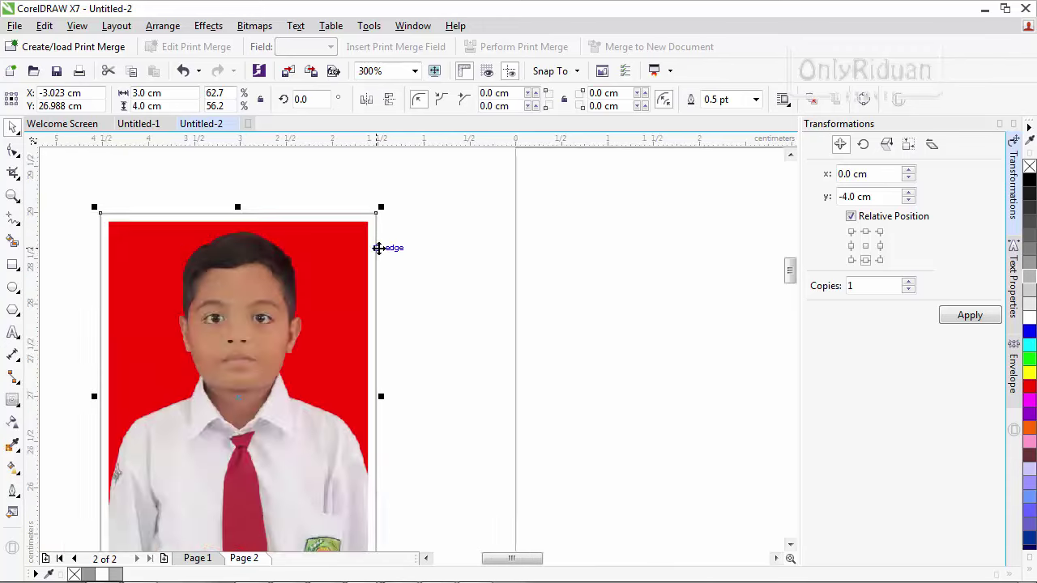
scroll(377, 247, down, 2)
drag(216, 205, 416, 454)
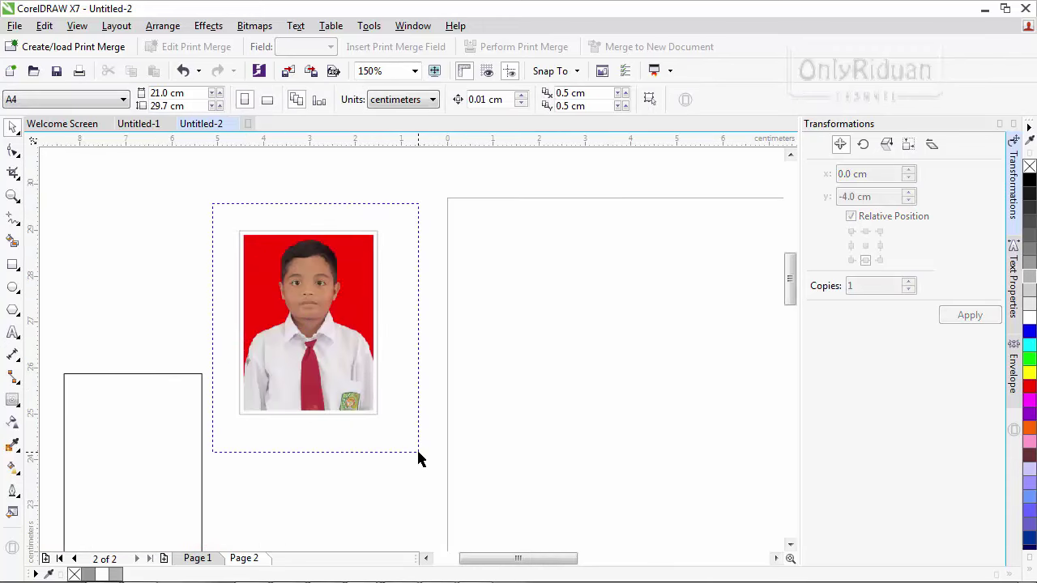
click(400, 270)
drag(353, 252, 433, 226)
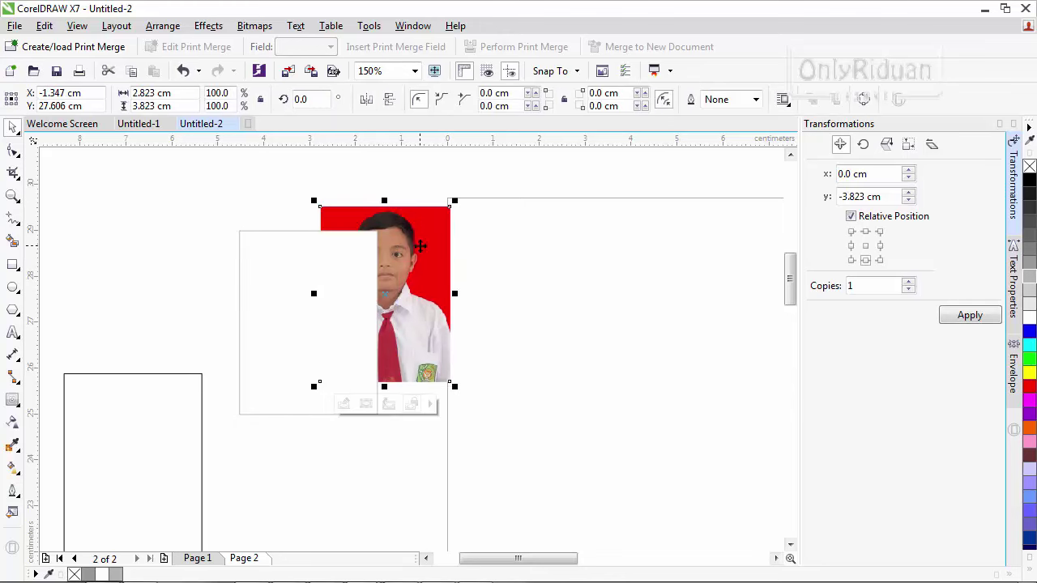
key(ctrl+z)
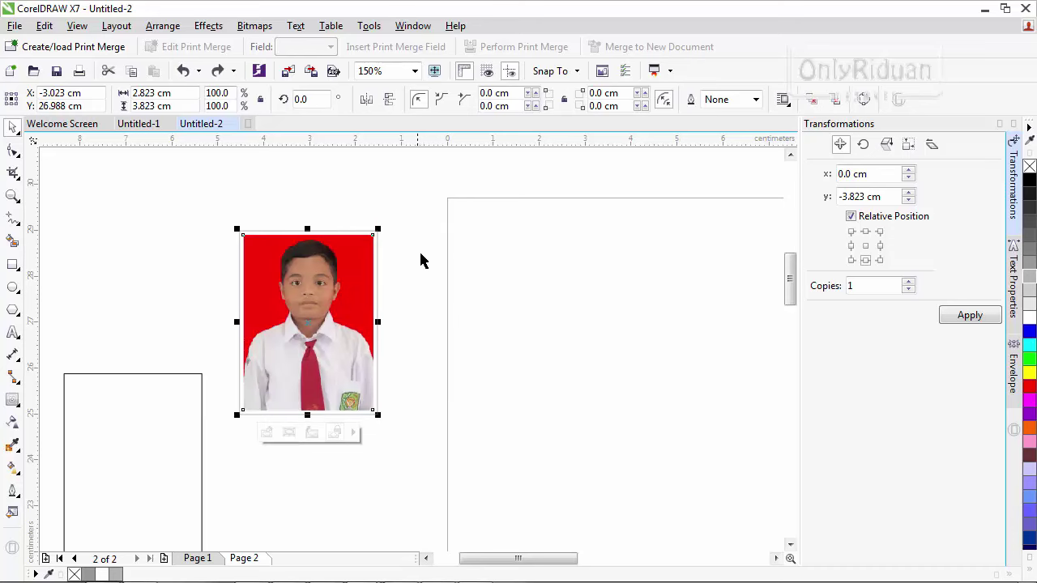
click(419, 259)
drag(196, 202, 396, 442)
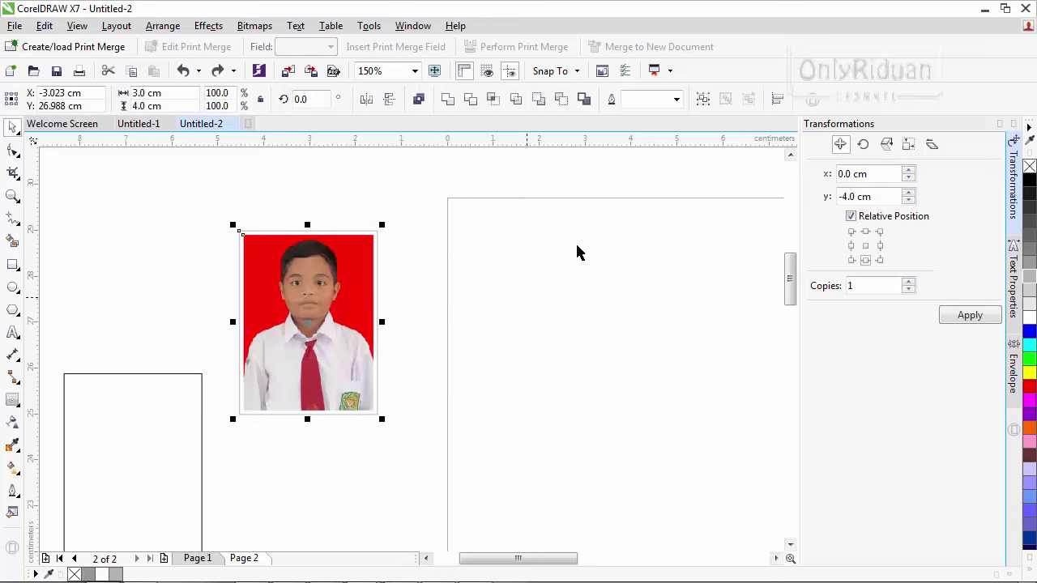
- Group the photo with its border, place it at Page 2's top-left corner, and zoom to page
key(ctrl+g)
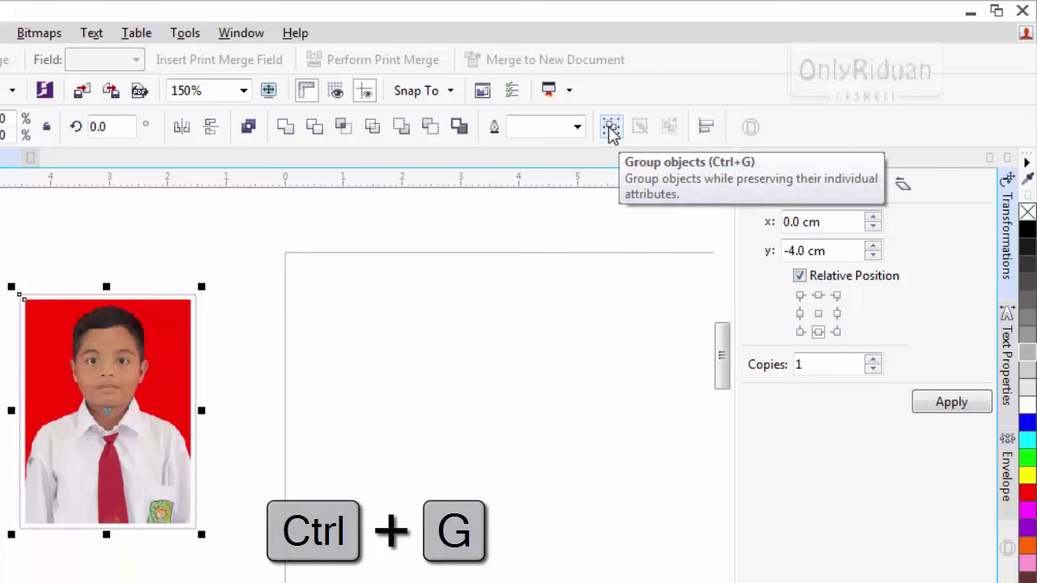
click(610, 128)
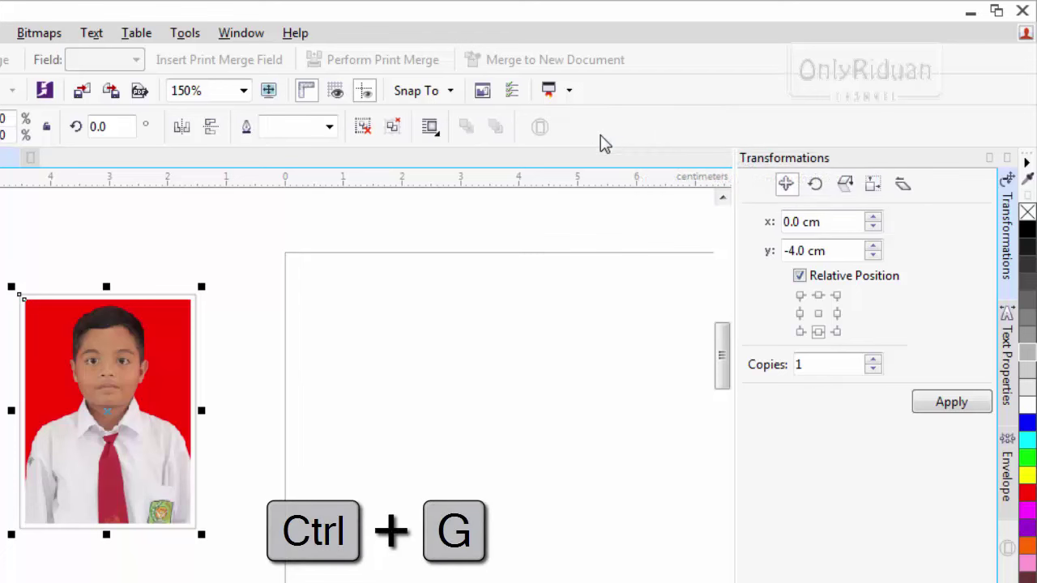
drag(109, 409, 394, 389)
scroll(394, 389, down, 2)
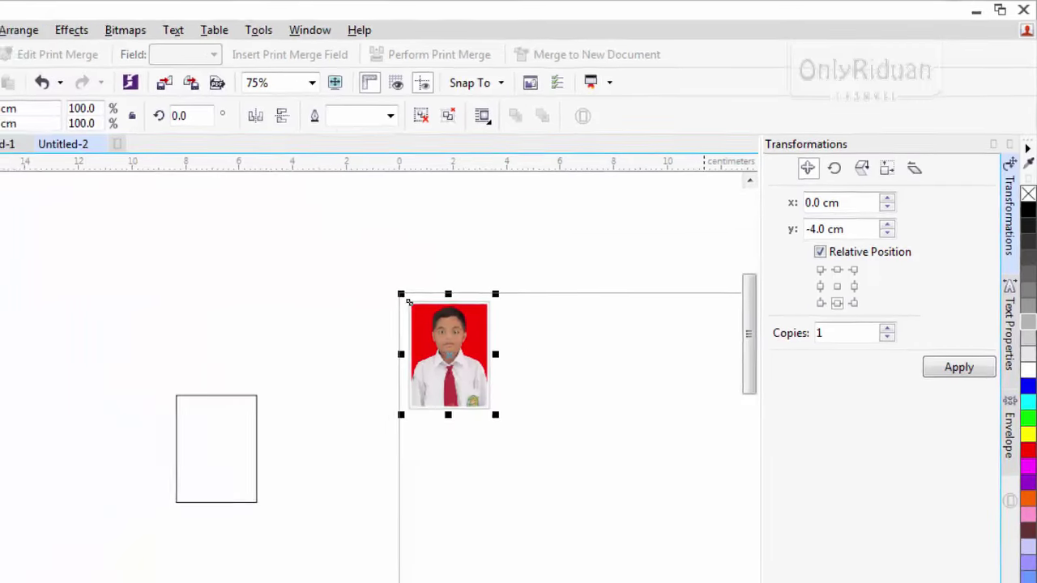
click(614, 469)
click(13, 195)
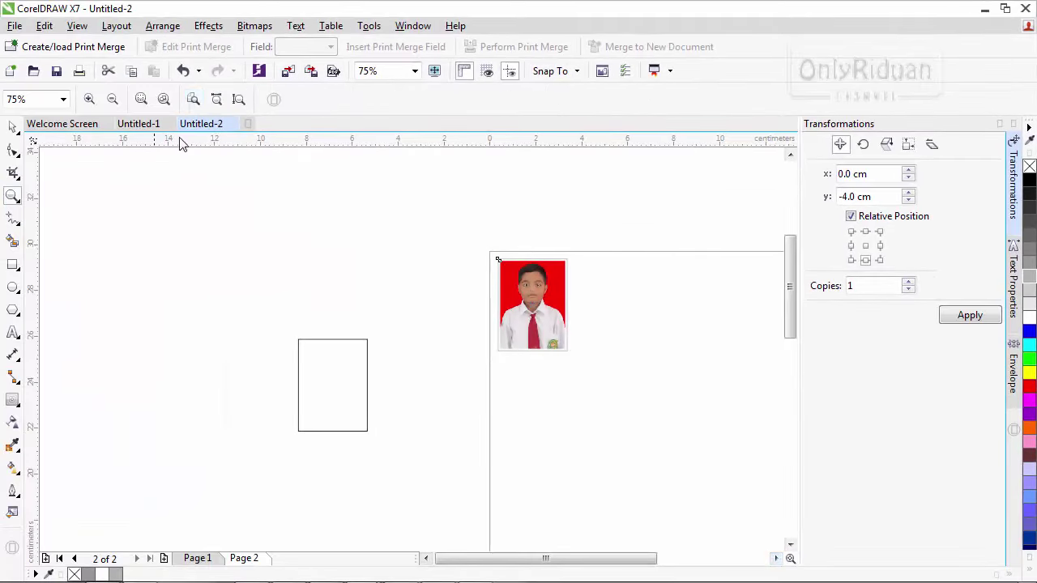
click(193, 99)
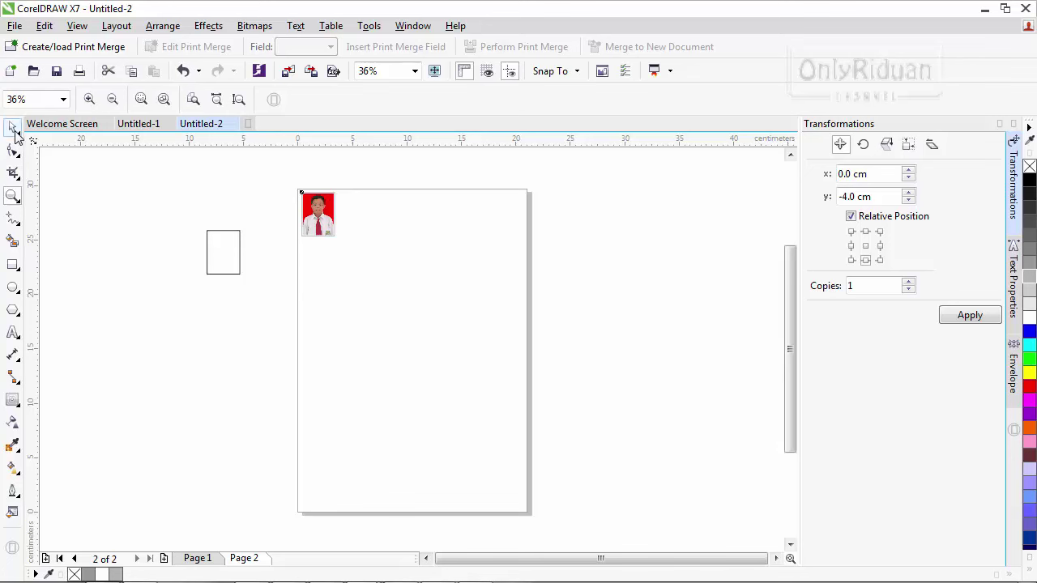
click(13, 128)
click(268, 178)
- Copy the grouped photo rightward with Transformations > Position to form a row of six
drag(409, 265, 408, 265)
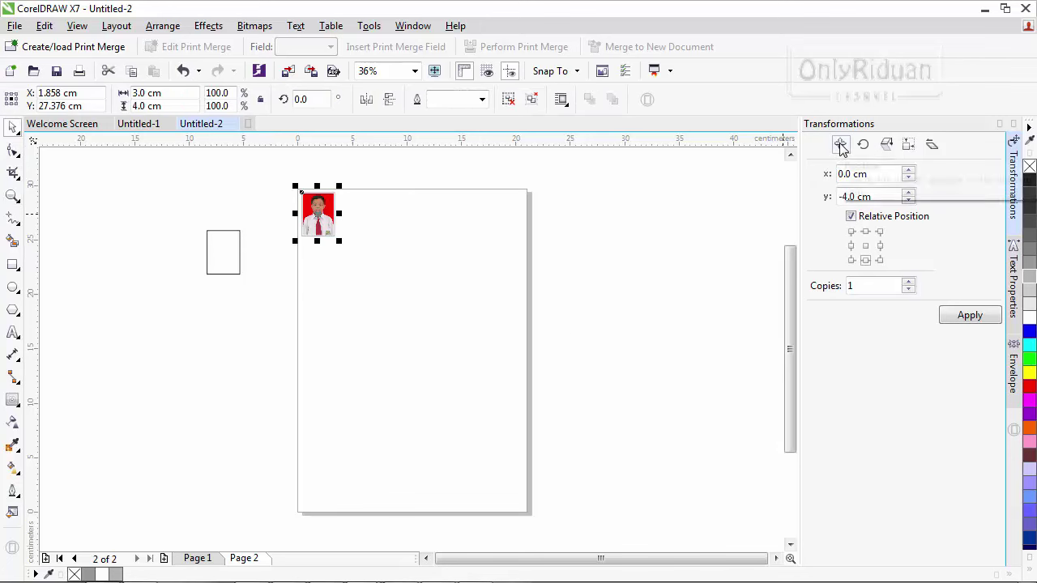
click(880, 246)
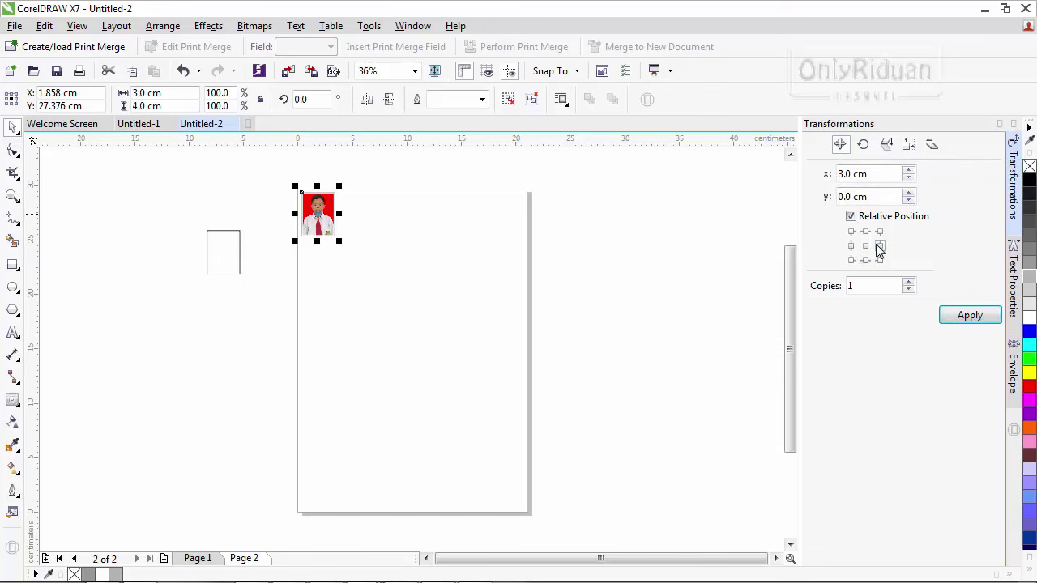
click(963, 320)
click(962, 320)
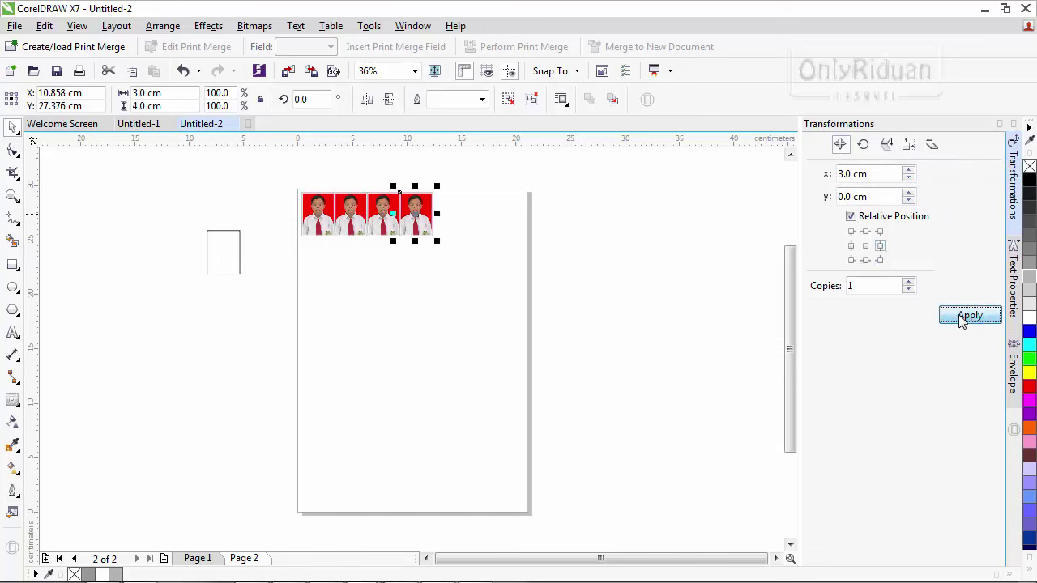
click(962, 320)
- Copy the row downward until Page 2 holds seven rows of six photos
drag(279, 159, 540, 283)
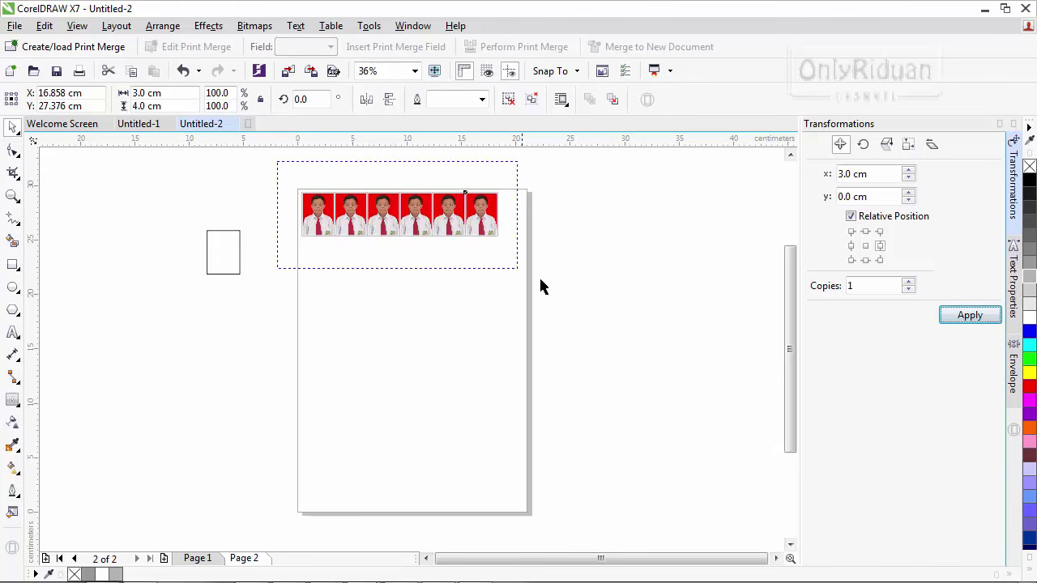
click(865, 260)
click(964, 321)
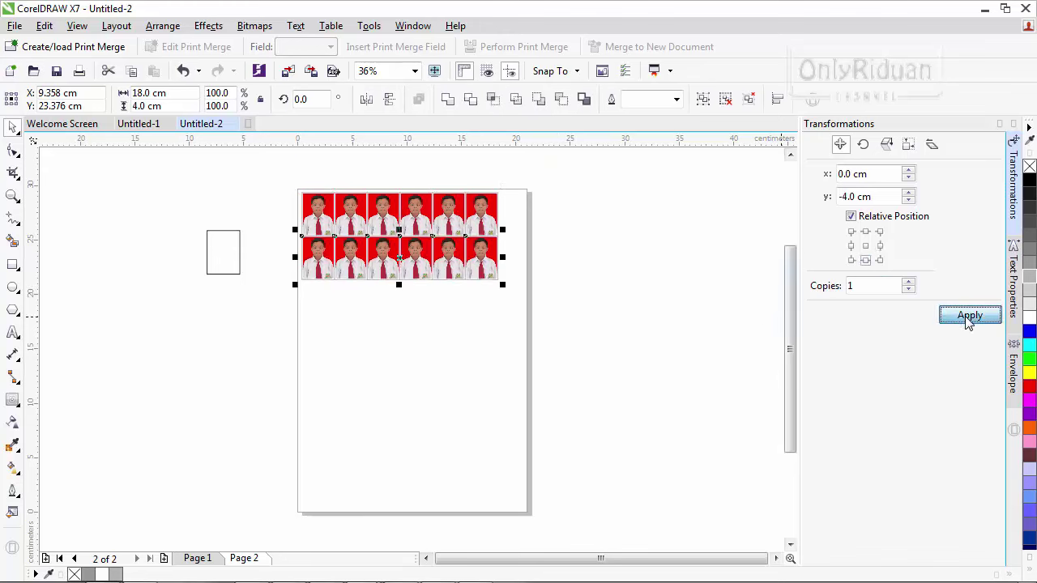
click(966, 322)
click(967, 321)
click(967, 322)
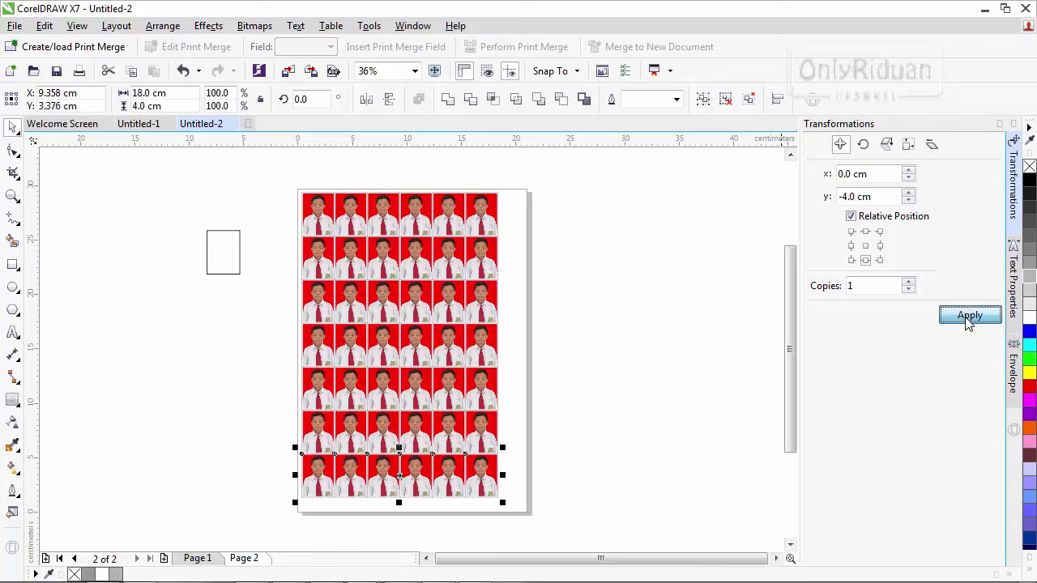
click(594, 332)
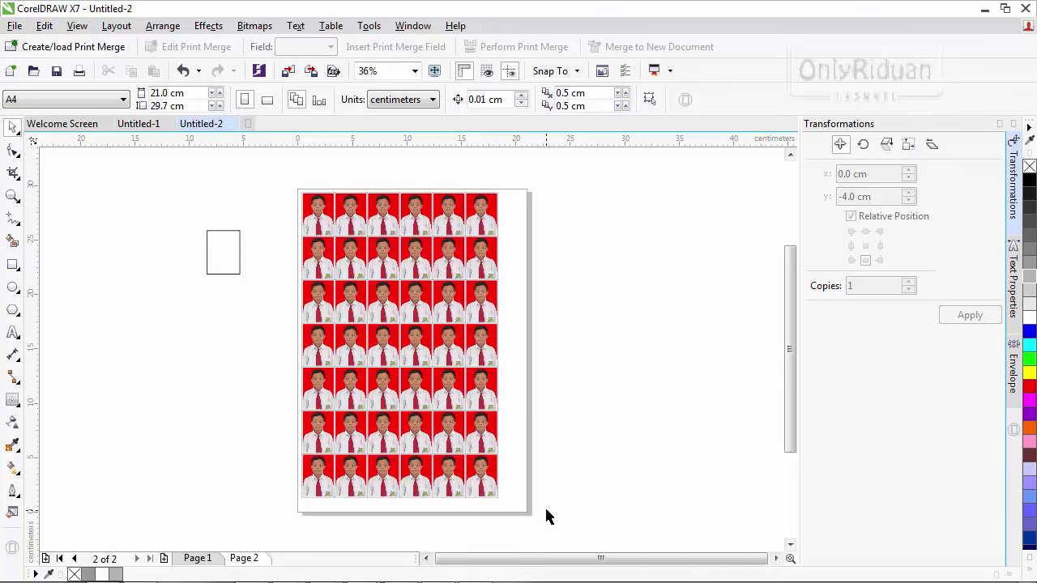
- Group all photos on Page 2 and centre the sheet on the page
drag(544, 511, 276, 185)
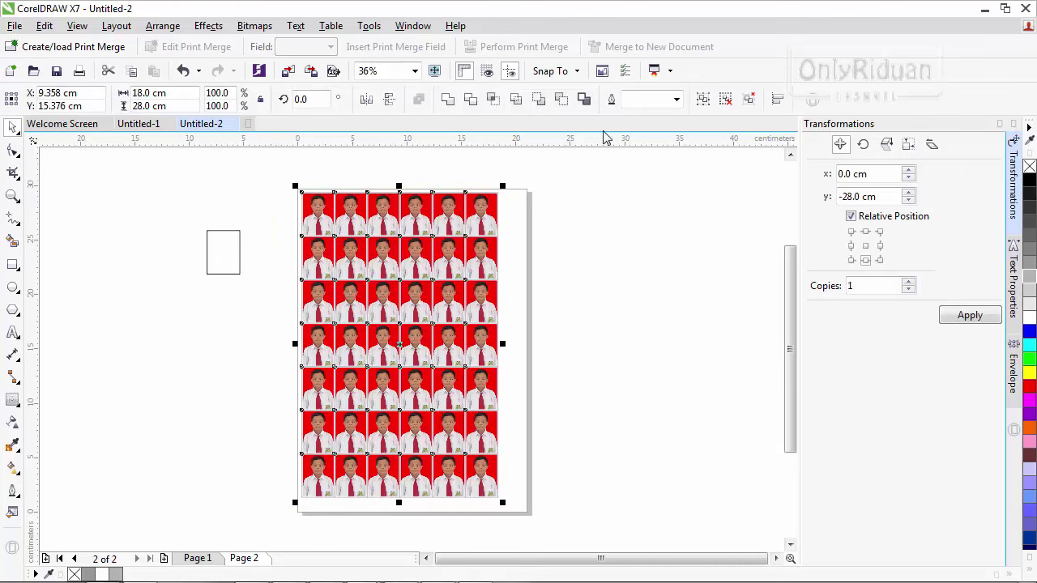
key(ctrl+g)
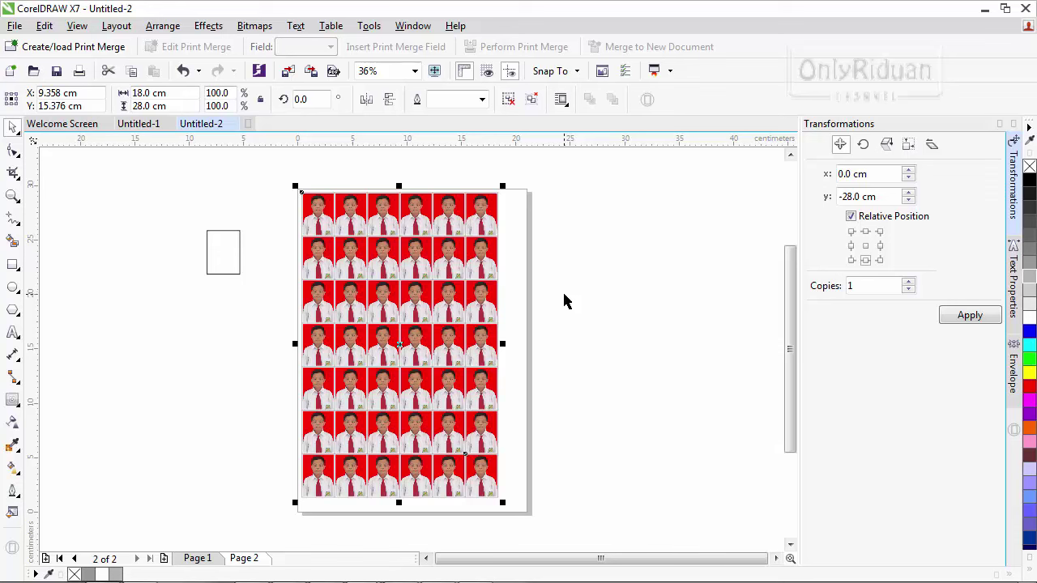
key(p)
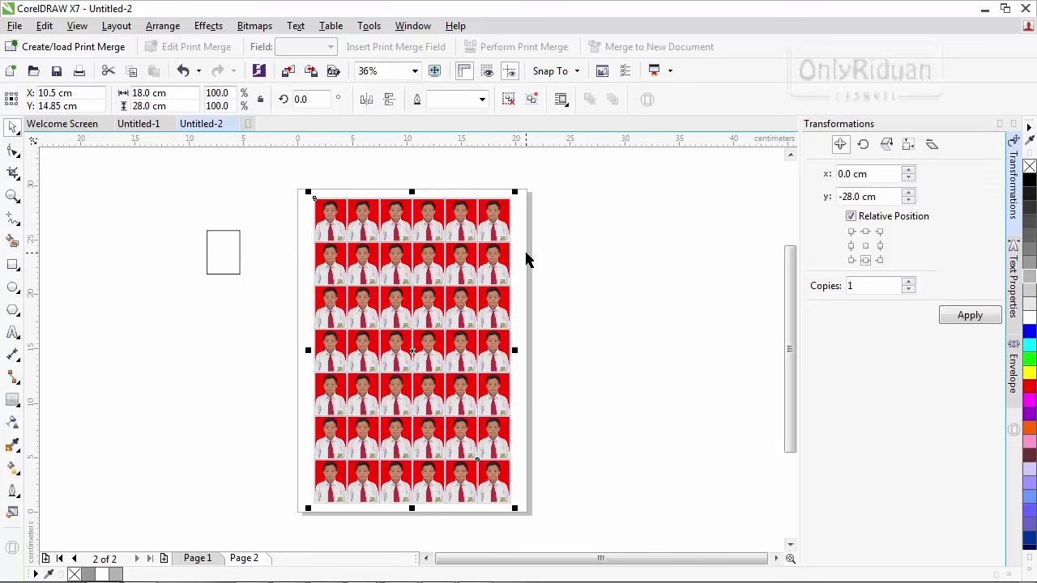
- Group the Page 1 photos and centre them on the page likewise
click(208, 558)
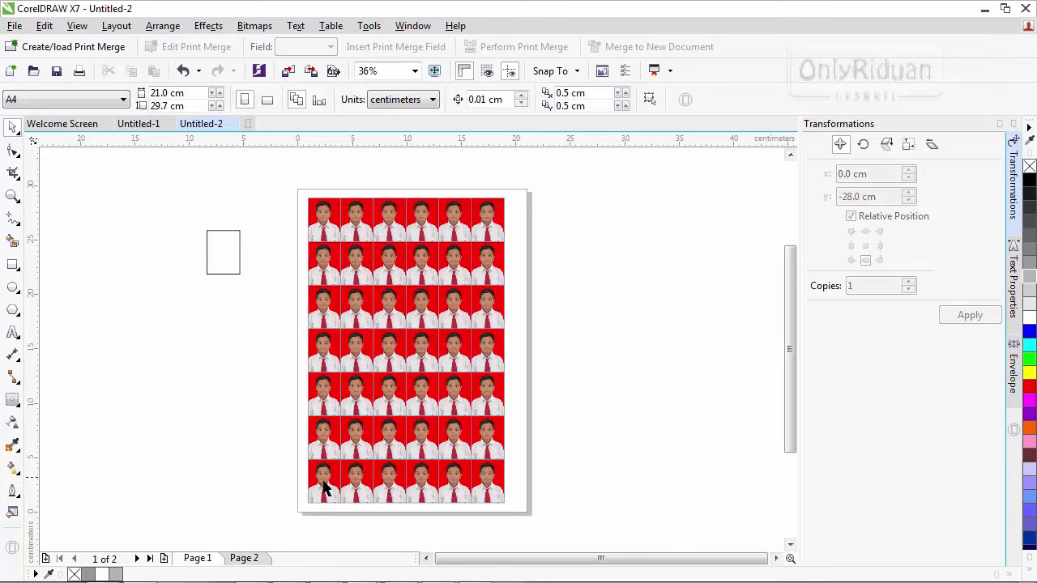
drag(282, 264, 269, 174)
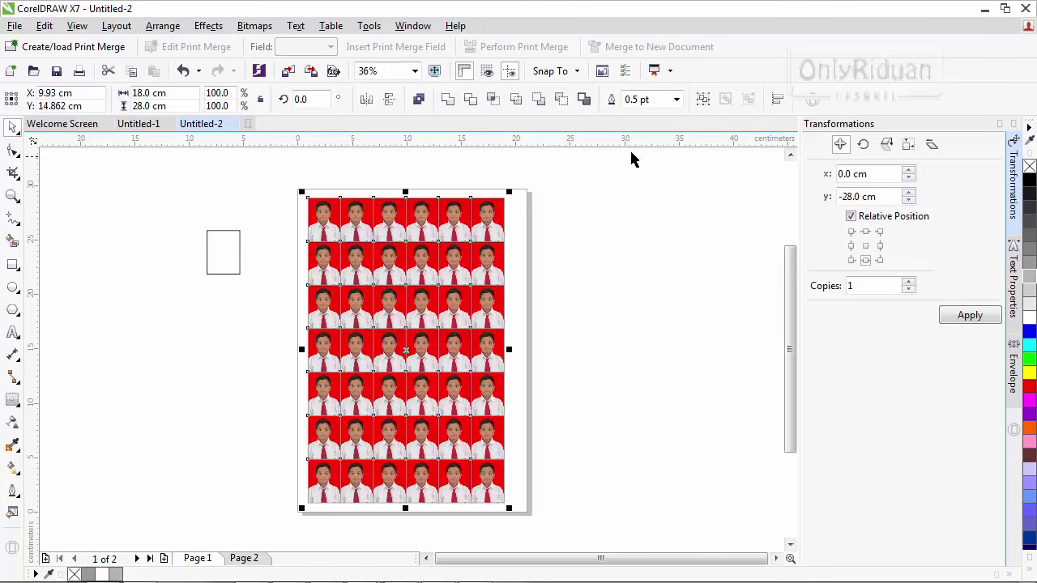
click(702, 99)
key(p)
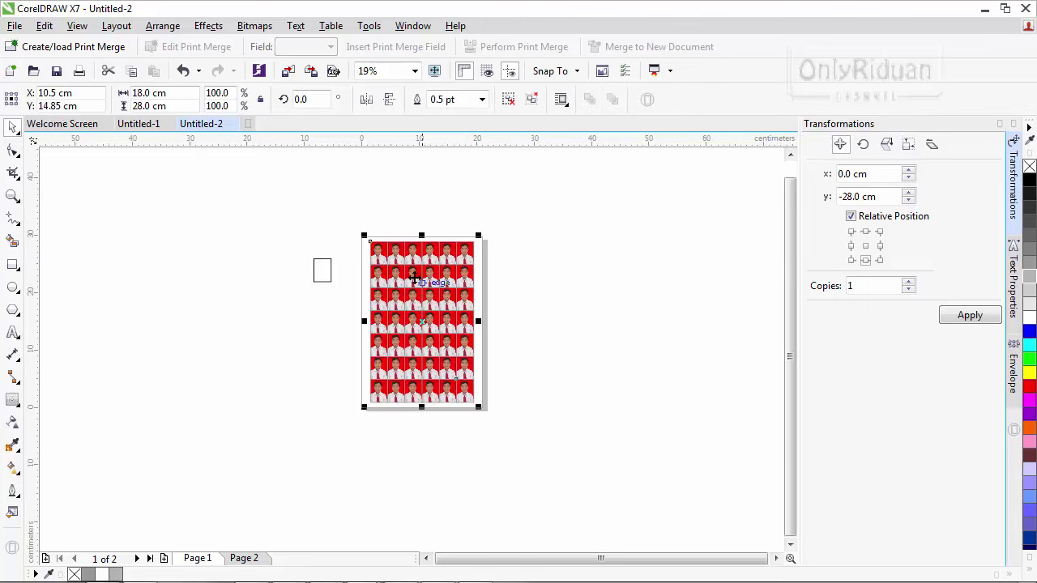
scroll(389, 259, up, 3)
scroll(378, 251, up, 3)
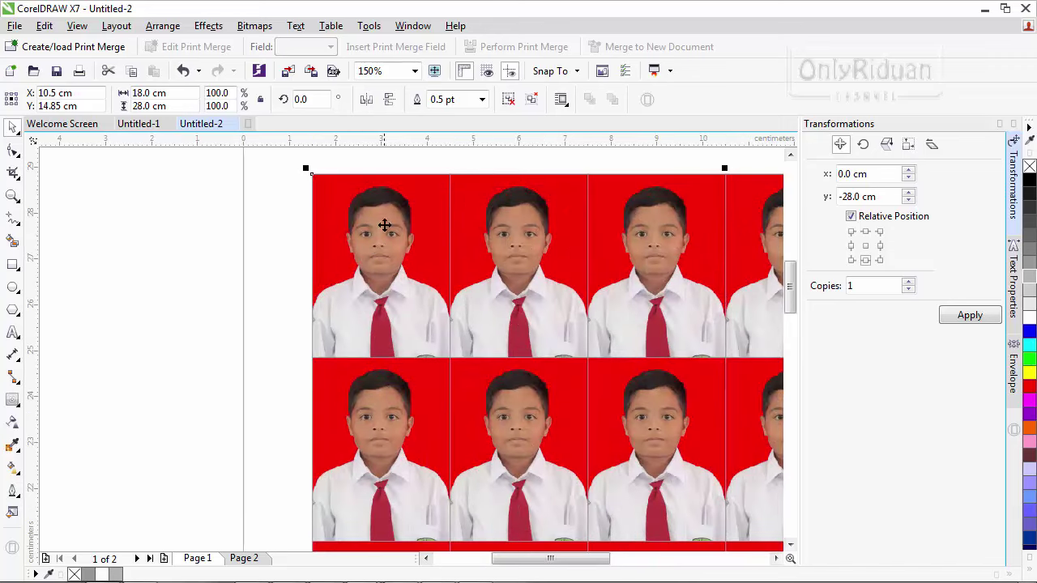
click(243, 557)
scroll(426, 225, up, 3)
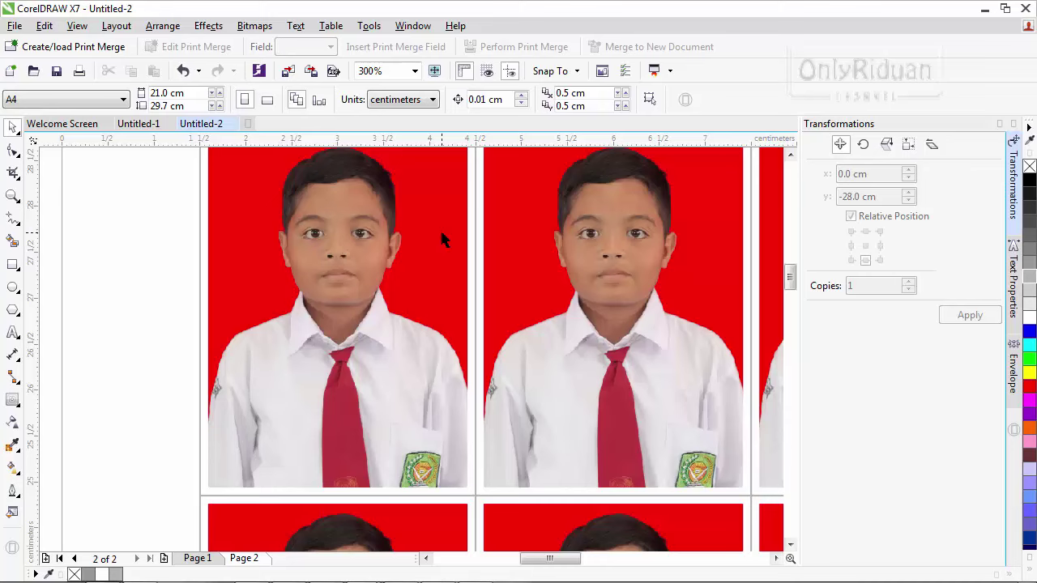
scroll(440, 235, down, 3)
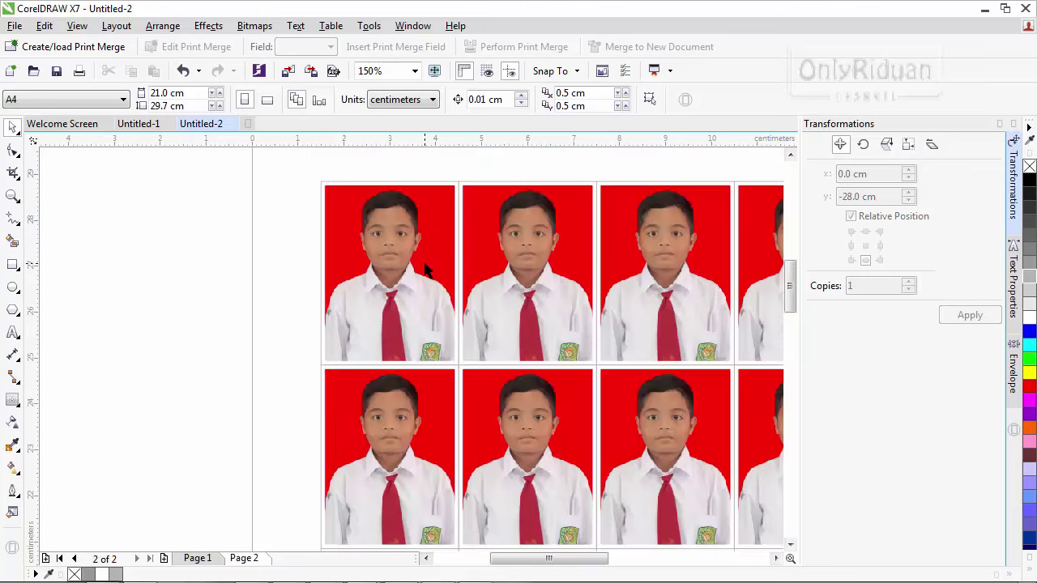
click(203, 558)
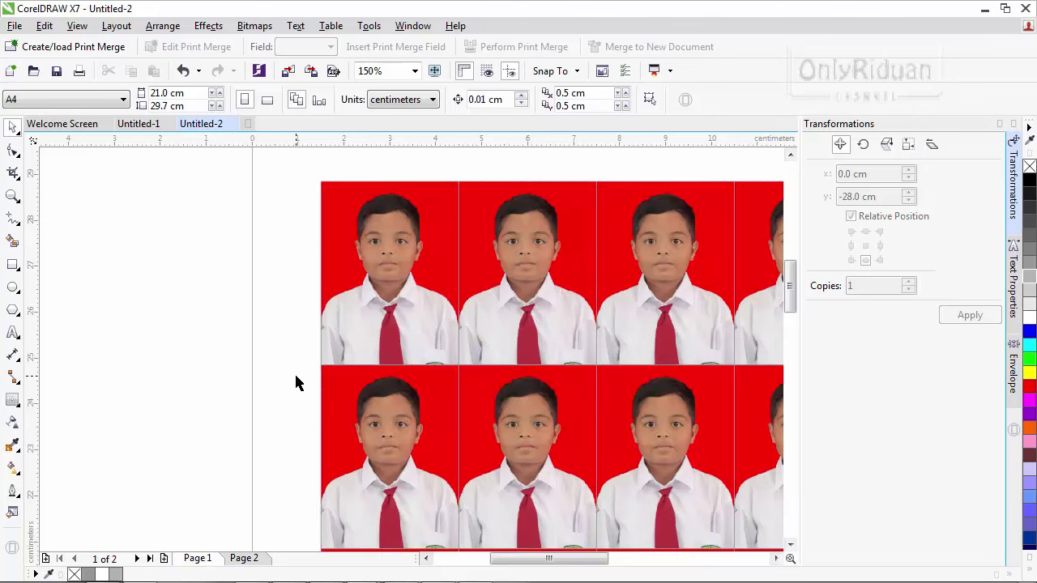
scroll(296, 381, down, 3)
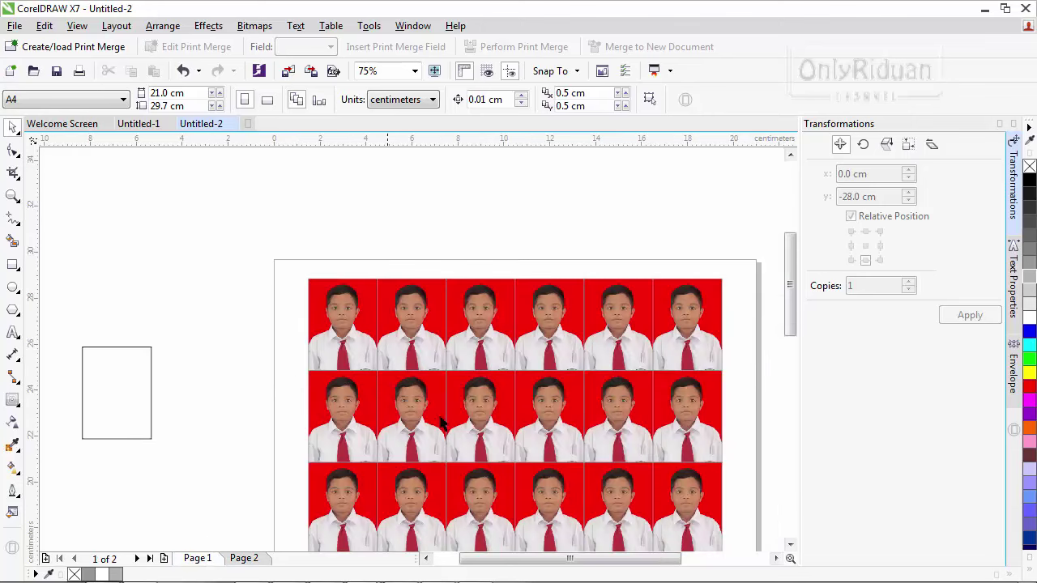
click(790, 544)
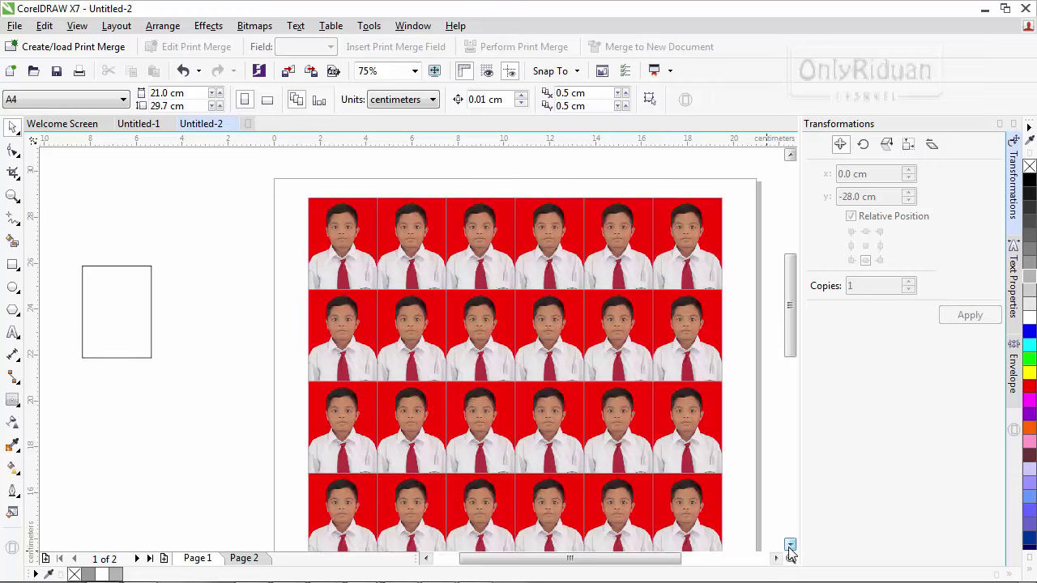
- Move the empty rectangle and resize it to 4 cm wide by 6 cm high
click(789, 545)
click(139, 317)
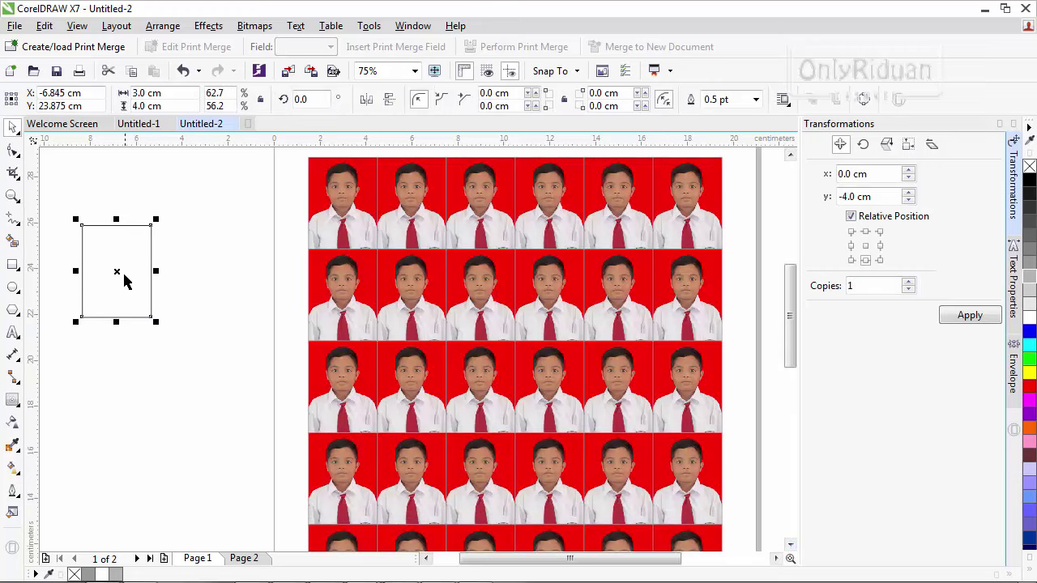
drag(115, 272, 136, 257)
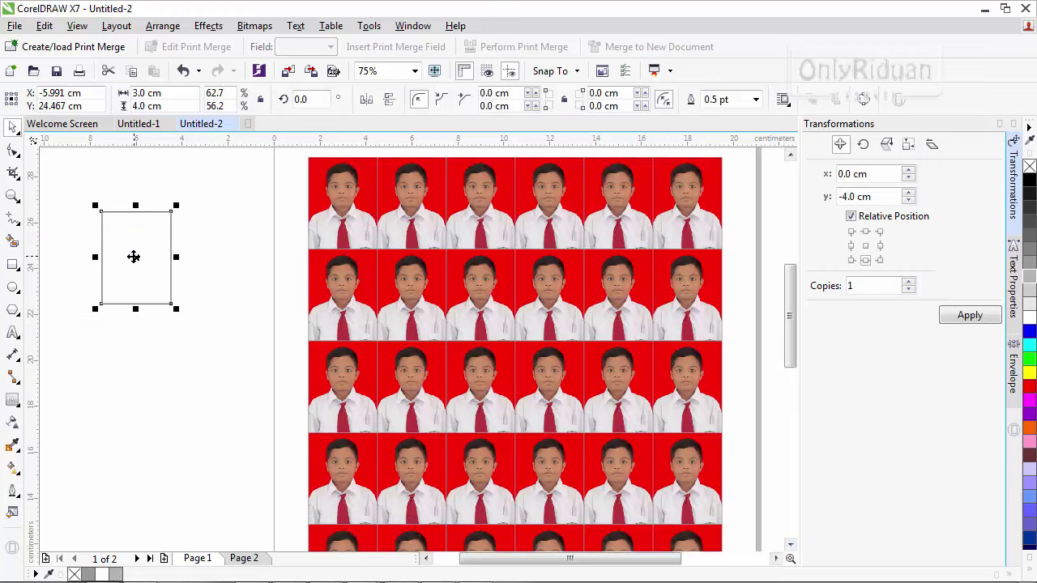
click(148, 219)
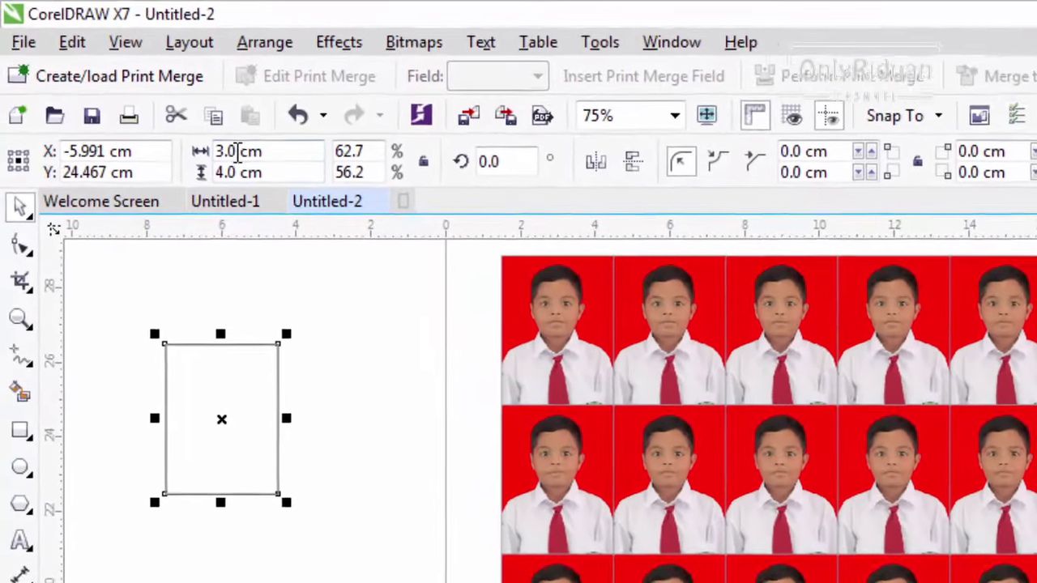
double_click(141, 93)
text(4)
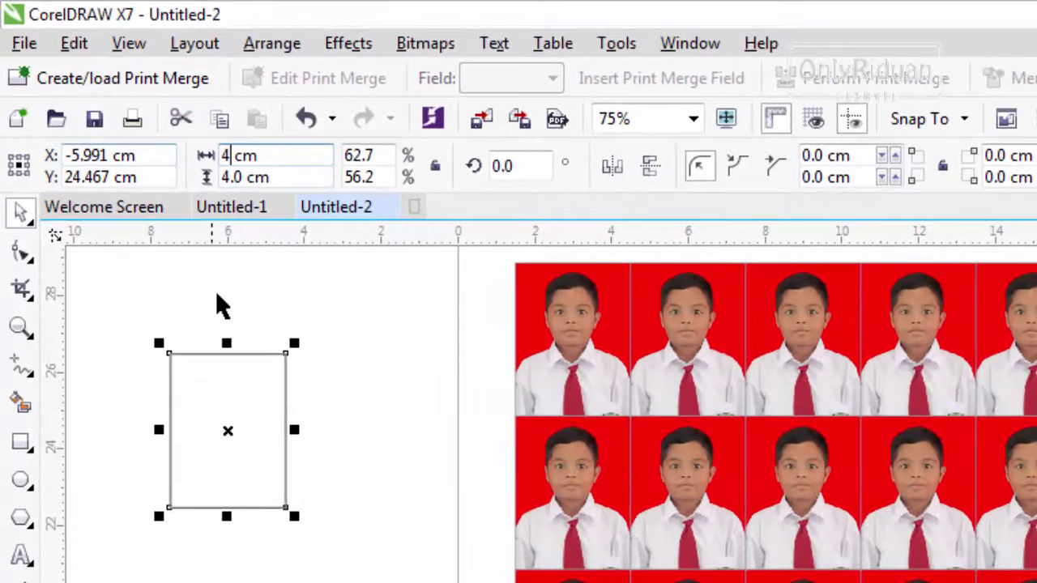
double_click(232, 177)
text(6)
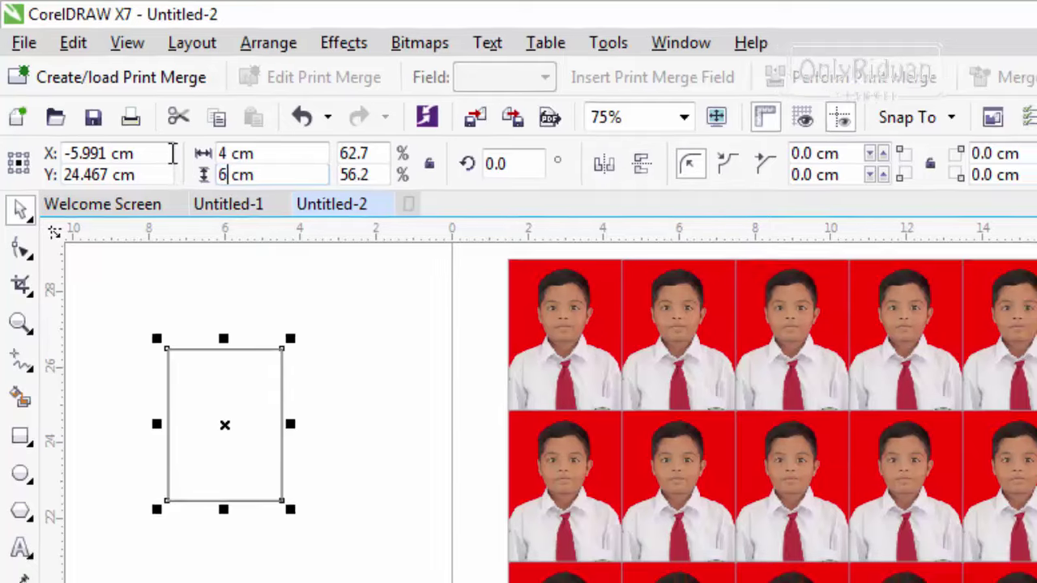
key(Return)
- Place a 3×4 cm photo copy beside the resized frame
click(274, 276)
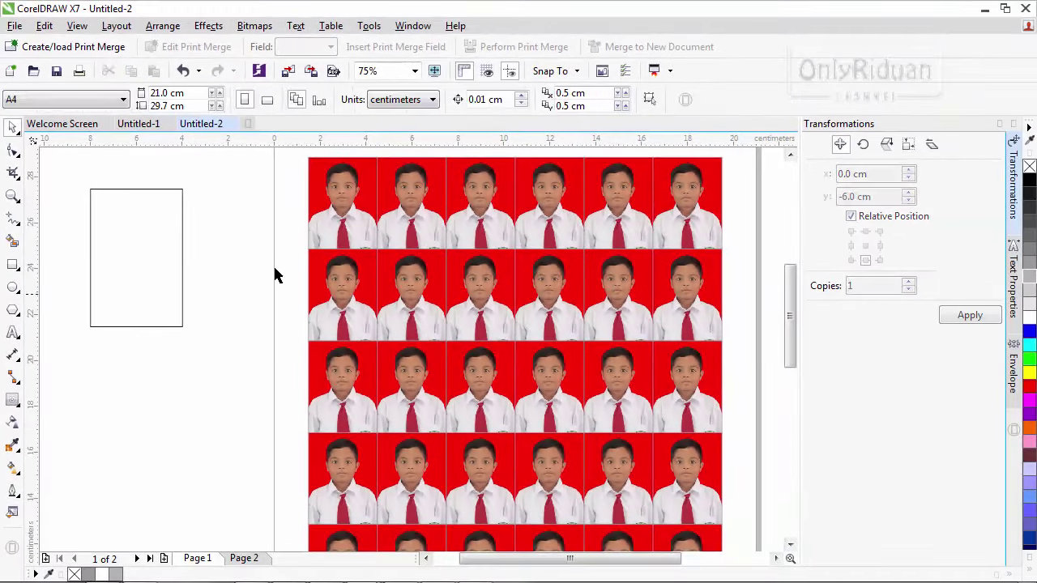
click(349, 185)
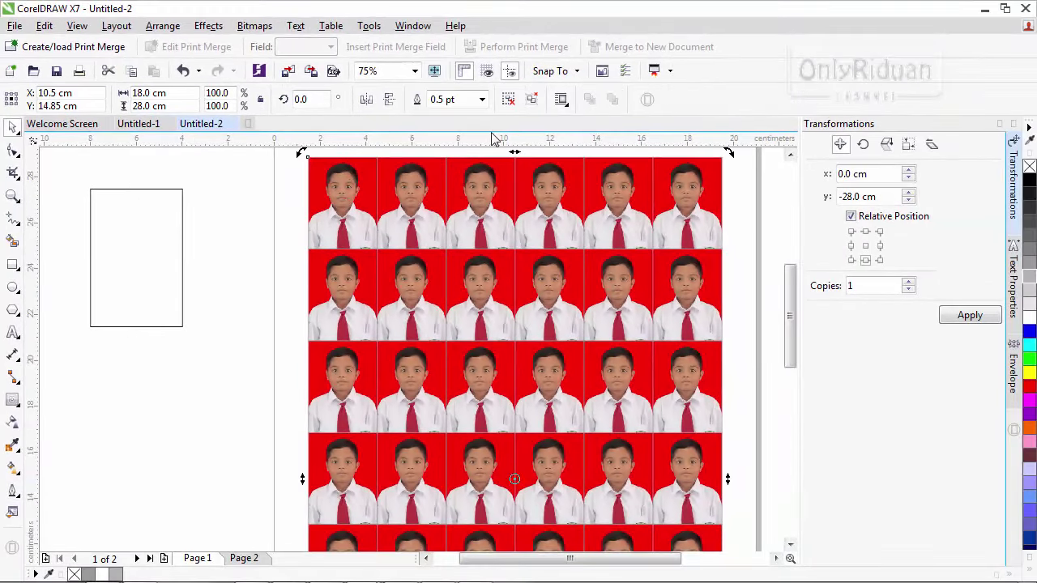
click(224, 205)
- Paste a copy of the 3×4 cm photo, extract the full photo beside the page, and select the empty frame
key(ctrl+v)
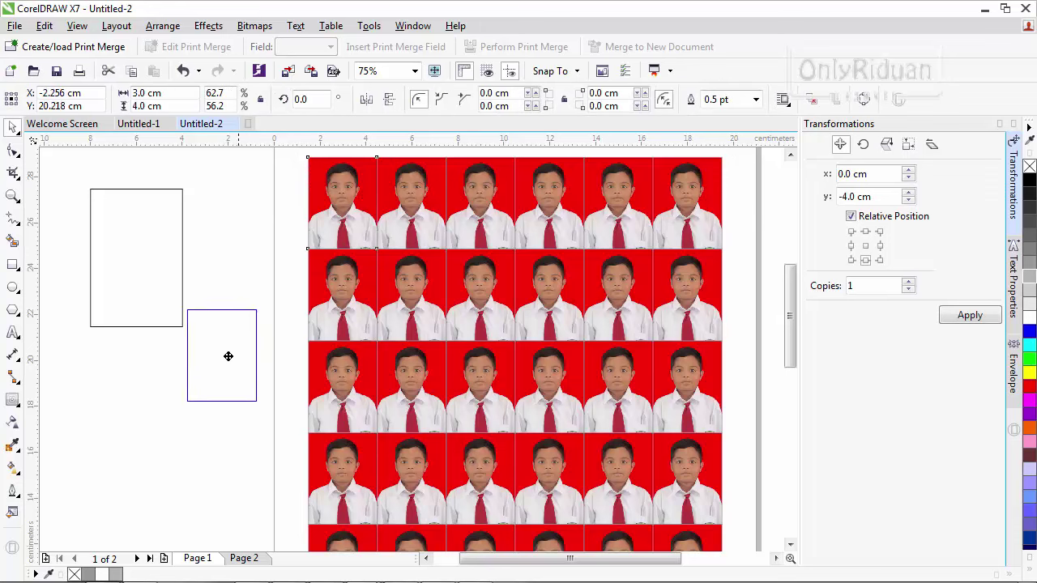
drag(229, 356, 172, 423)
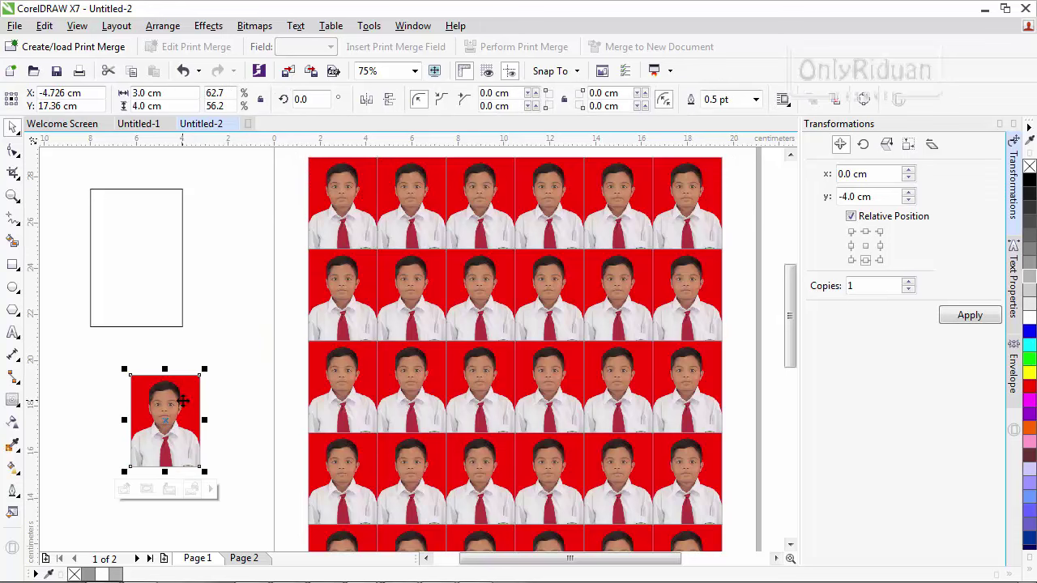
right_click(183, 401)
click(235, 139)
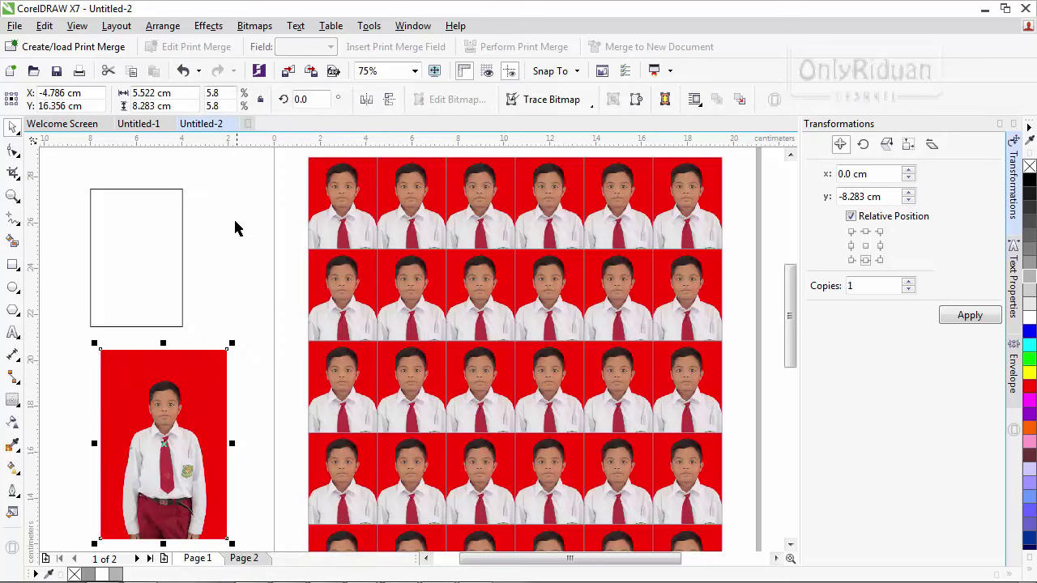
drag(205, 378, 280, 273)
click(156, 419)
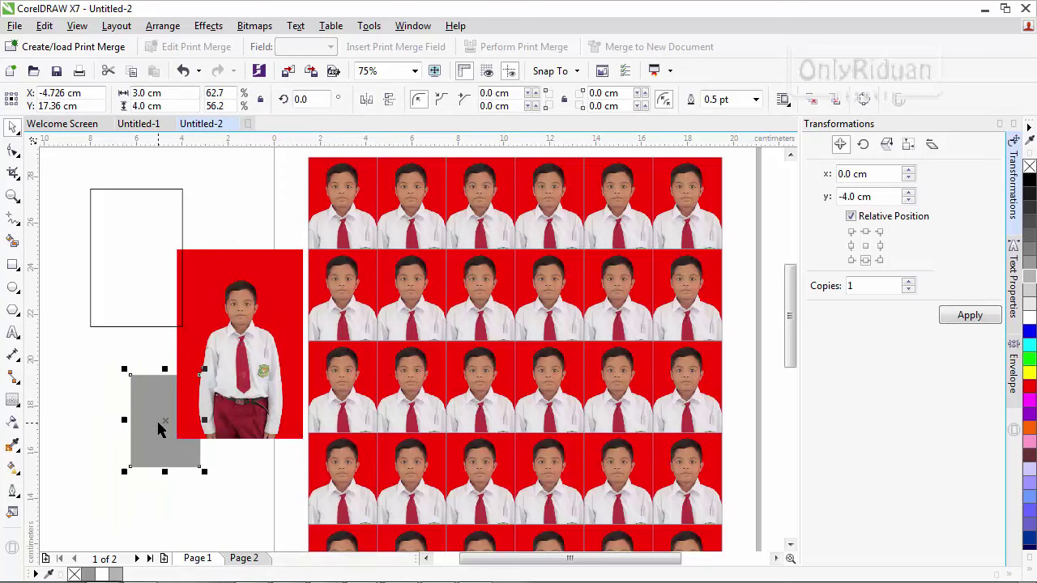
drag(235, 356, 206, 379)
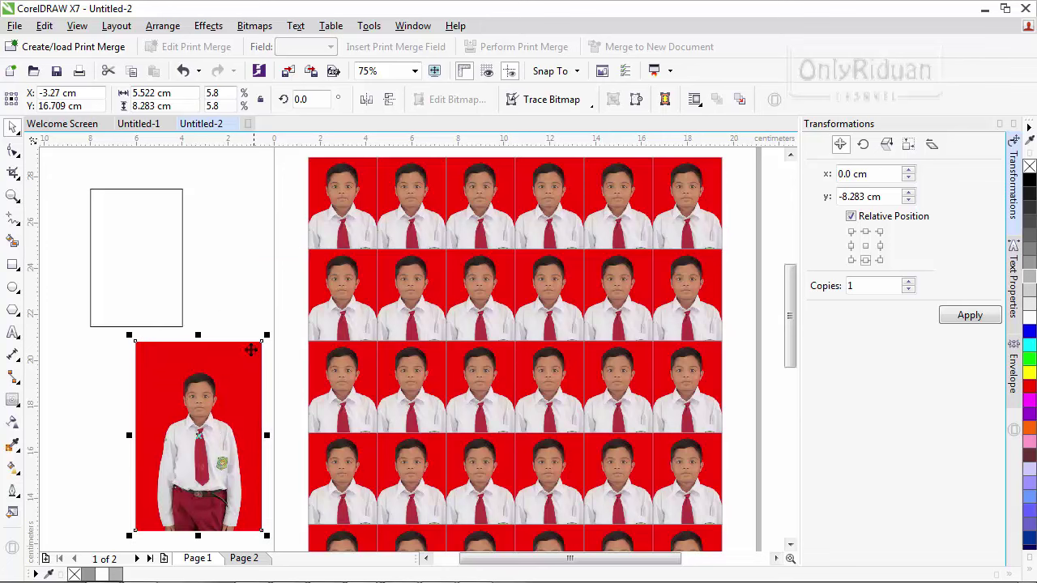
- PowerClip the photo inside the empty 4×6 cm frame and nudge it right
click(211, 28)
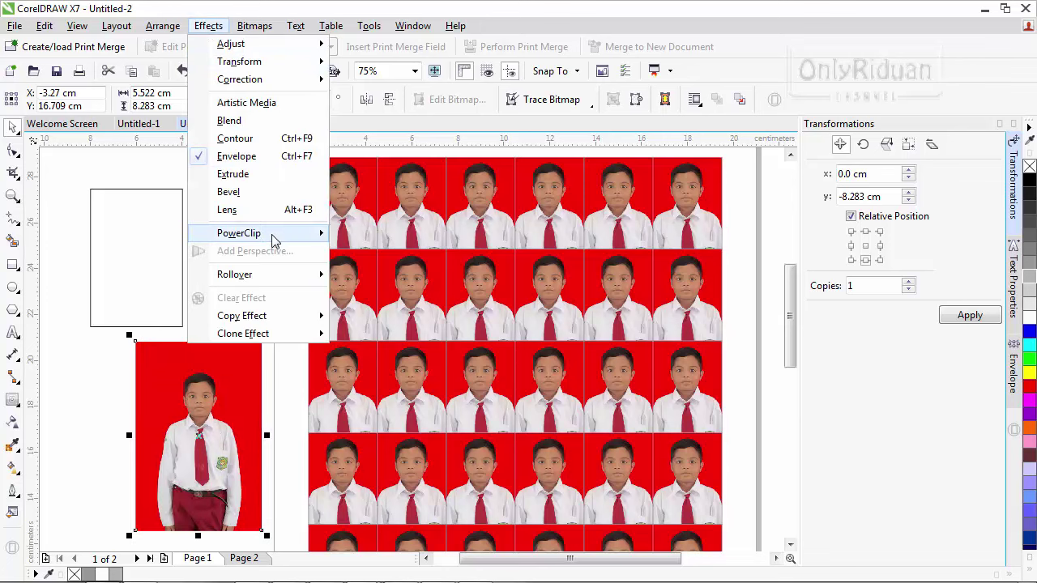
mouse_move(239, 233)
click(373, 235)
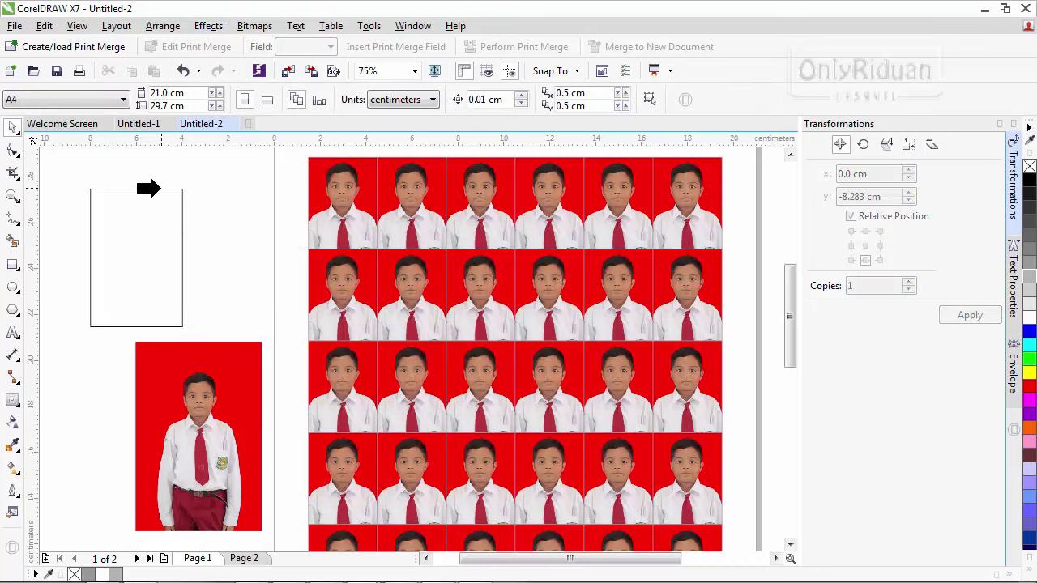
click(159, 189)
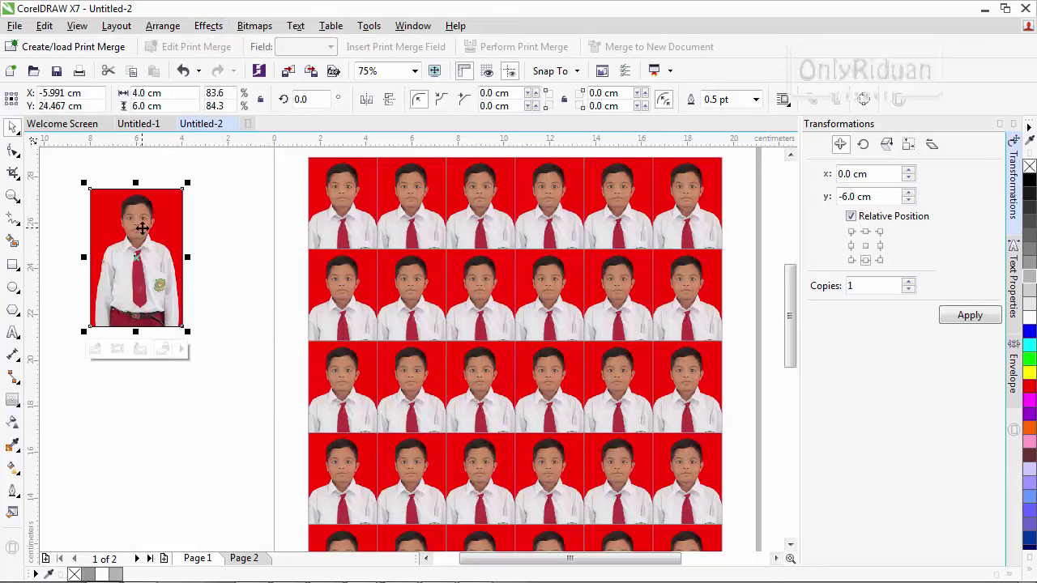
drag(139, 244, 179, 243)
- Enlarge and recentre the photo inside the frame until it fills it, then finish editing
right_click(177, 232)
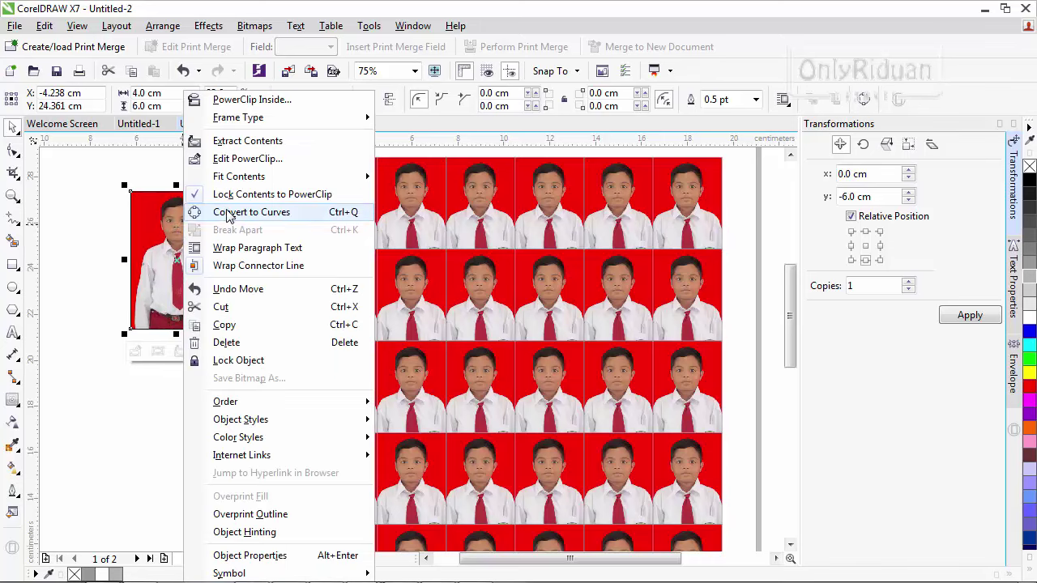
click(243, 159)
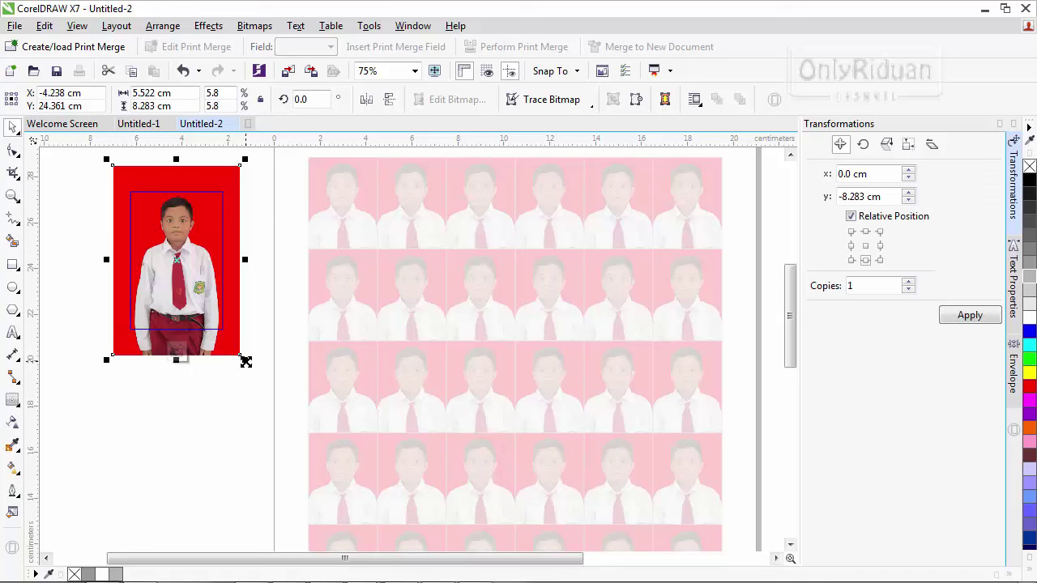
drag(245, 362, 263, 391)
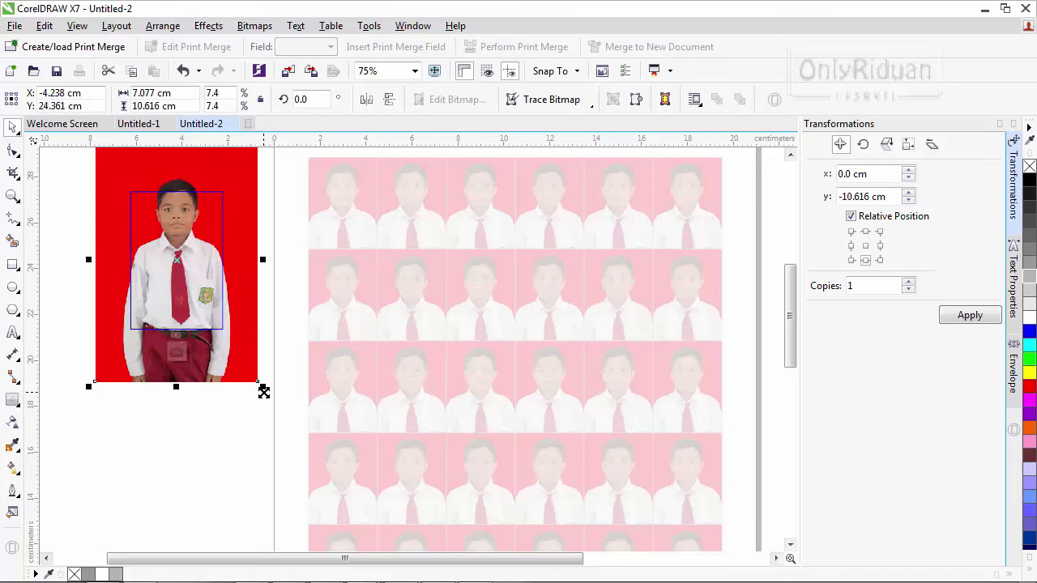
drag(197, 232, 184, 243)
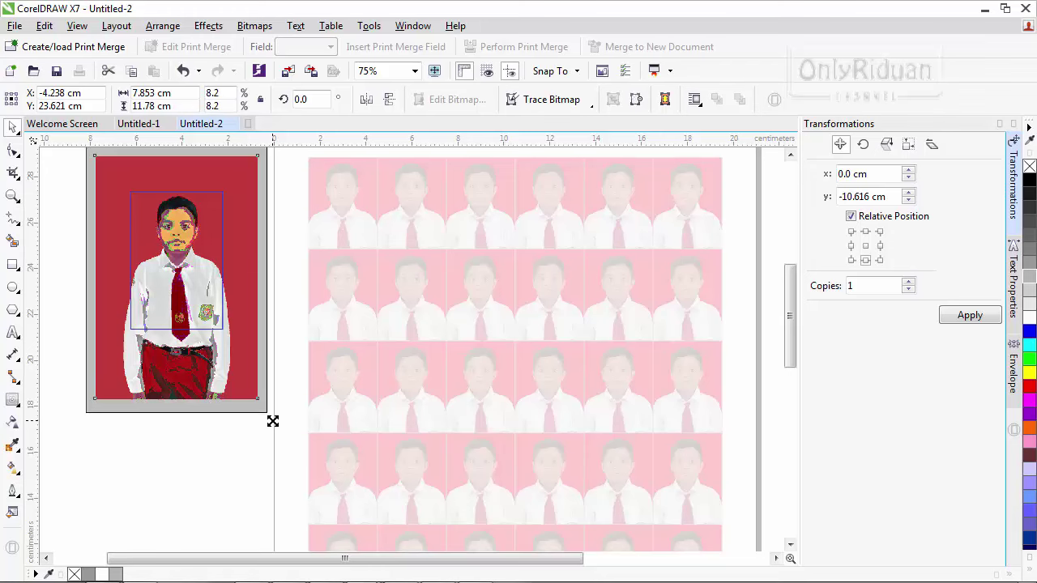
drag(263, 406, 272, 417)
drag(177, 248, 177, 258)
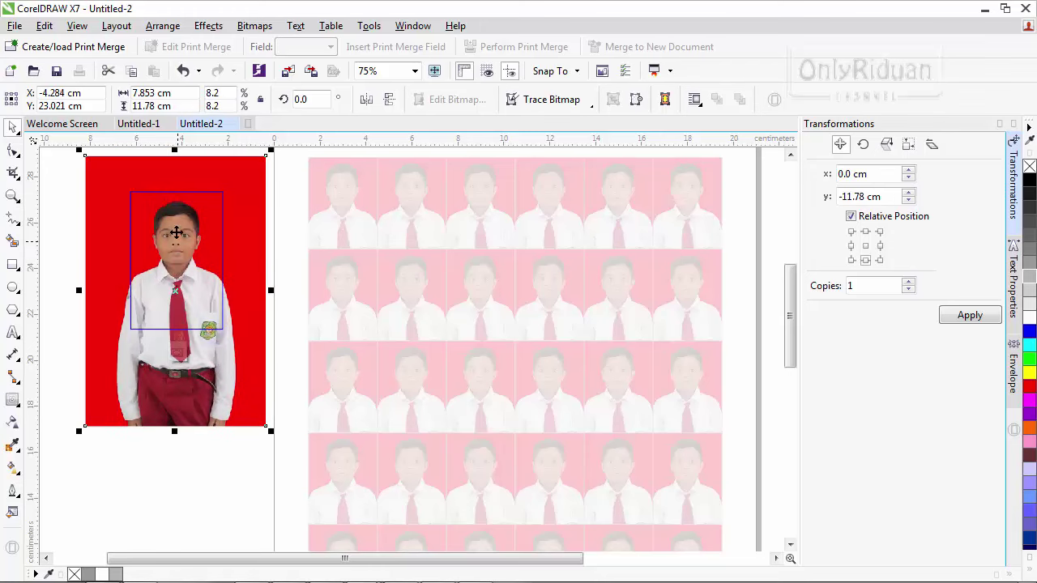
right_click(172, 231)
click(198, 211)
scroll(208, 242, down, 2)
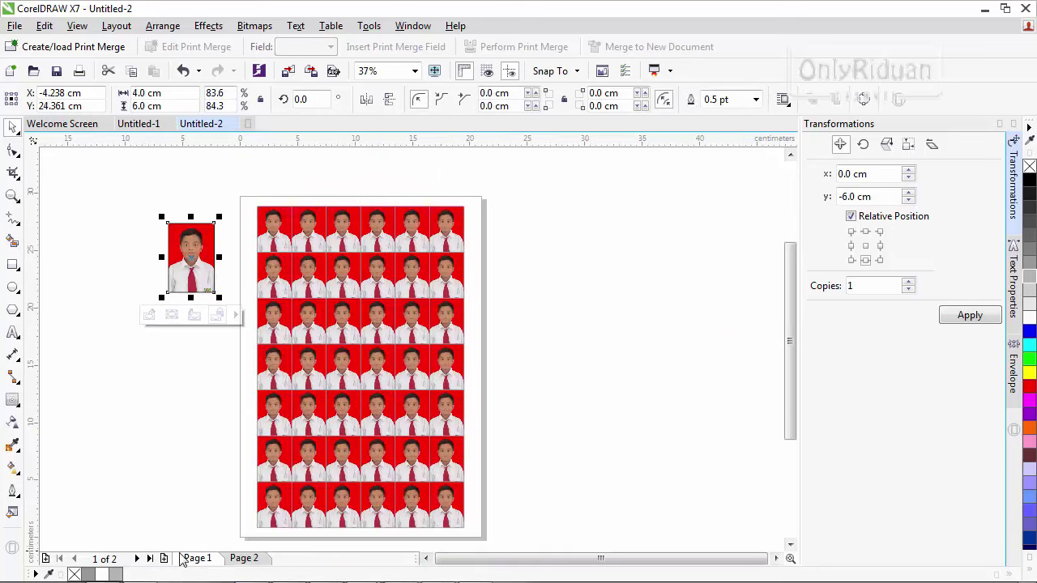
- Add Page 2, place the photo top-left, and copy it at 4 cm right offsets into a row
click(166, 558)
drag(202, 274, 274, 241)
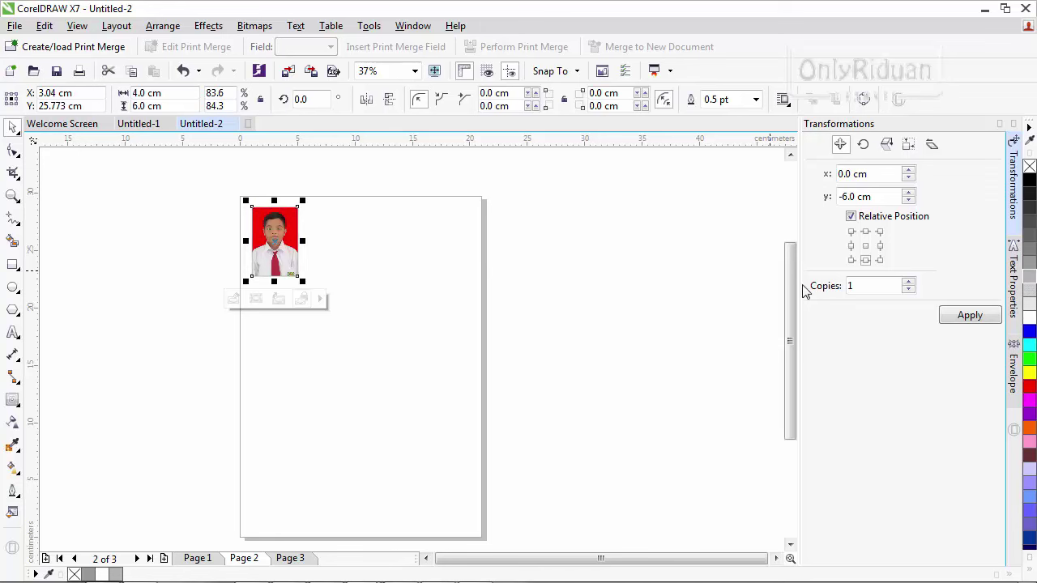
triple_click(847, 197)
text(0)
triple_click(858, 173)
text(4)
click(970, 316)
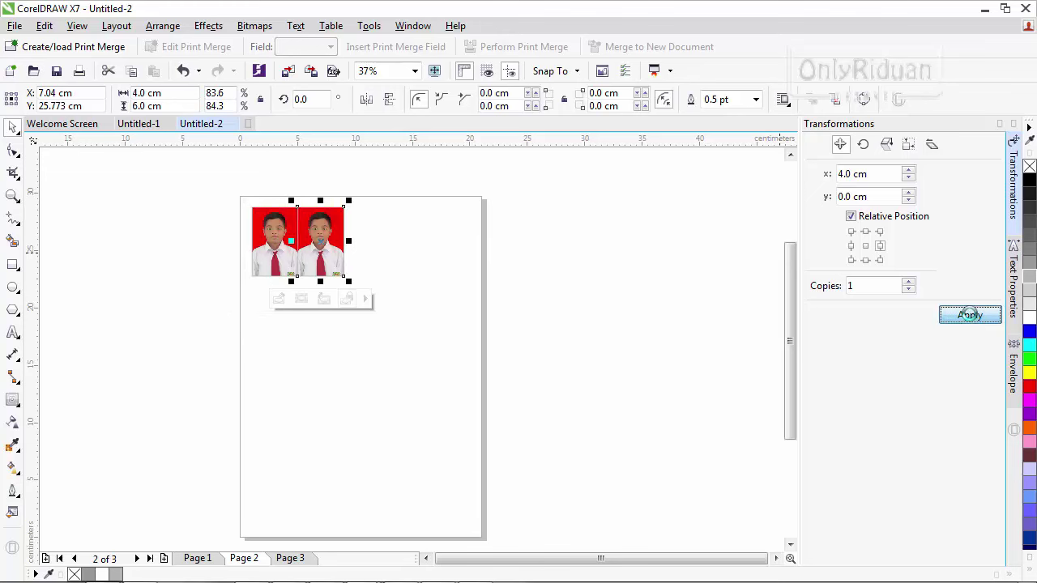
click(971, 316)
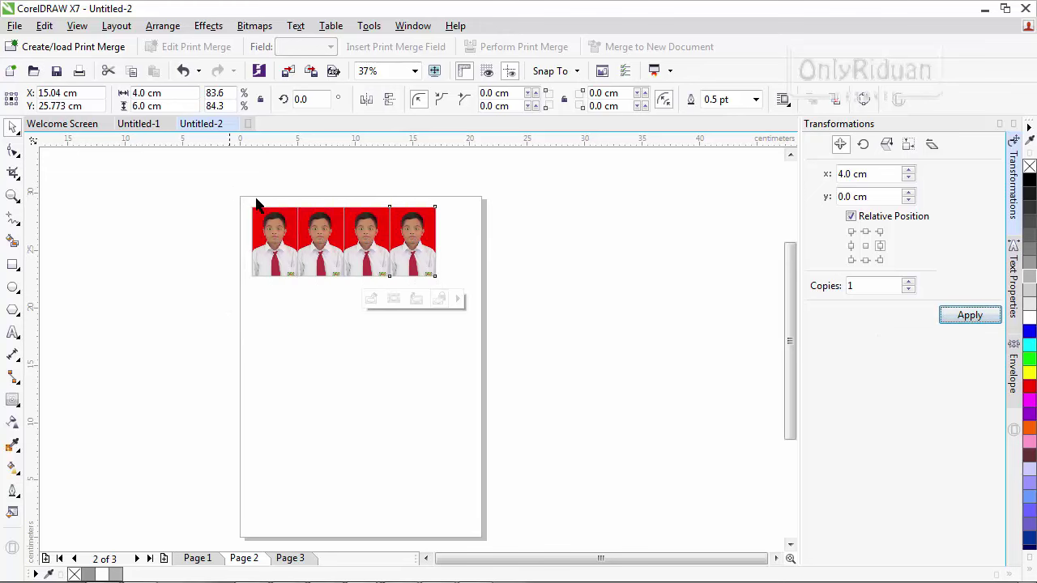
- Duplicate the row 6 cm downward into further rows, forming a 4×4 grid, and zoom in
drag(230, 185, 527, 318)
click(865, 260)
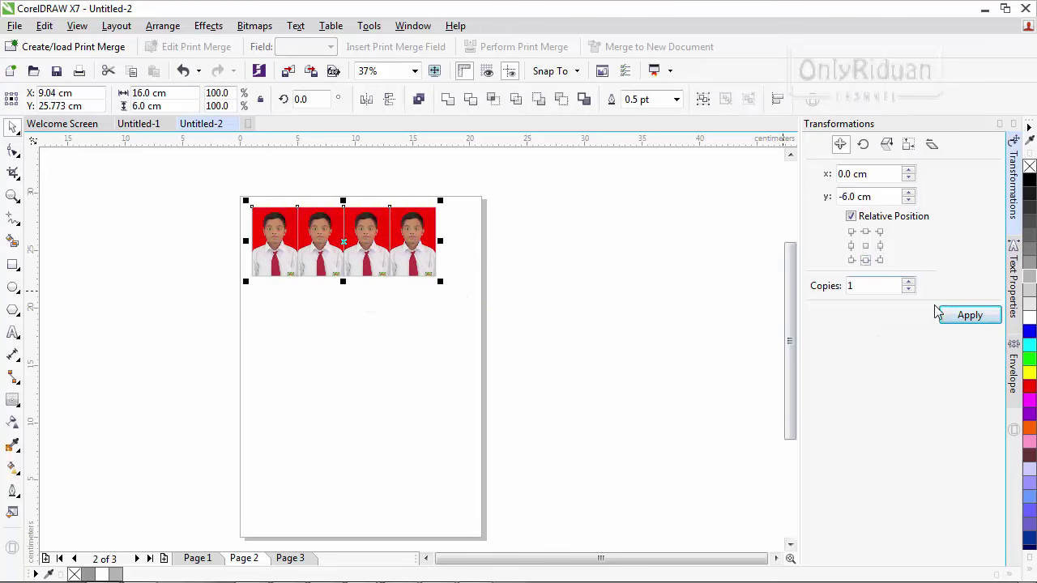
click(952, 314)
click(962, 317)
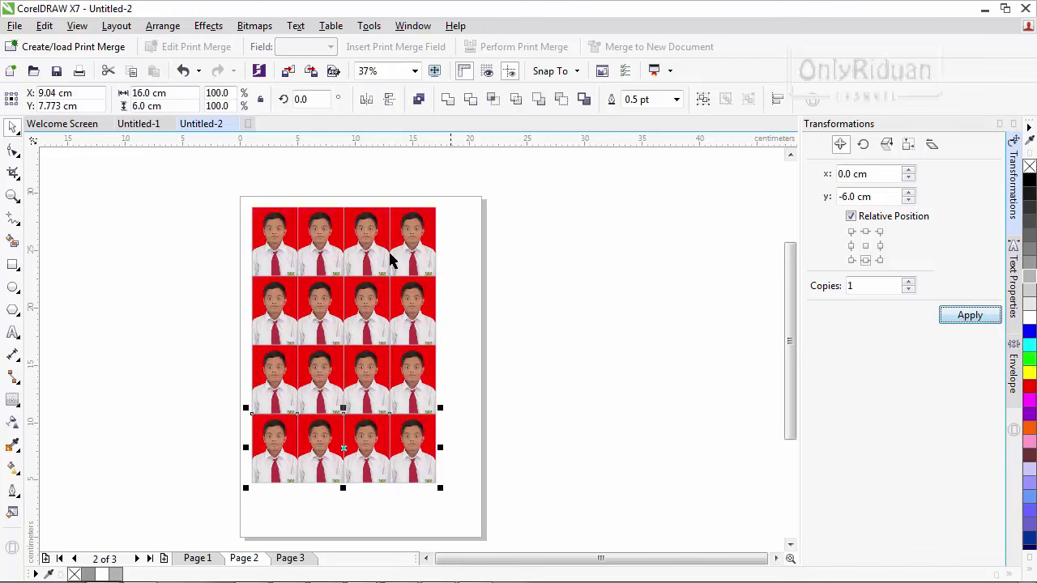
click(12, 195)
drag(220, 191, 352, 295)
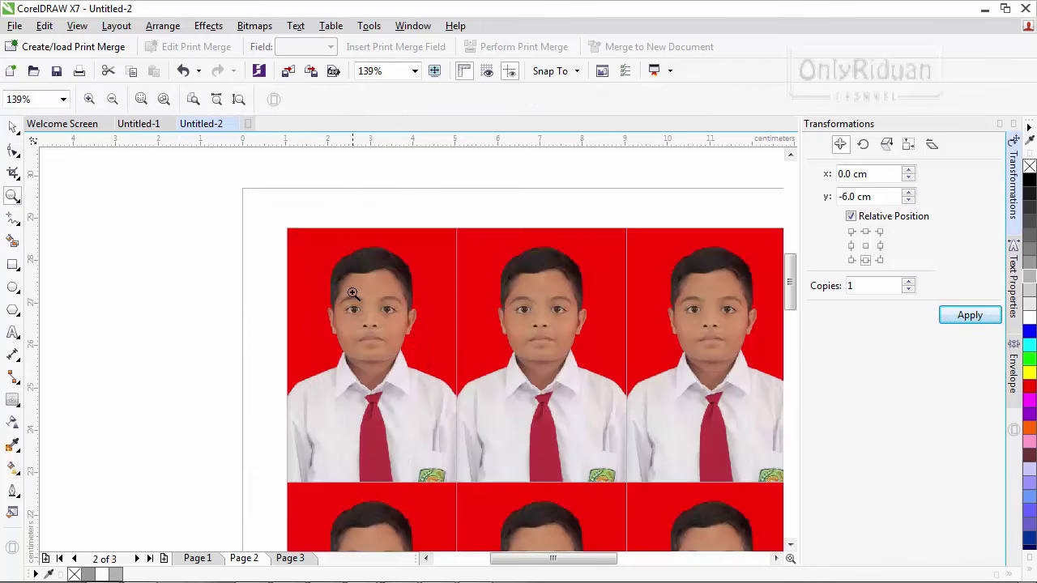
- Zoom in to check the joins between photos, then zoom out and marquee-select the extra columns
click(503, 301)
click(331, 268)
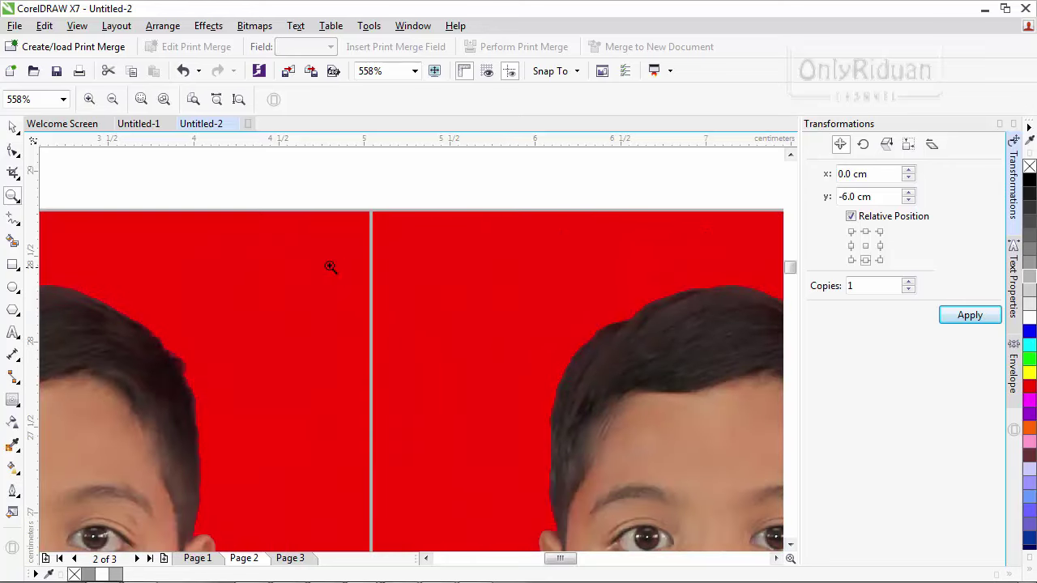
scroll(372, 281, down, 3)
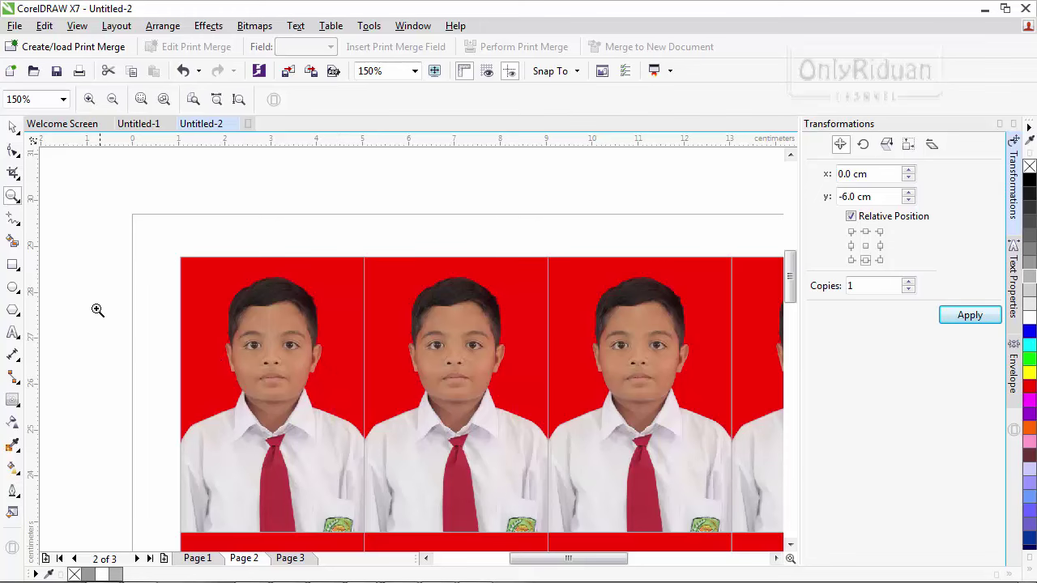
right_click(92, 302)
click(12, 127)
click(204, 288)
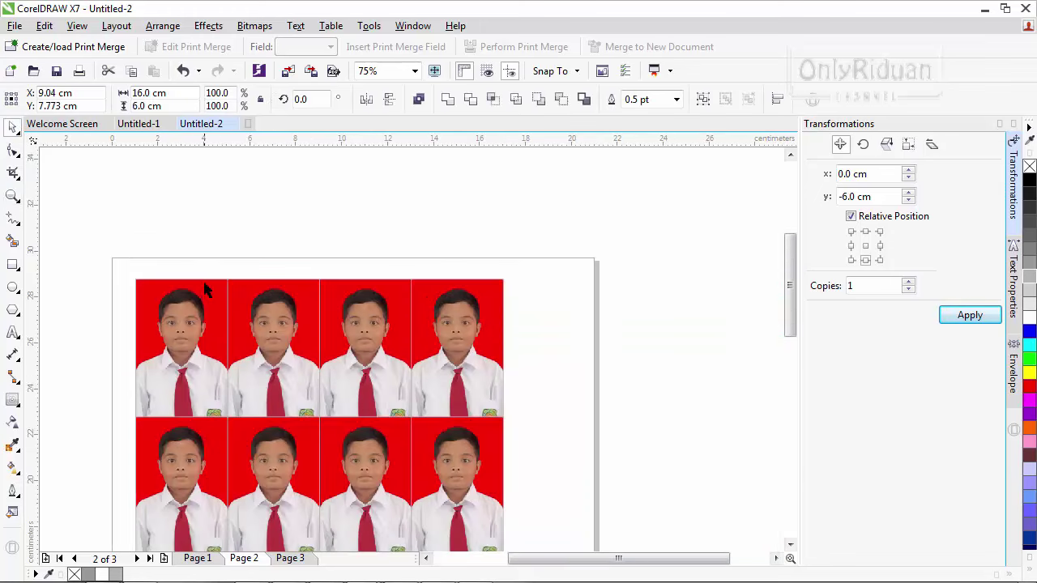
scroll(204, 289, down, 2)
mouse_move(154, 249)
mouse_down()
mouse_move(343, 463)
mouse_move(195, 272)
mouse_up()
- Delete the extra columns and lower three photos, leaving one photo, and zoom in on it
key(Delete)
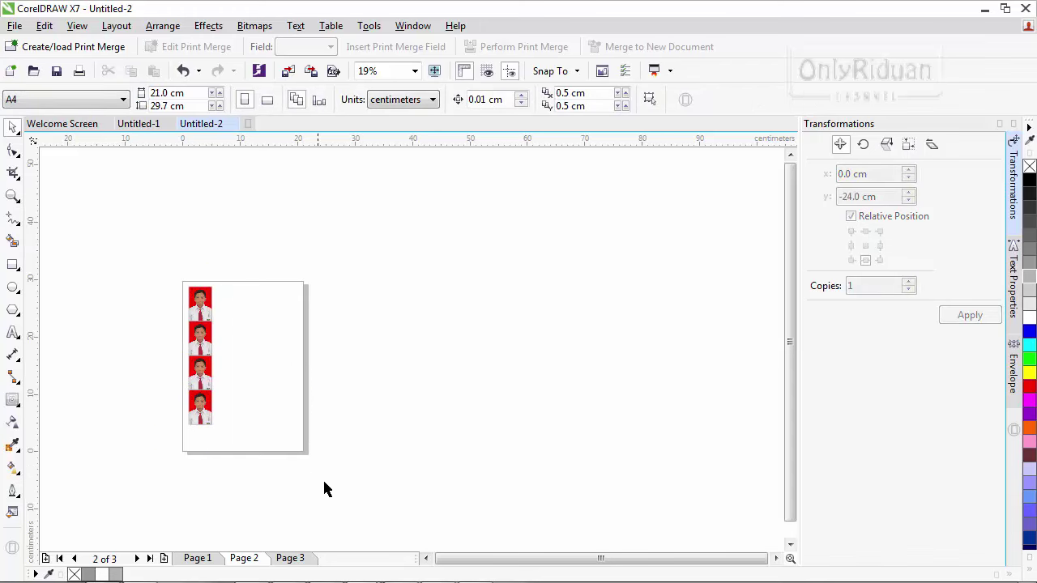
drag(324, 484, 151, 319)
key(Delete)
click(12, 195)
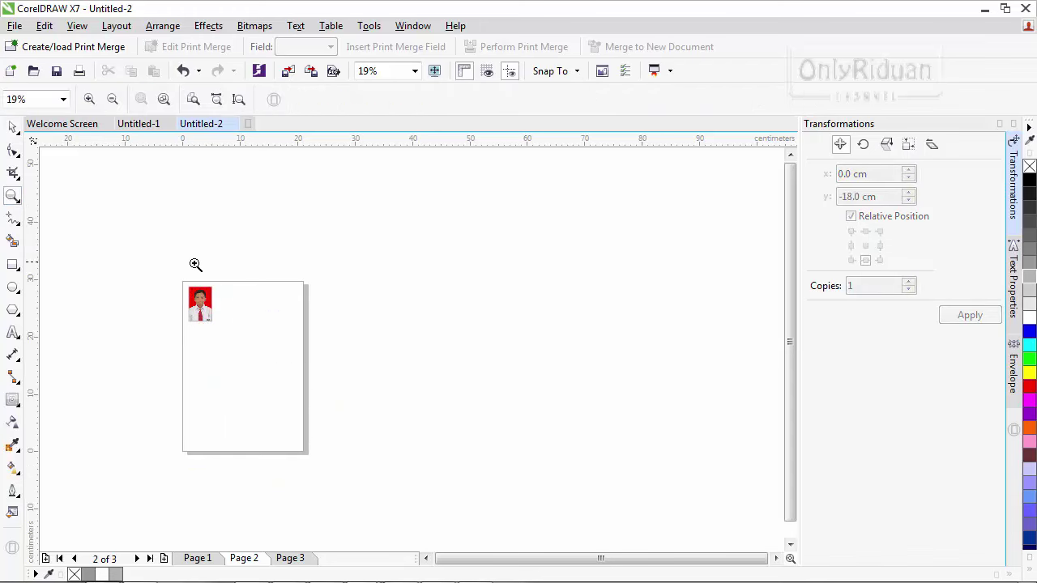
drag(166, 253, 341, 374)
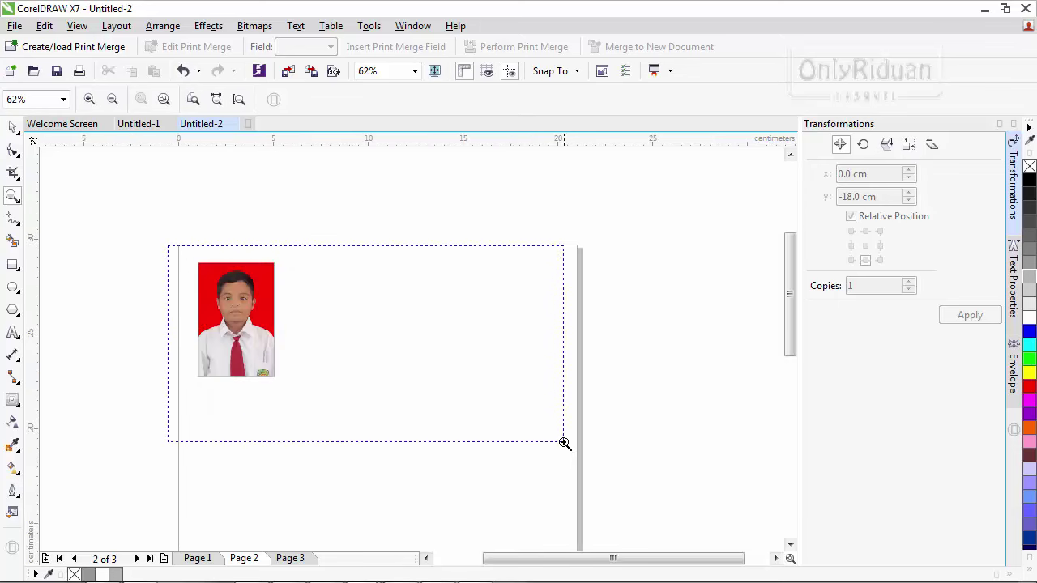
drag(565, 443, 565, 443)
click(13, 128)
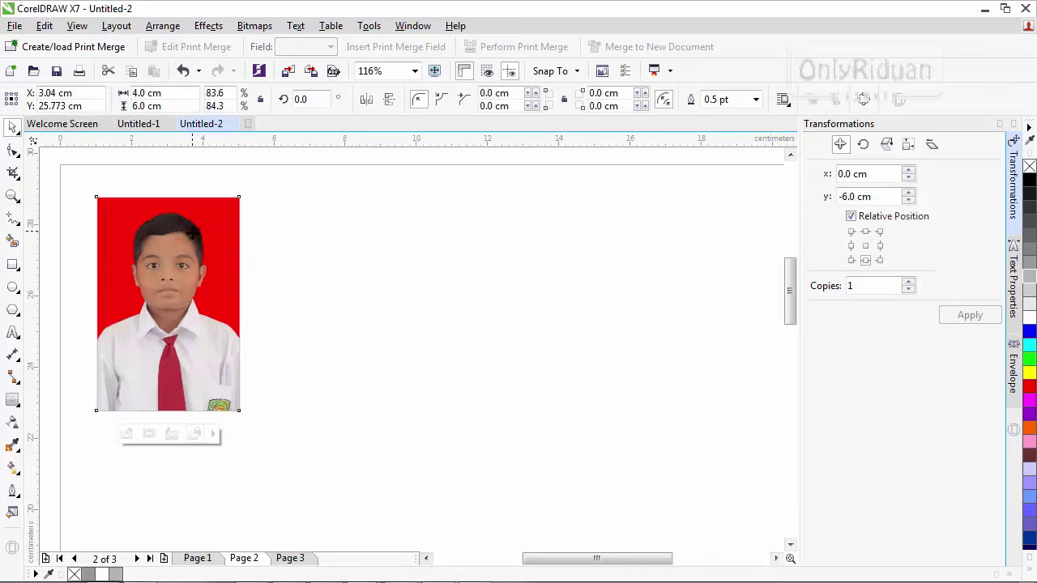
- Copy the photo rightward at a 4.2 cm offset to create spaced copies
click(880, 245)
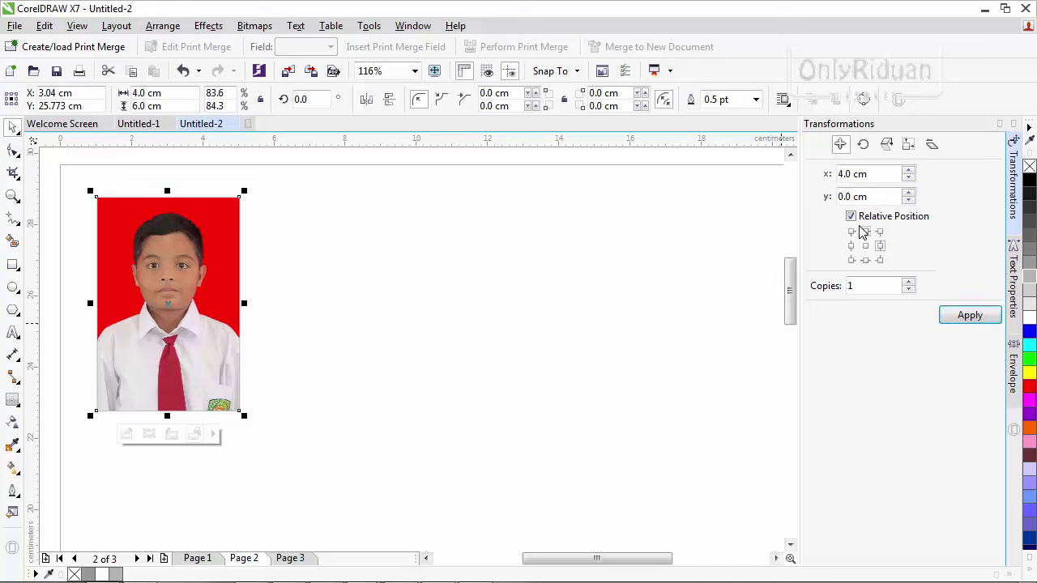
double_click(844, 173)
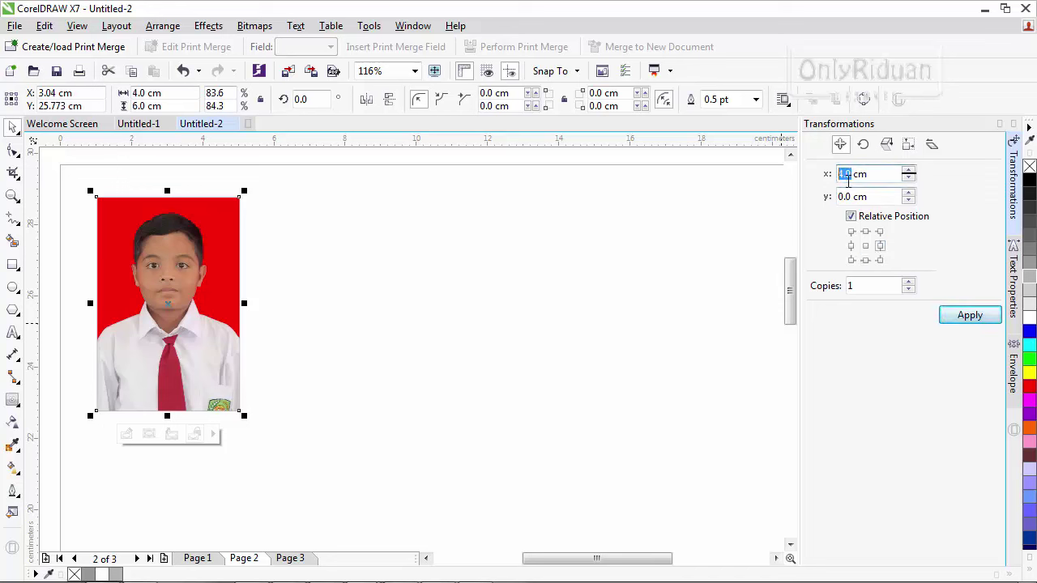
click(848, 173)
text(2)
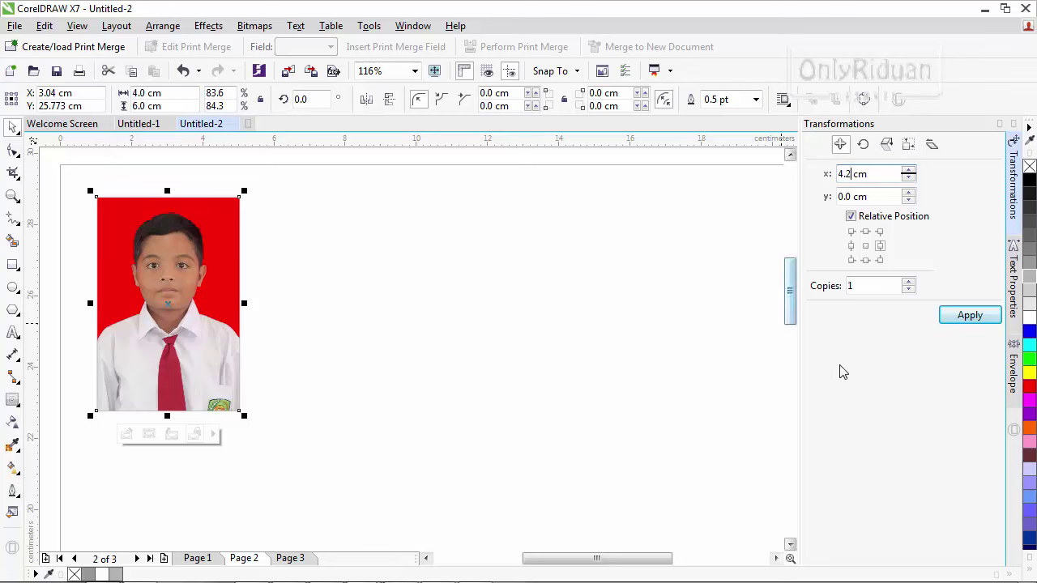
click(948, 321)
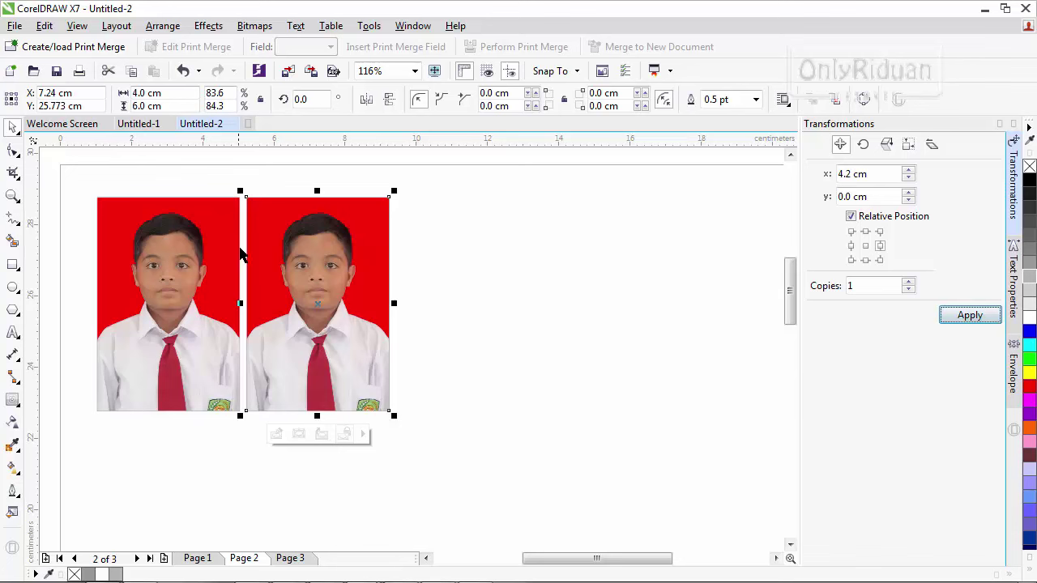
click(980, 318)
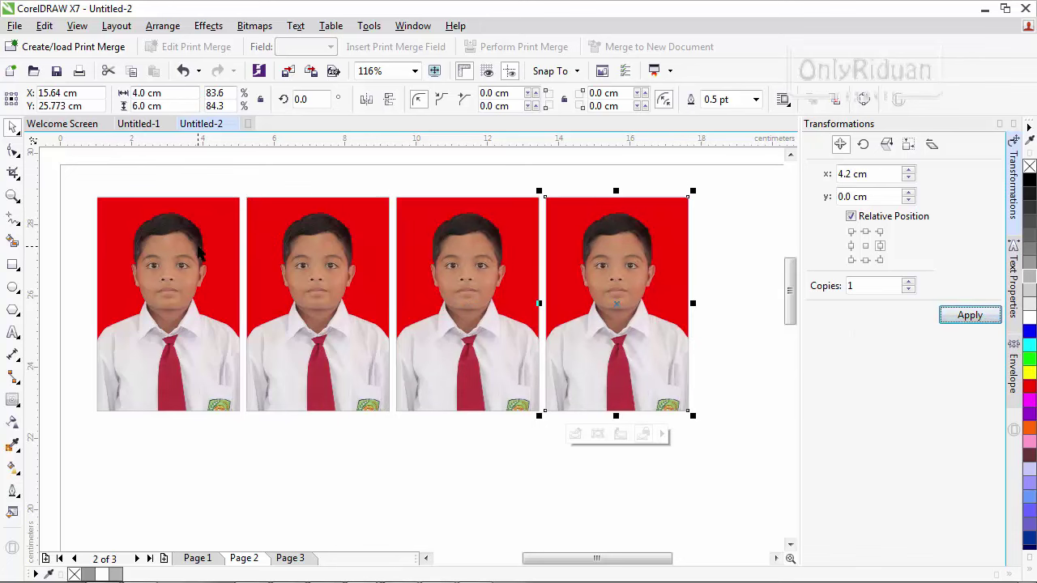
- Select the three spaced copies on the right and delete them
scroll(201, 253, up, 3)
scroll(206, 247, down, 3)
scroll(213, 236, up, 3)
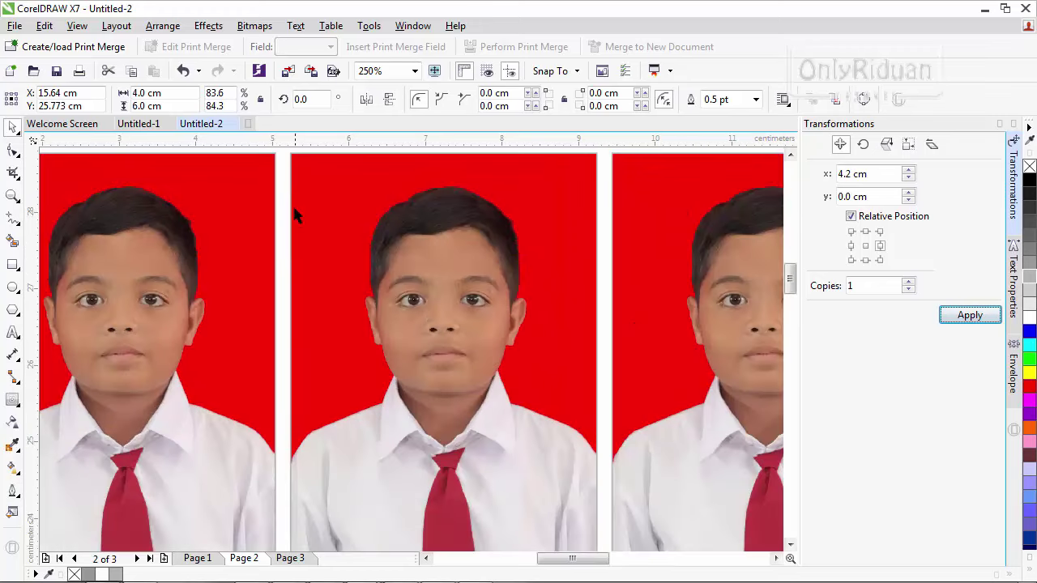
scroll(297, 293, down, 3)
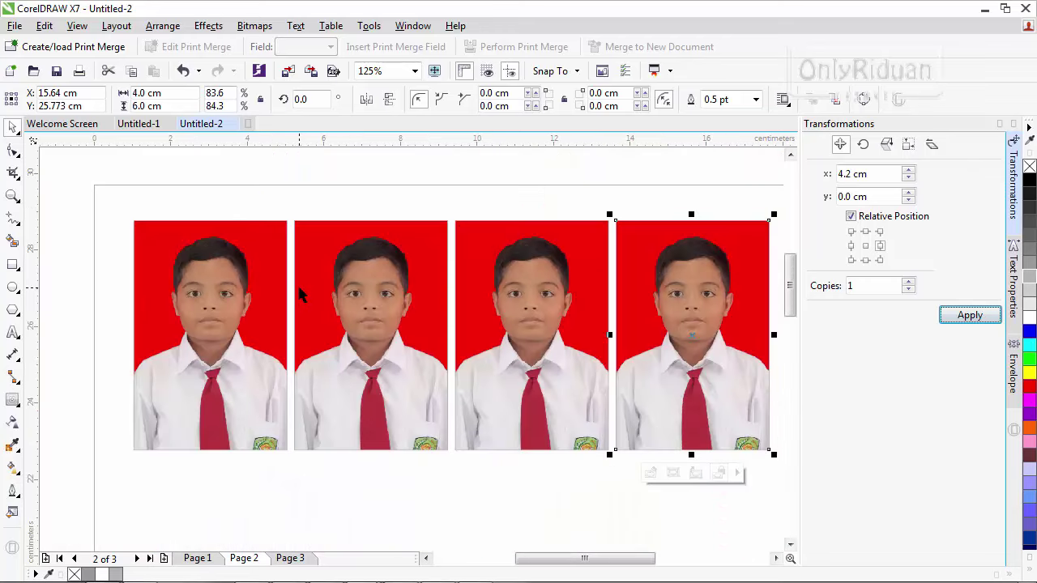
drag(283, 176, 768, 493)
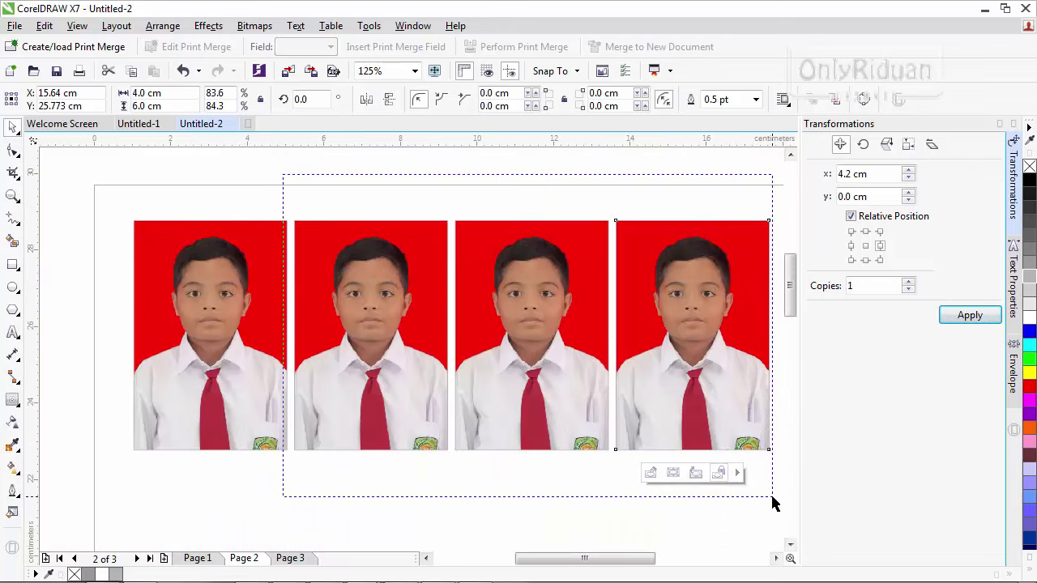
drag(769, 500, 771, 503)
key(Delete)
- Duplicate the remaining photo rightward at a 4.0 cm offset into a touching row
click(280, 283)
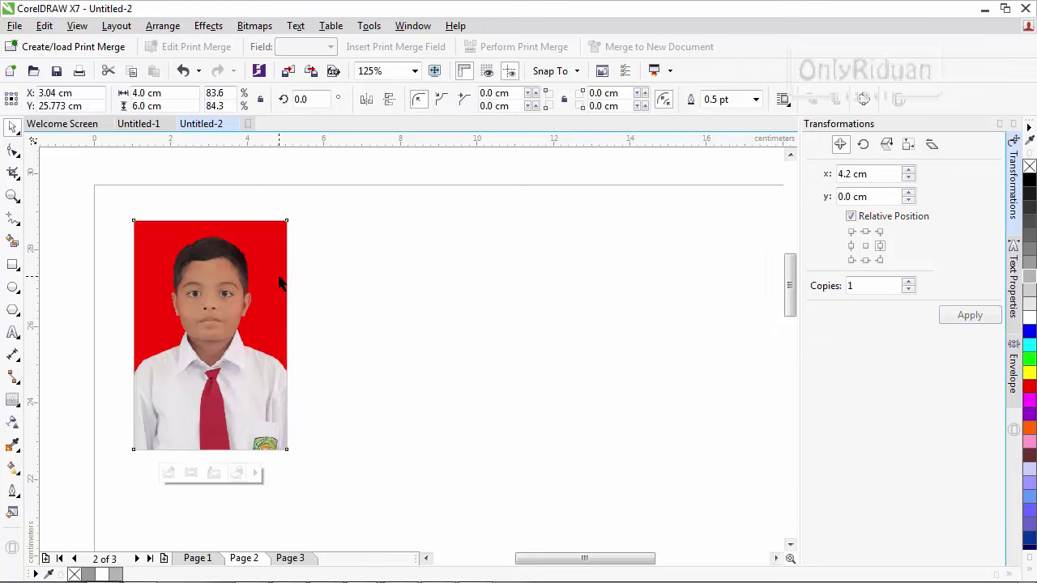
click(879, 247)
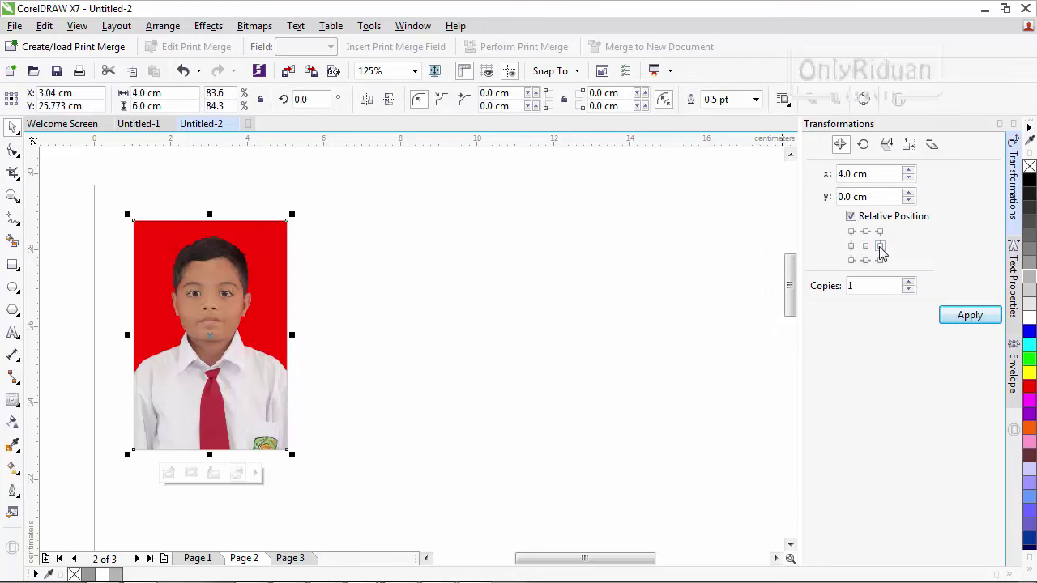
click(975, 318)
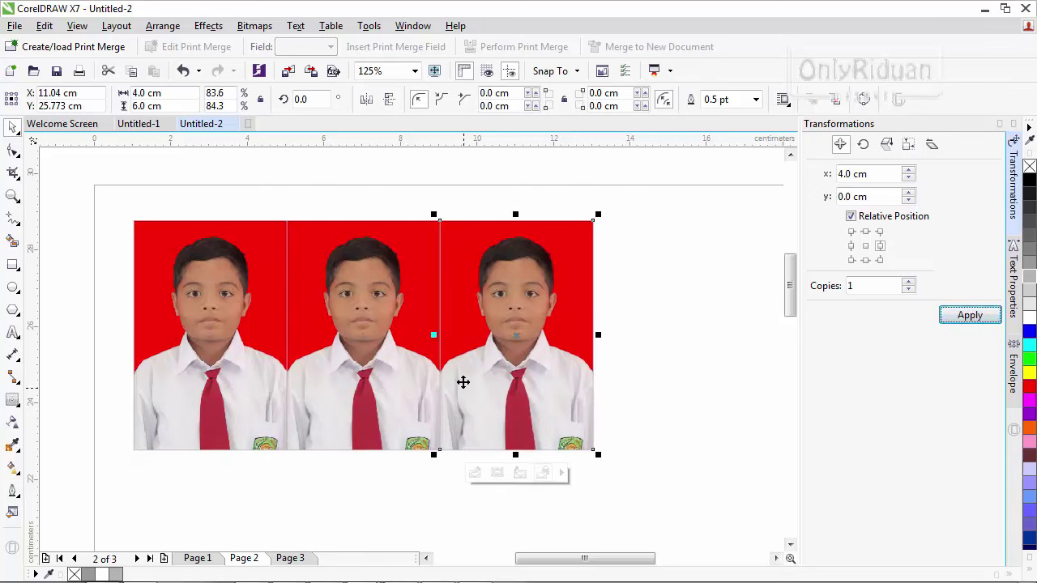
scroll(429, 394, down, 1)
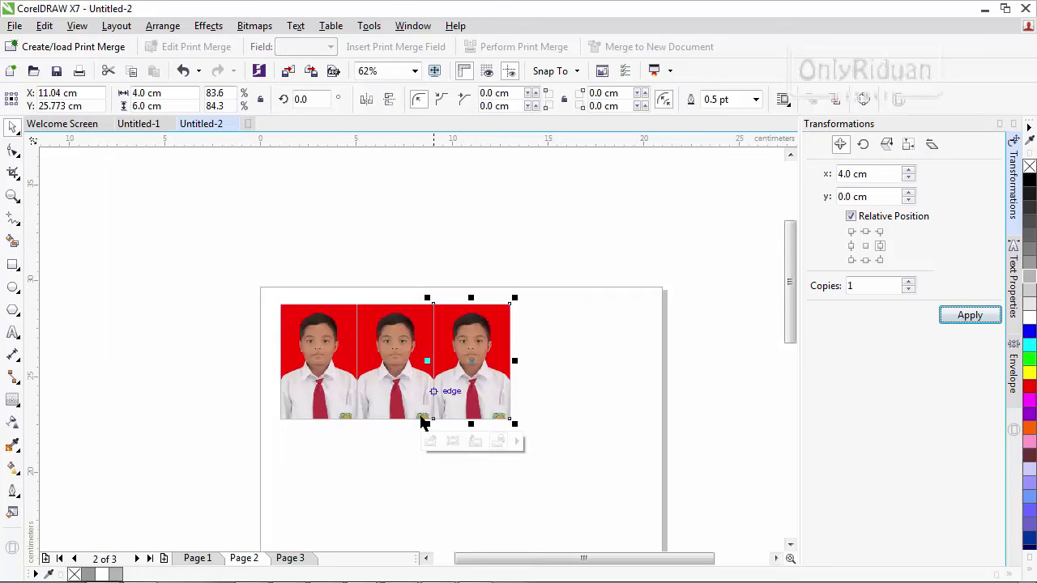
- Return to Page 1's photo grid and fit the whole page in view
click(198, 558)
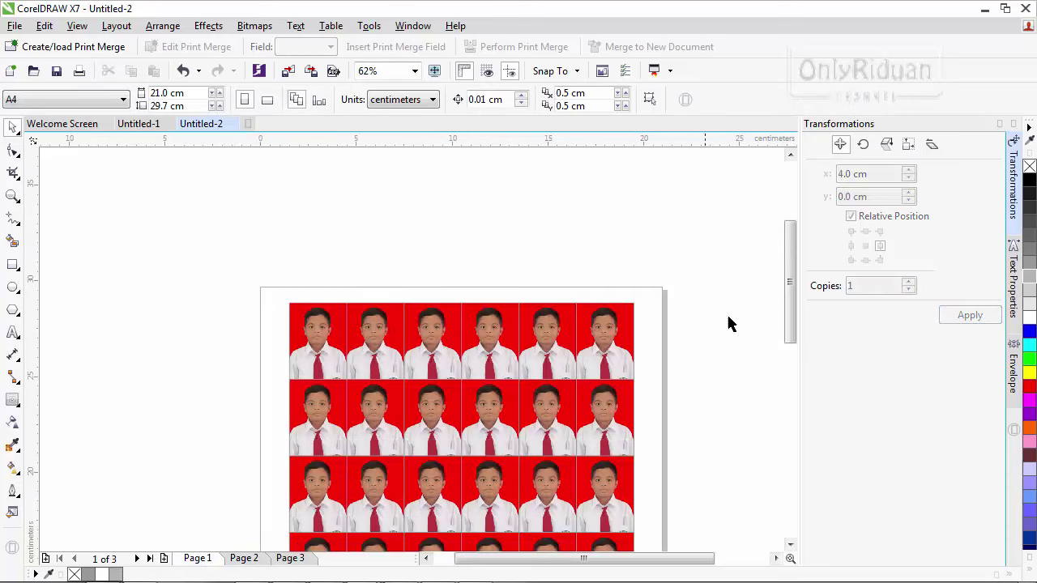
drag(791, 284, 792, 315)
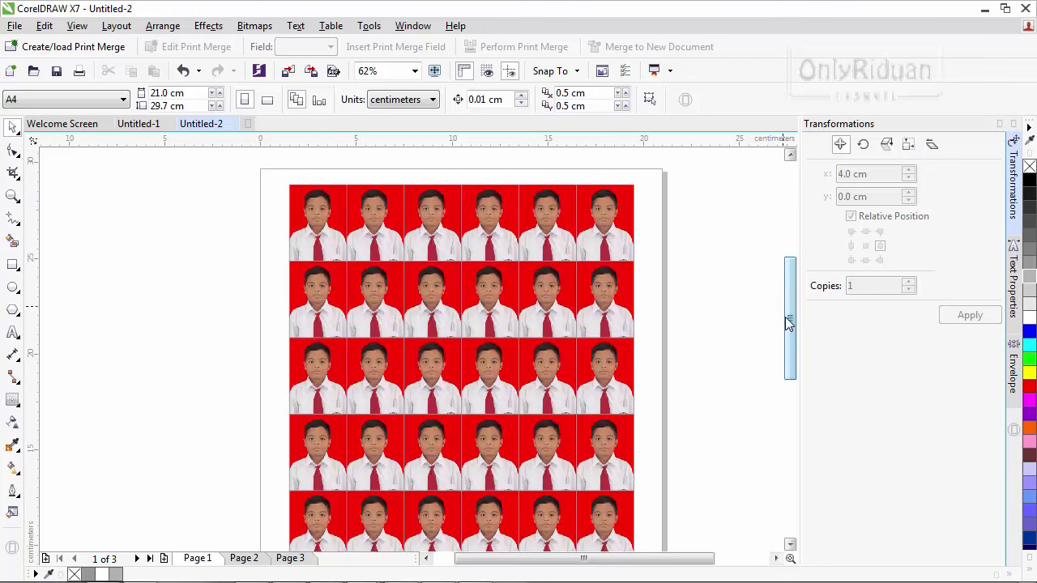
scroll(671, 341, down, 2)
scroll(671, 341, up, 1)
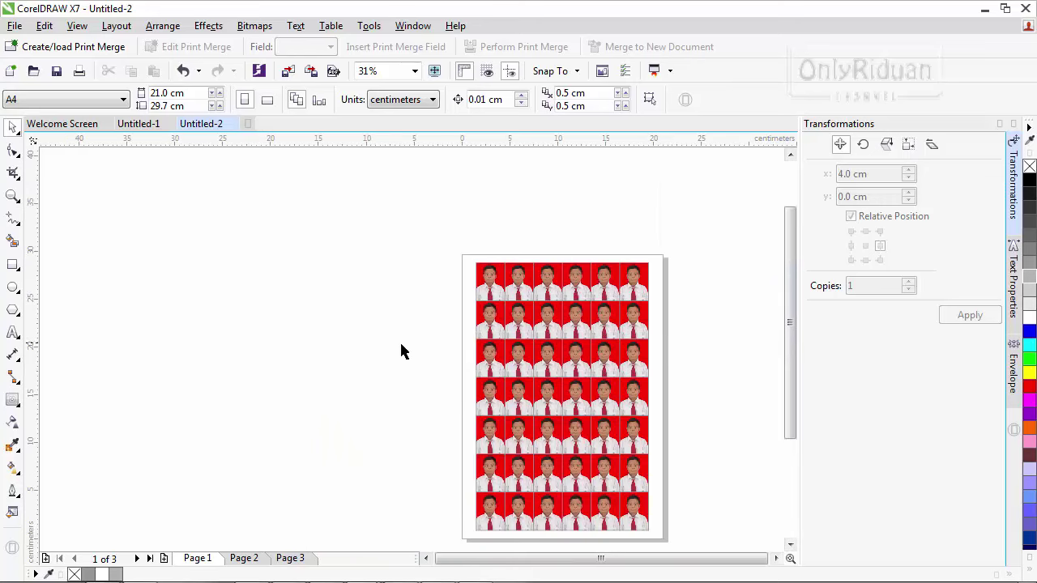
key(shift+F4)
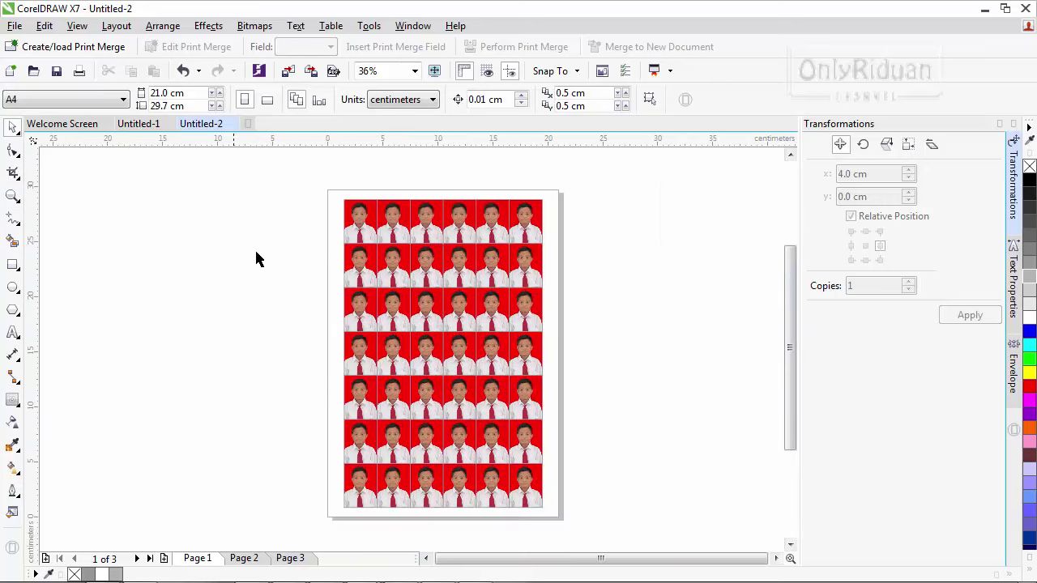
- Open Print with Canon iP2700 series (Copy 2) as printer and open its preferences
click(14, 25)
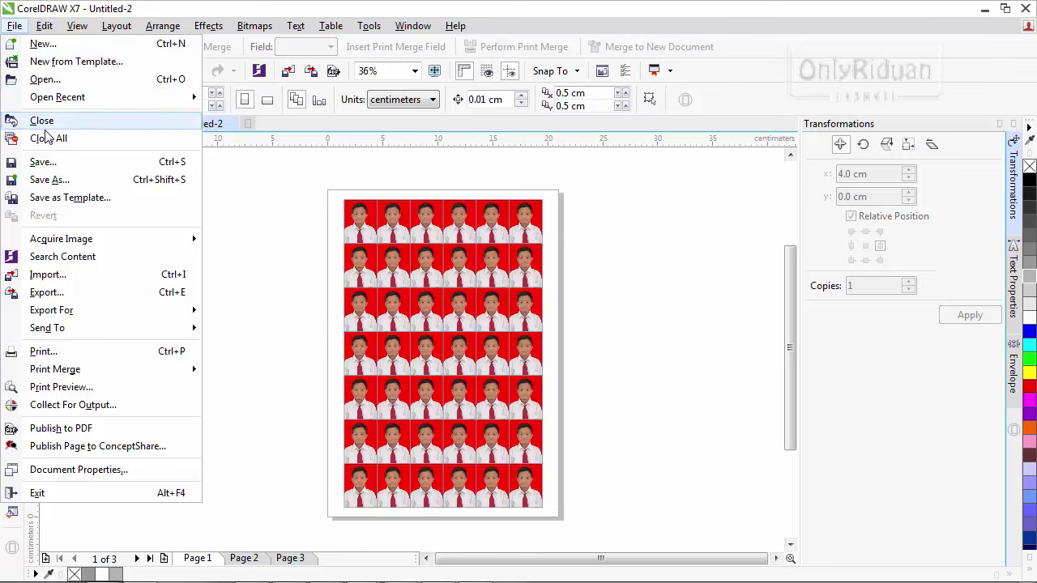
click(57, 350)
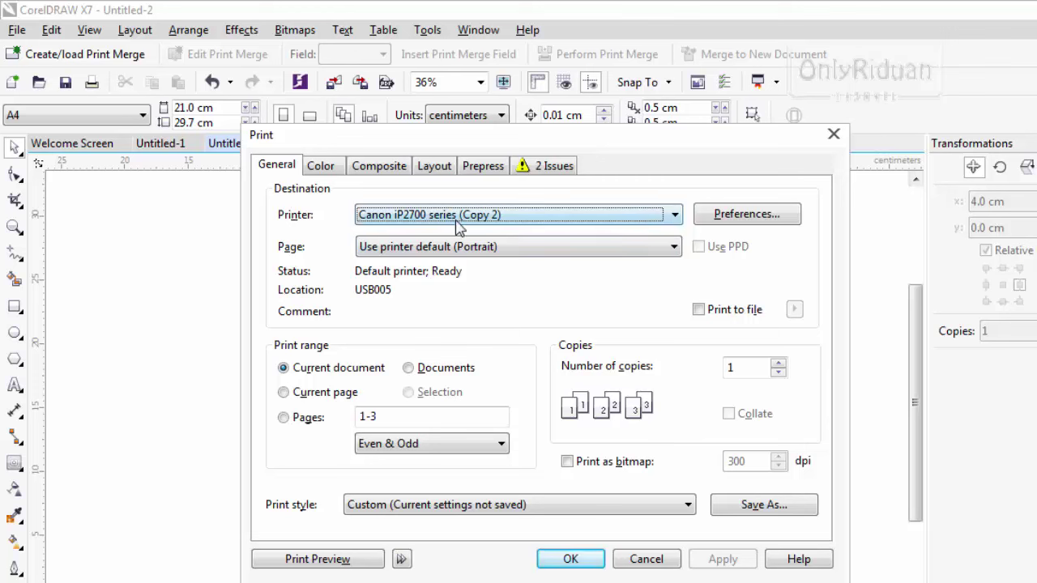
click(530, 217)
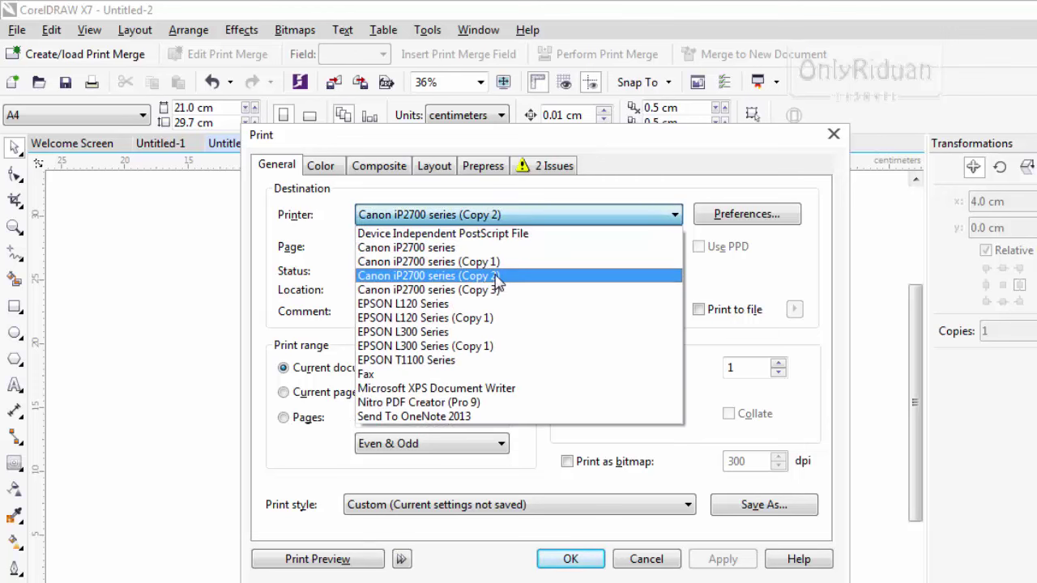
click(497, 276)
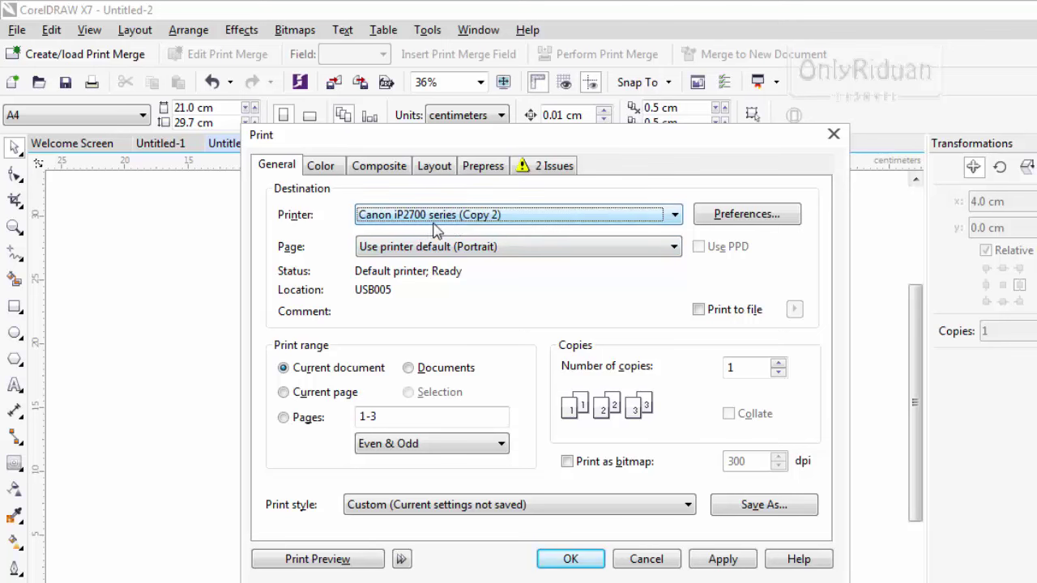
click(746, 216)
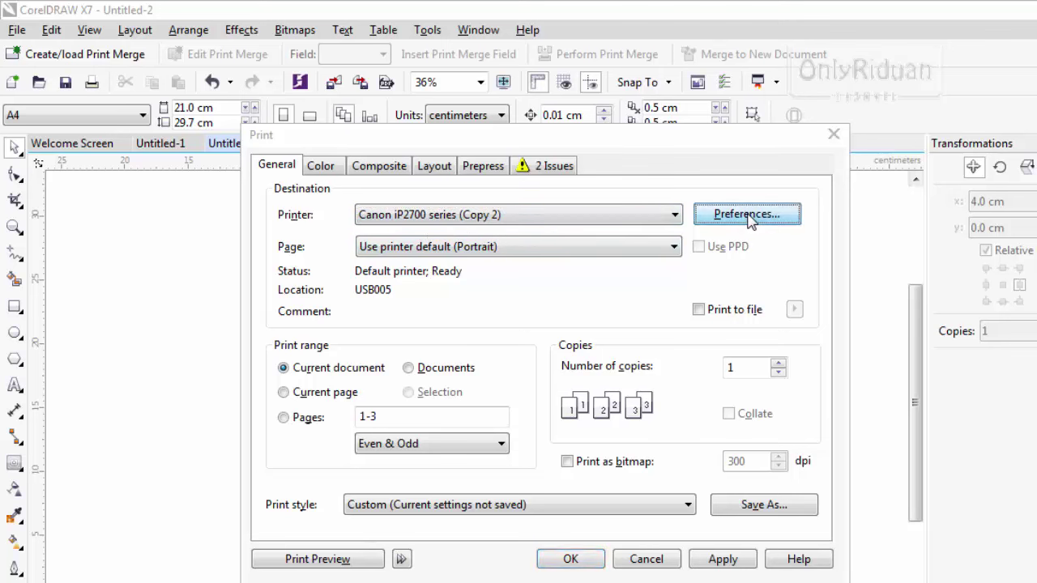
- Set the printer's page size to A4
click(474, 193)
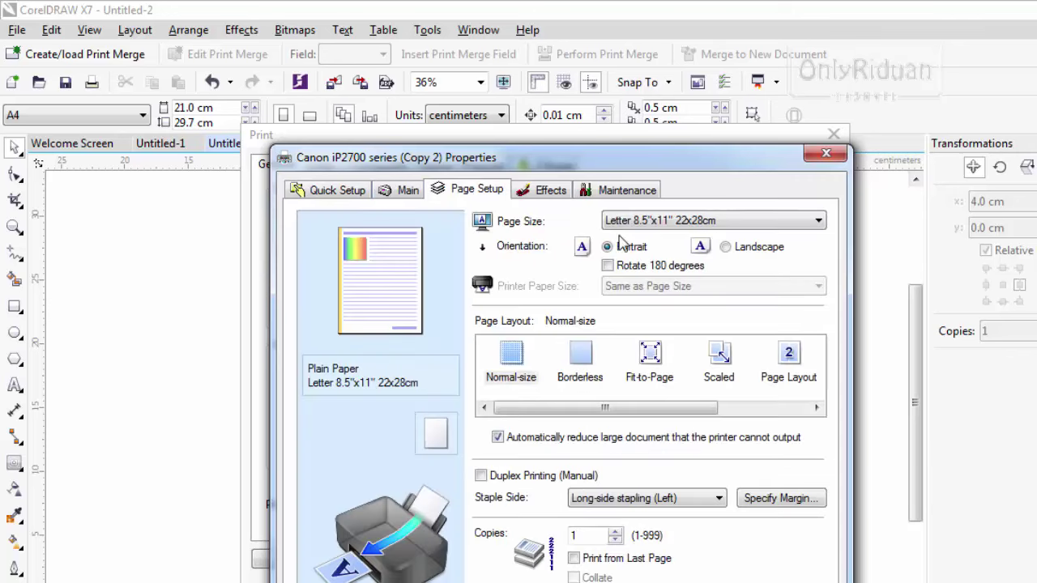
click(657, 227)
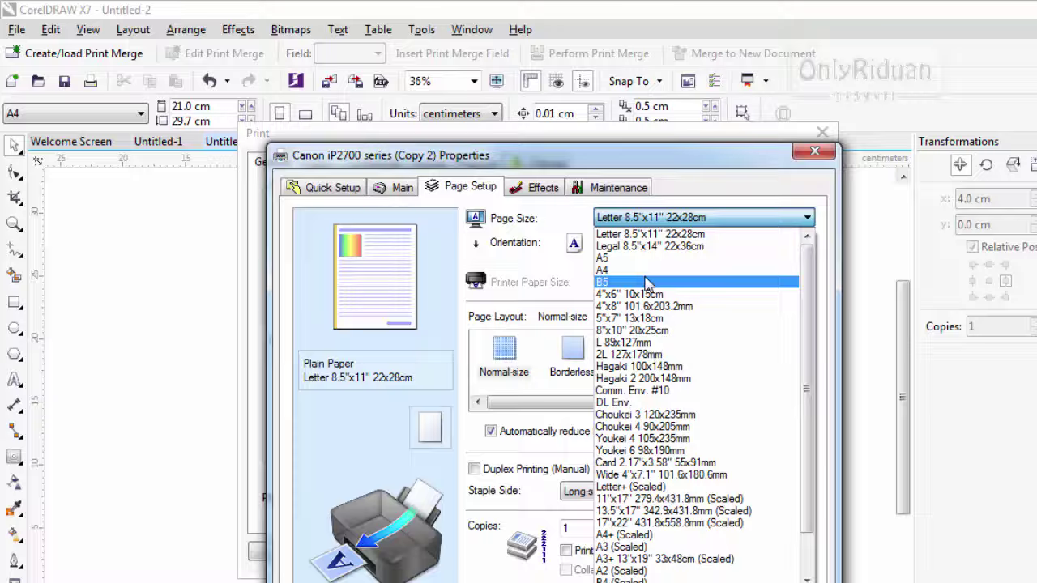
click(616, 274)
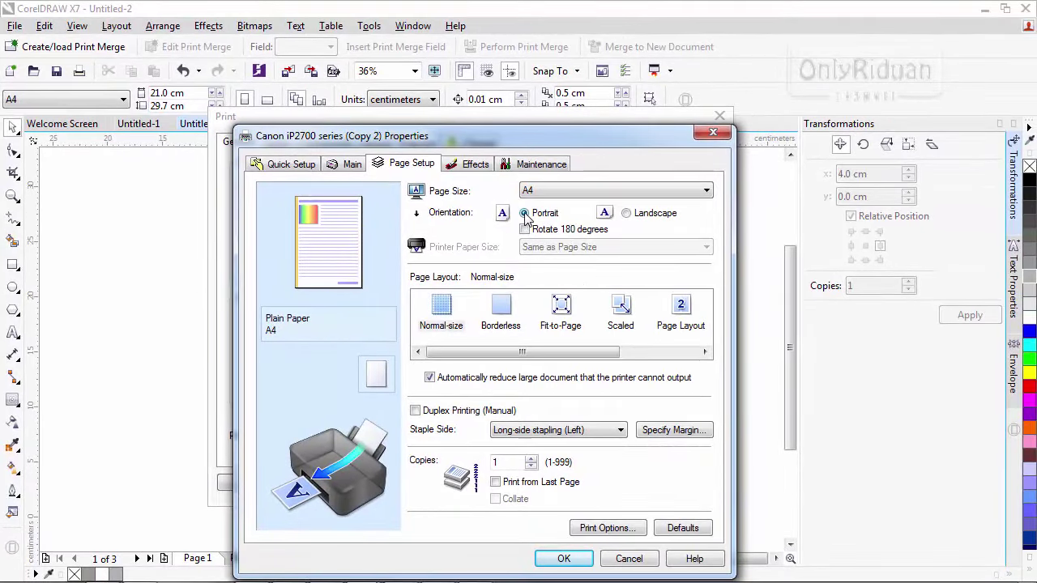
- Set media type to Glossy Photo Paper at Standard quality and confirm the printer properties
click(347, 165)
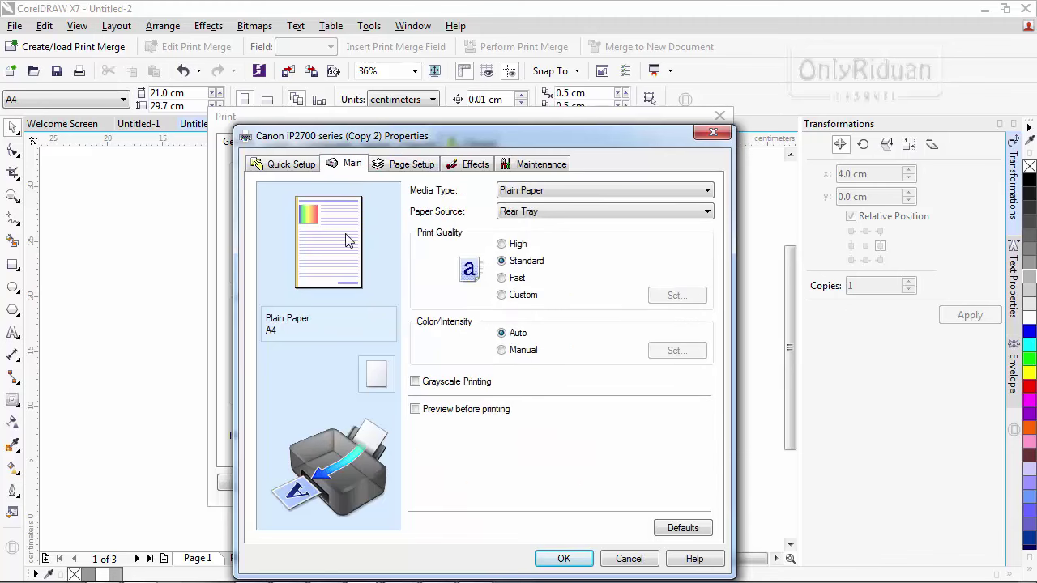
click(561, 201)
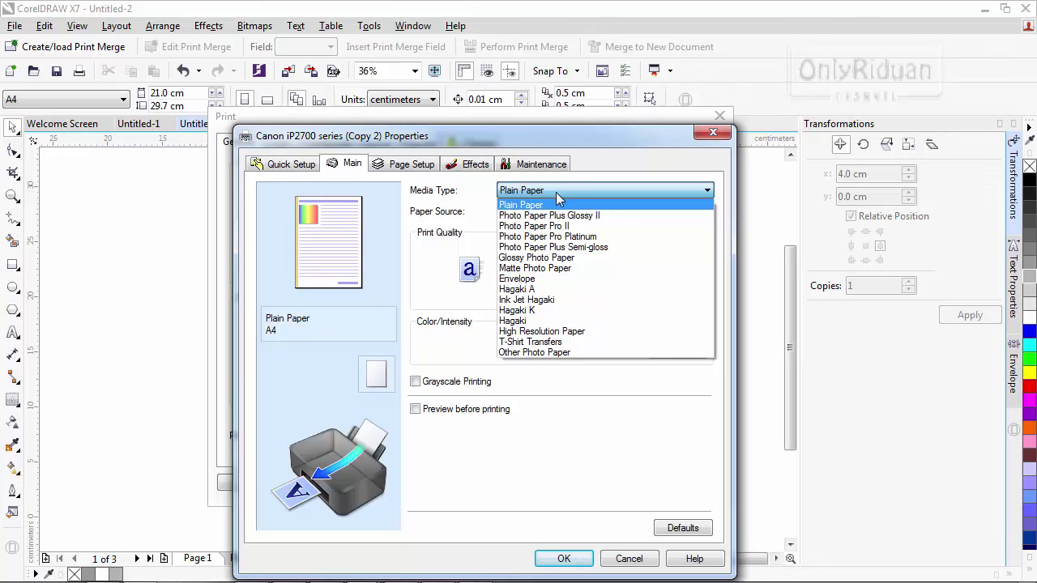
click(565, 259)
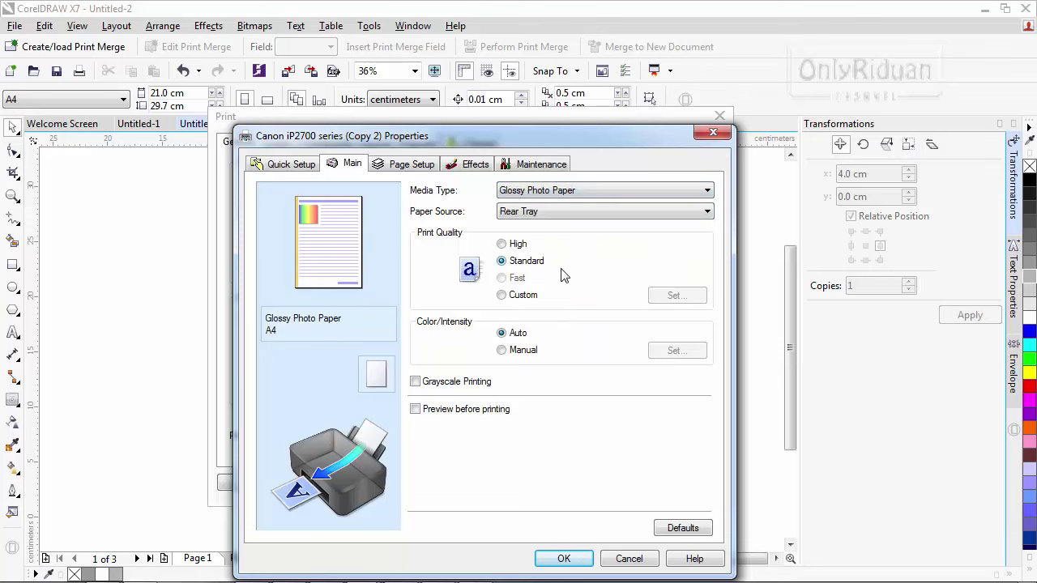
click(502, 244)
click(502, 261)
click(501, 244)
click(502, 263)
click(409, 165)
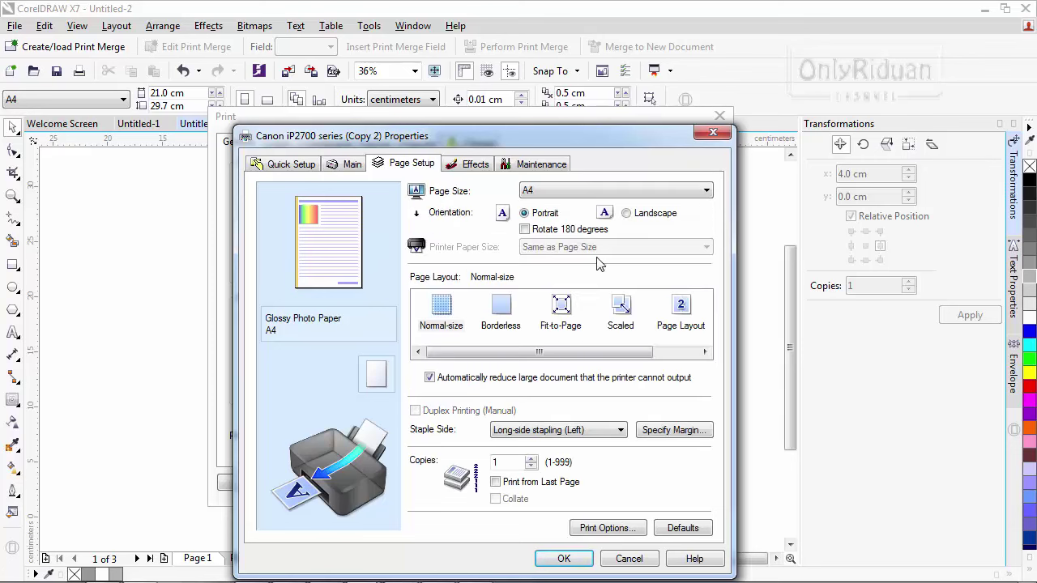
click(562, 558)
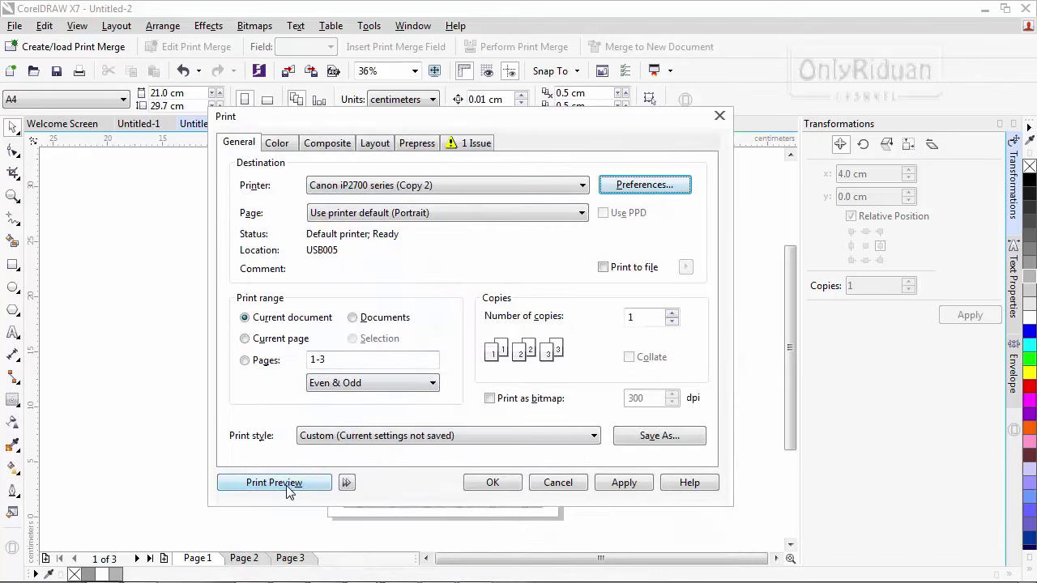
click(298, 482)
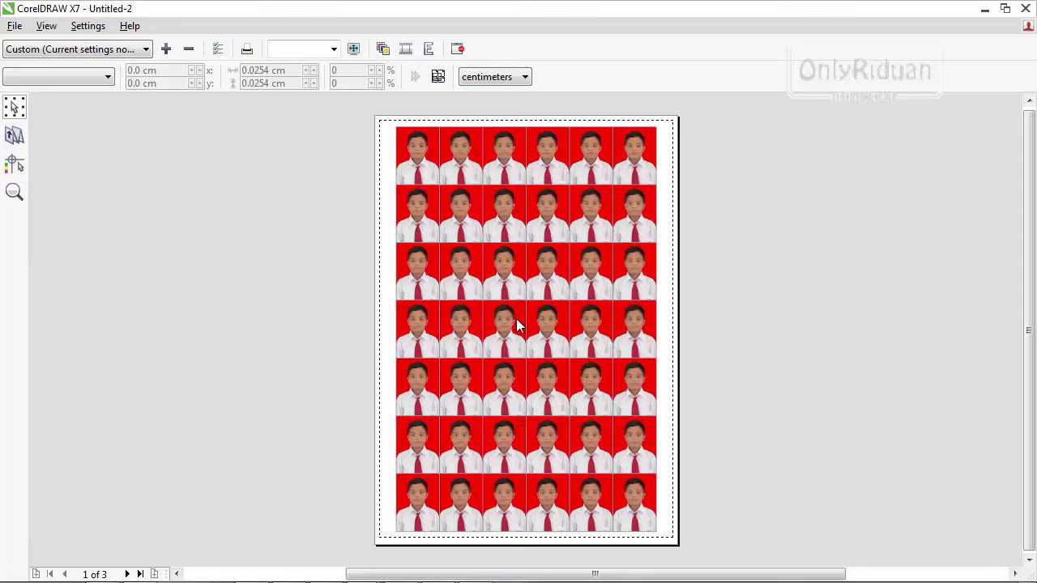
click(518, 327)
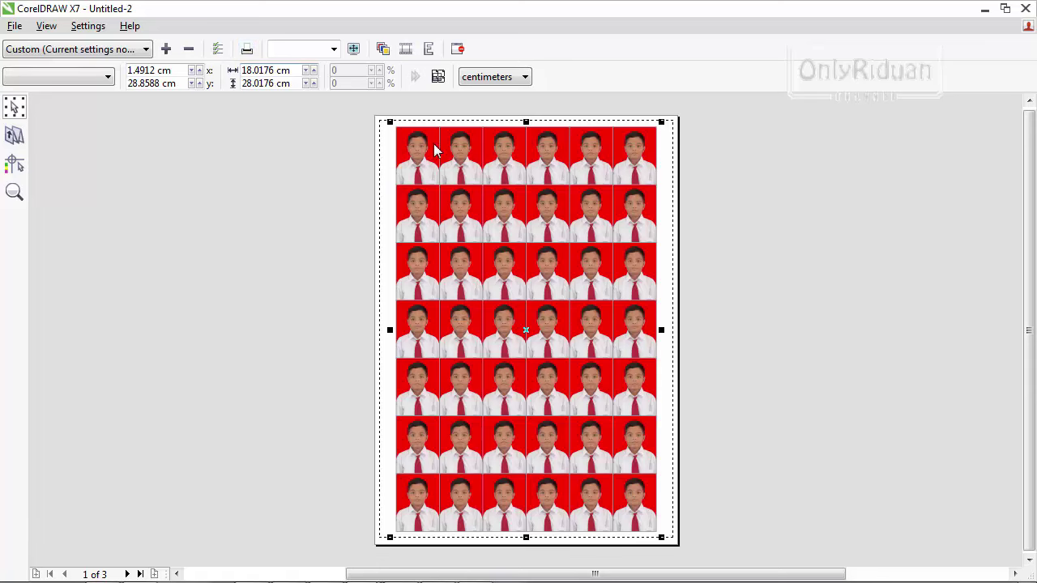
click(457, 51)
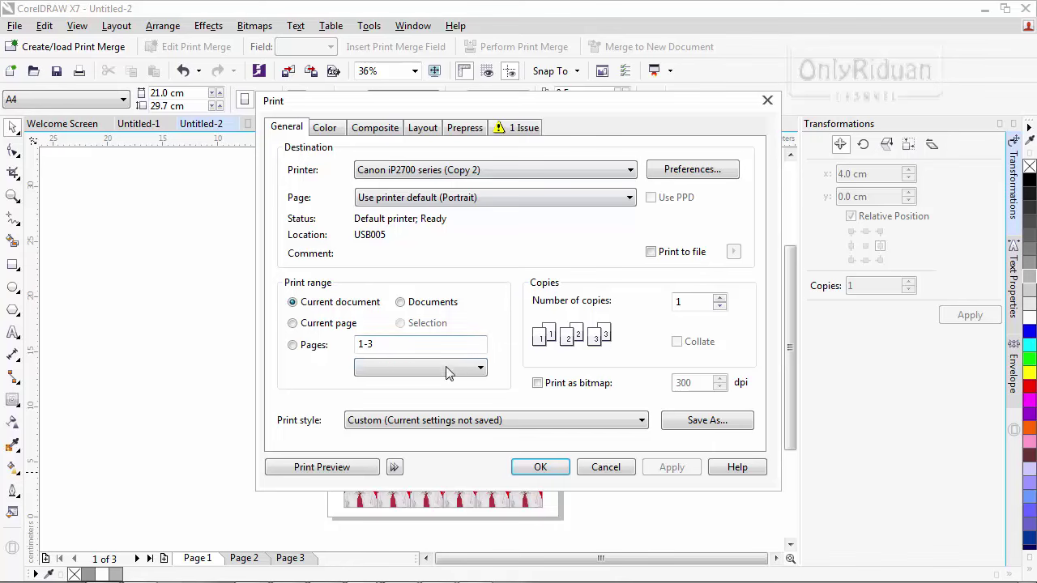
click(606, 468)
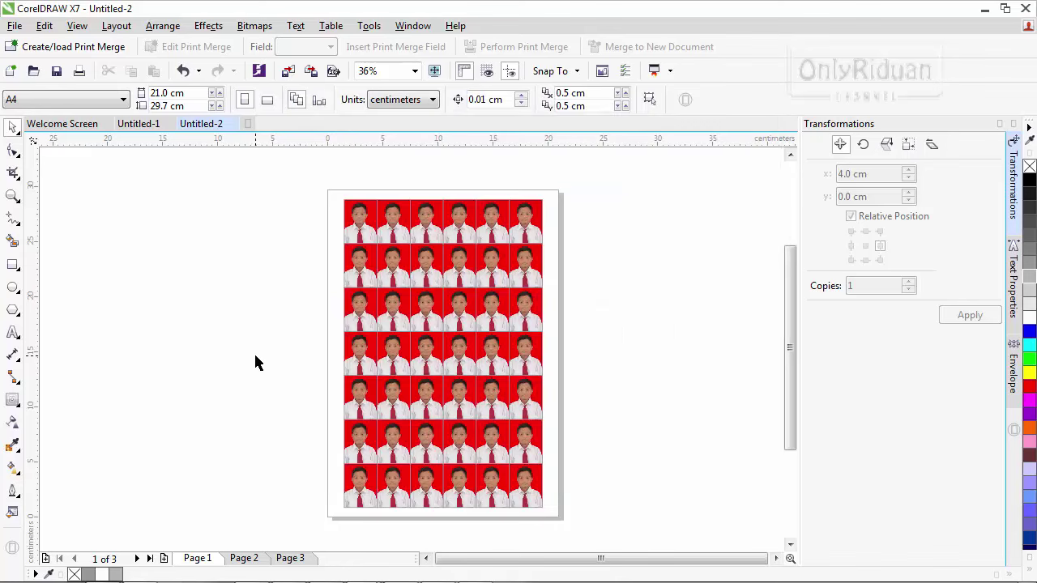